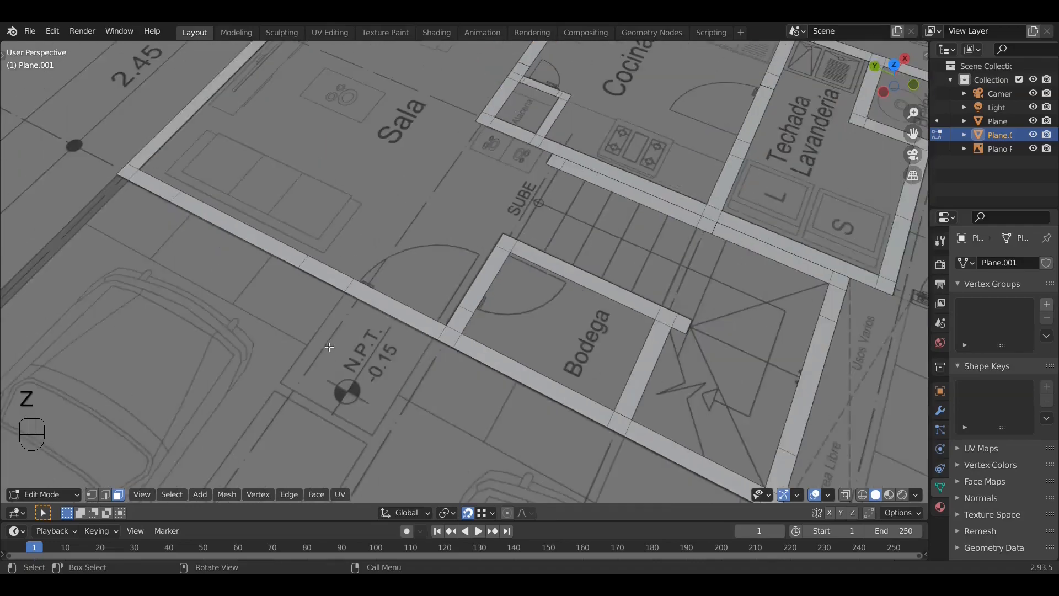
Step: Select all wall faces of the floor plan except the entrance door opening between the Sala and the Bodega
middle_drag(356, 313, 377, 292)
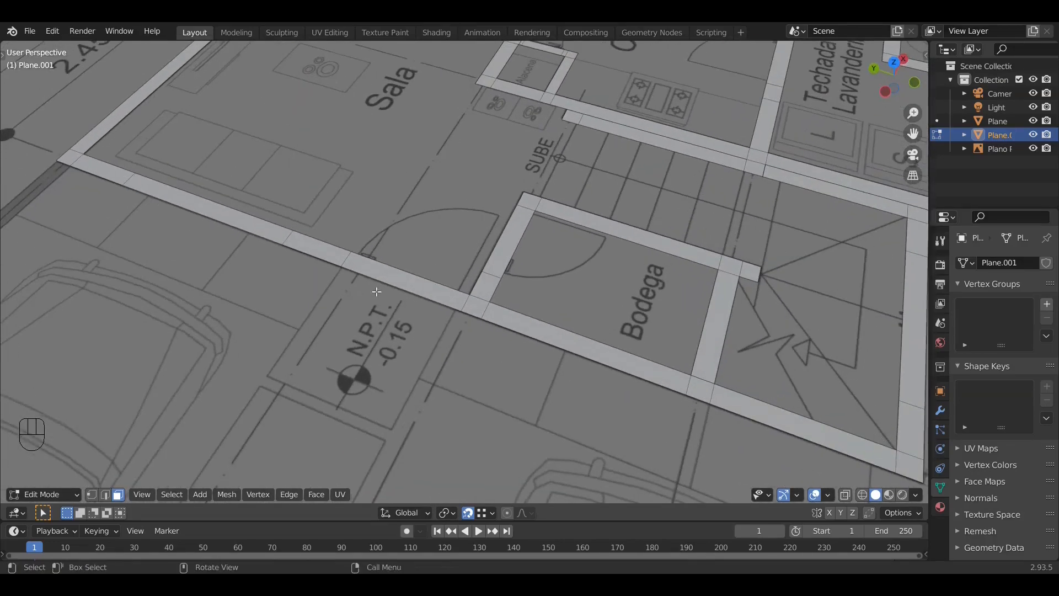
key(a)
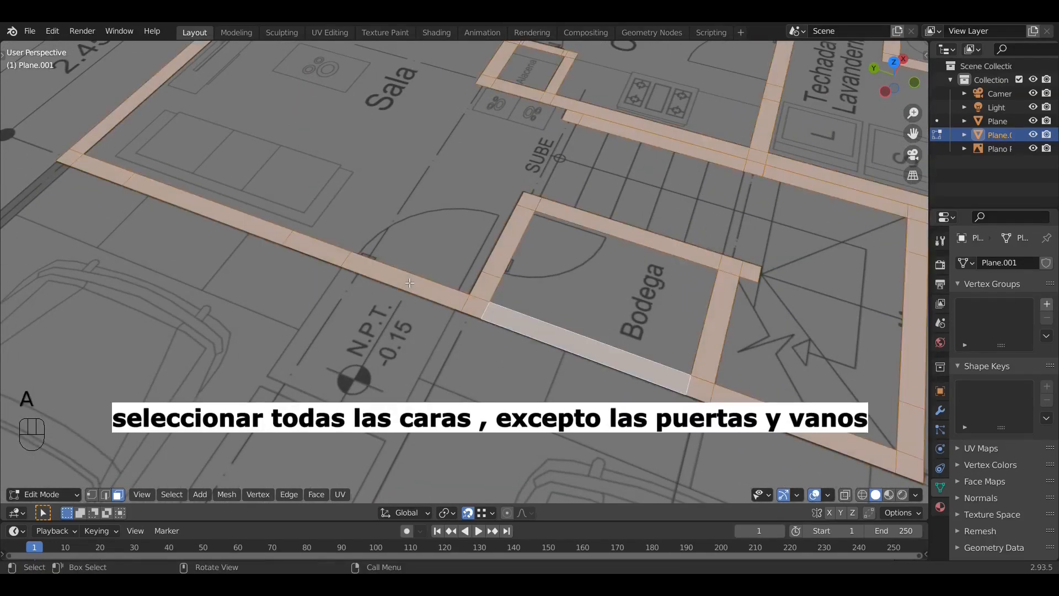
shift+click(419, 286)
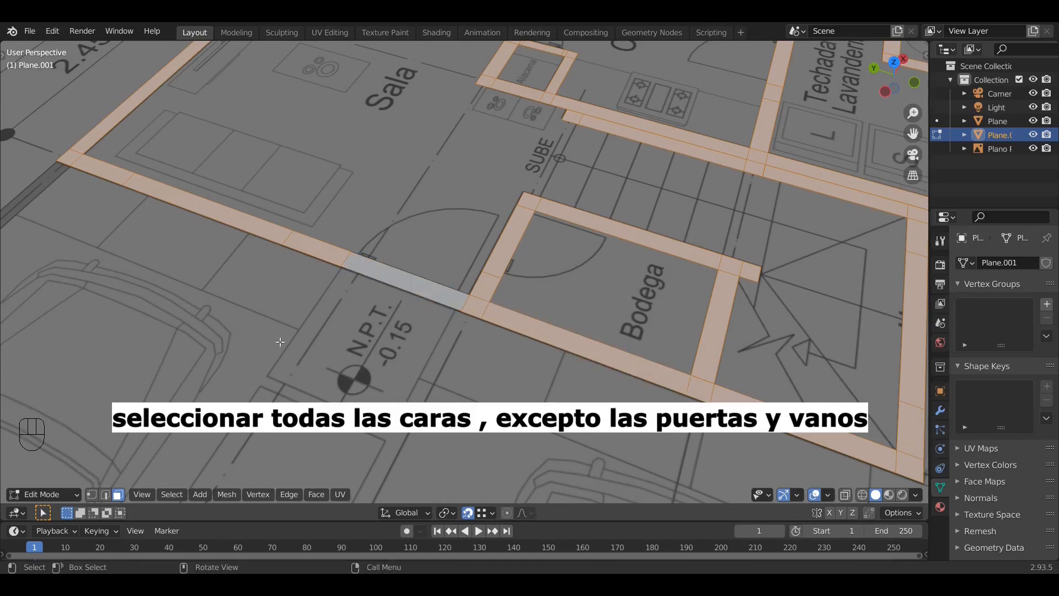
Step: Switch the viewport to wireframe and remove the Bodega door face from the selection
key(z)
scroll(387, 277, up, 3)
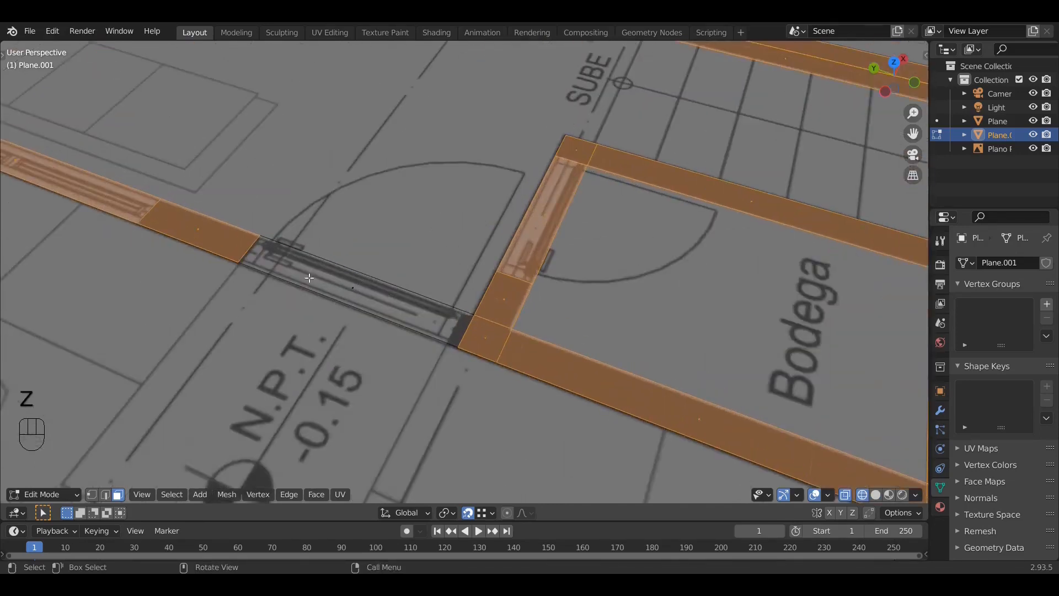
scroll(414, 299, down, 2)
shift+middle_drag(486, 265, 406, 314)
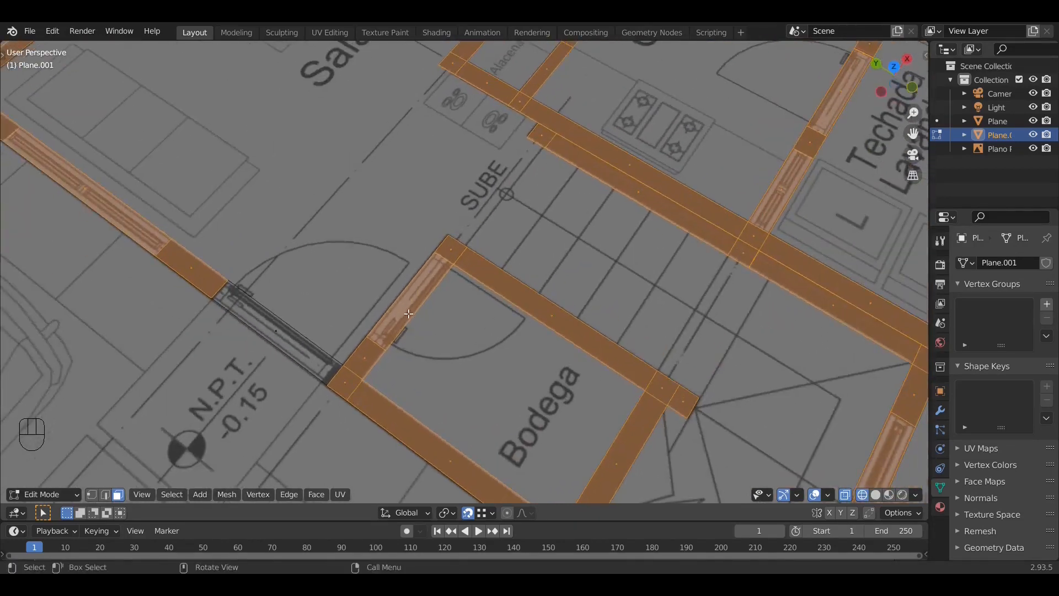
scroll(405, 302, up, 4)
shift+click(373, 322)
Step: Return to solid shading and deselect the opening face in the Cocina wall facing the N.P.T. 0.00 mark
middle_drag(377, 354, 407, 323)
scroll(407, 322, down, 3)
shift+middle_drag(585, 318, 427, 292)
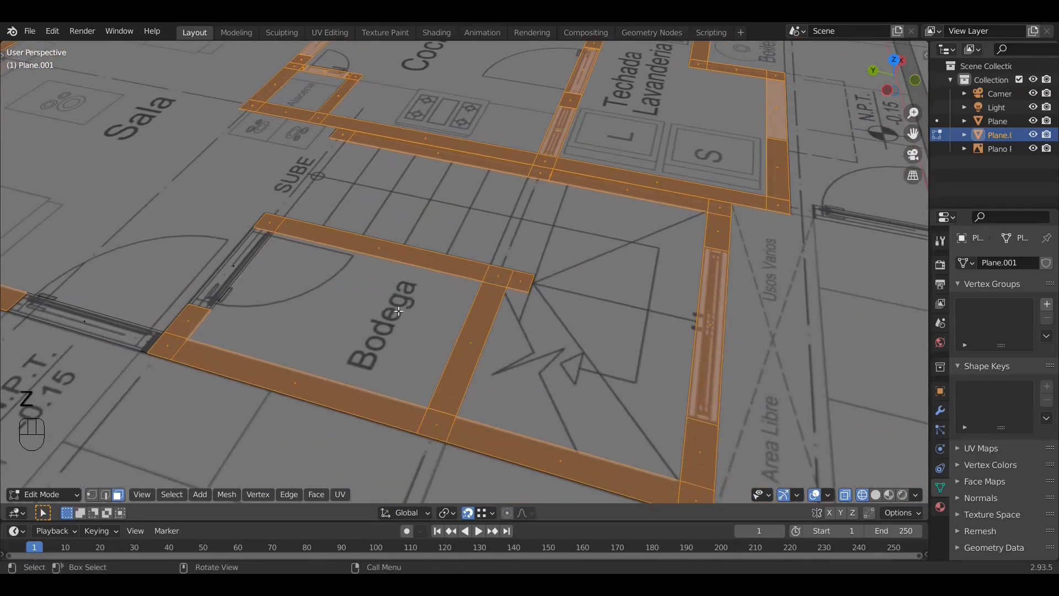
key(z)
click(490, 312)
scroll(467, 313, down, 1)
mouse_move(399, 278)
shift+middle_down()
mouse_move(475, 327)
mouse_move(454, 375)
mouse_move(448, 324)
shift+middle_up()
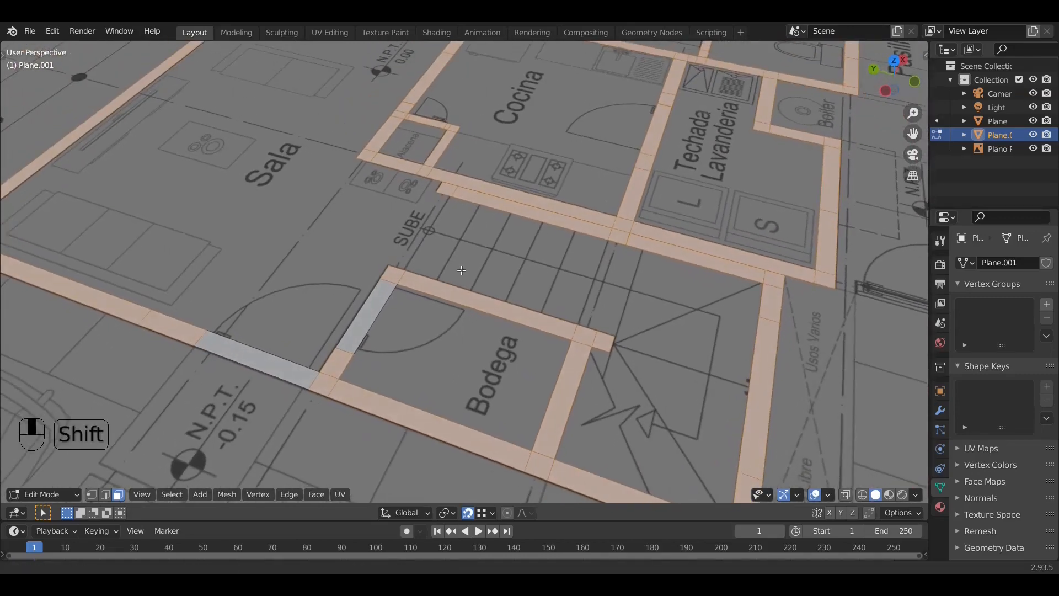
shift+middle_drag(463, 270, 485, 397)
shift+middle_drag(445, 286, 510, 329)
scroll(520, 333, down, 2)
shift+middle_drag(605, 369, 495, 343)
scroll(533, 313, up, 2)
key(shift)
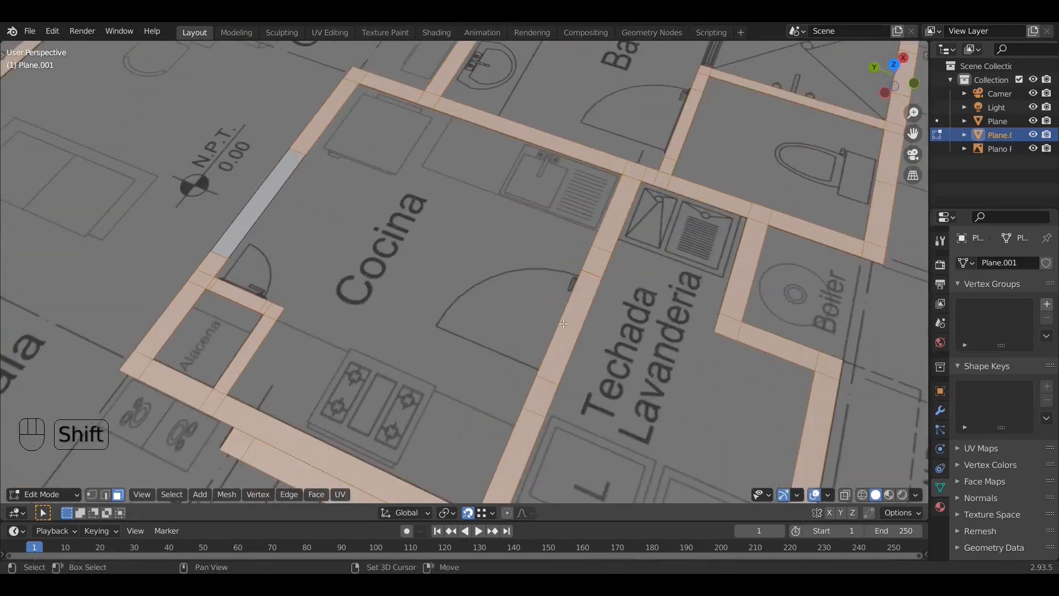
Step: Deselect the door face between the Cocina and the Lavandería and the Lavandería's exterior door face
scroll(561, 334, down, 2)
scroll(561, 338, up, 1)
shift+middle_drag(569, 342, 420, 296)
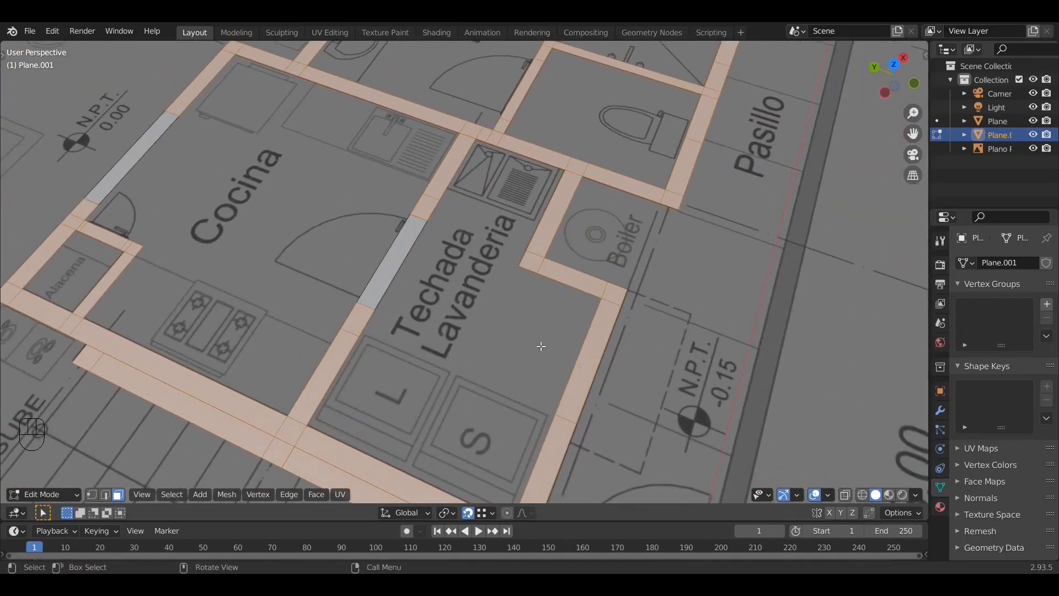
shift+middle_drag(522, 324, 436, 216)
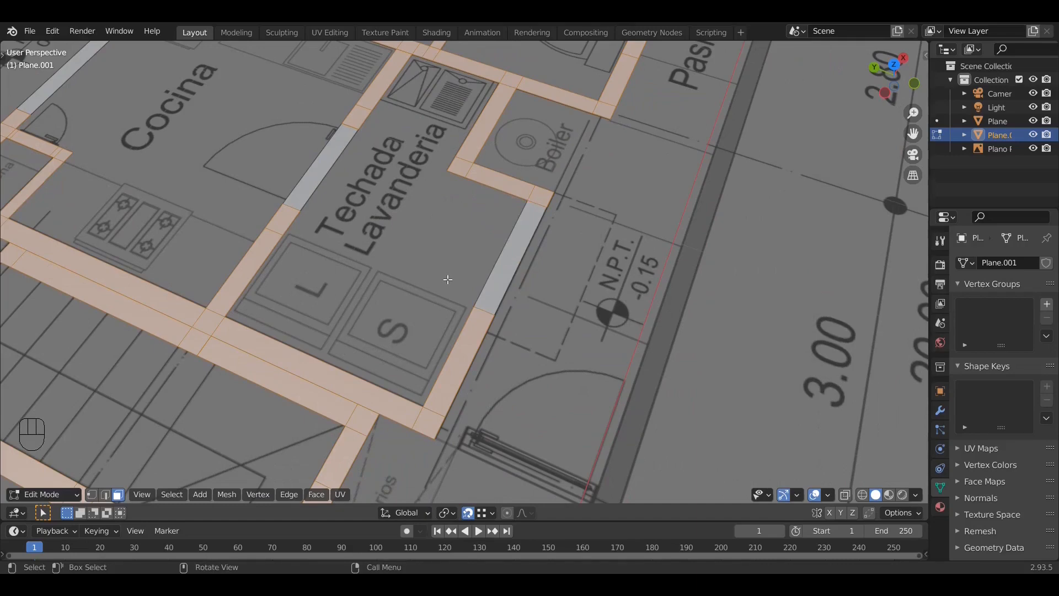
Step: Switch to wireframe shading and remove the Baño entrance door face from the selection
key(z)
click(365, 288)
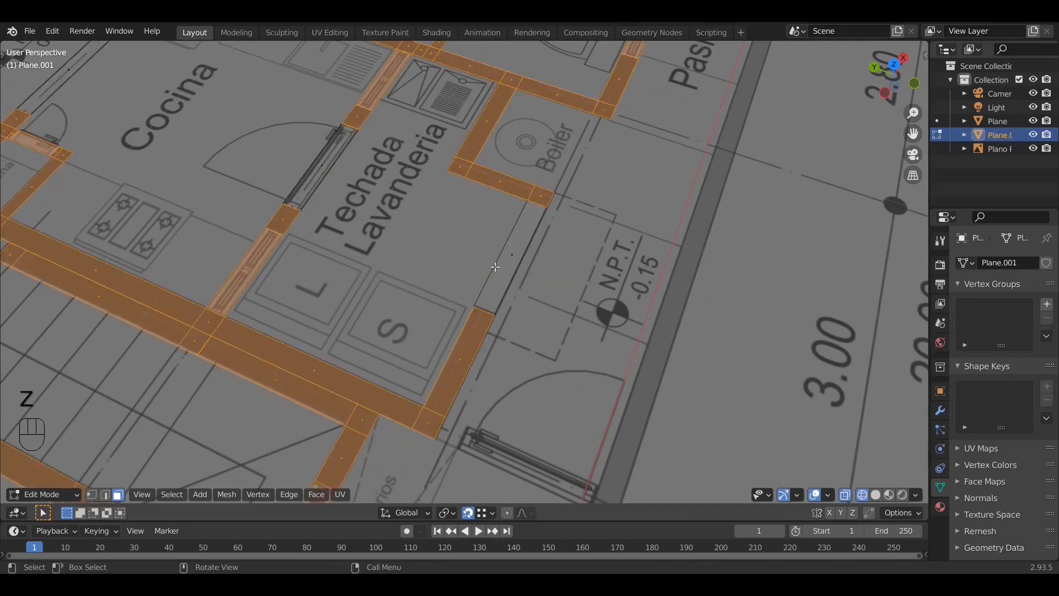
scroll(322, 183, down, 4)
shift+middle_drag(307, 253, 394, 243)
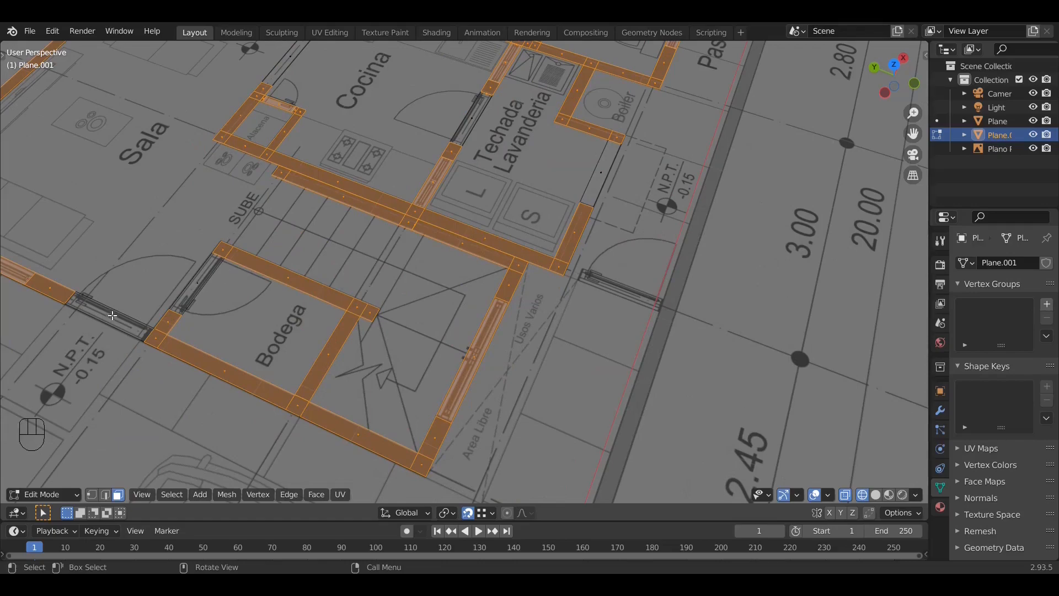
shift+middle_drag(270, 237, 264, 366)
scroll(396, 165, up, 1)
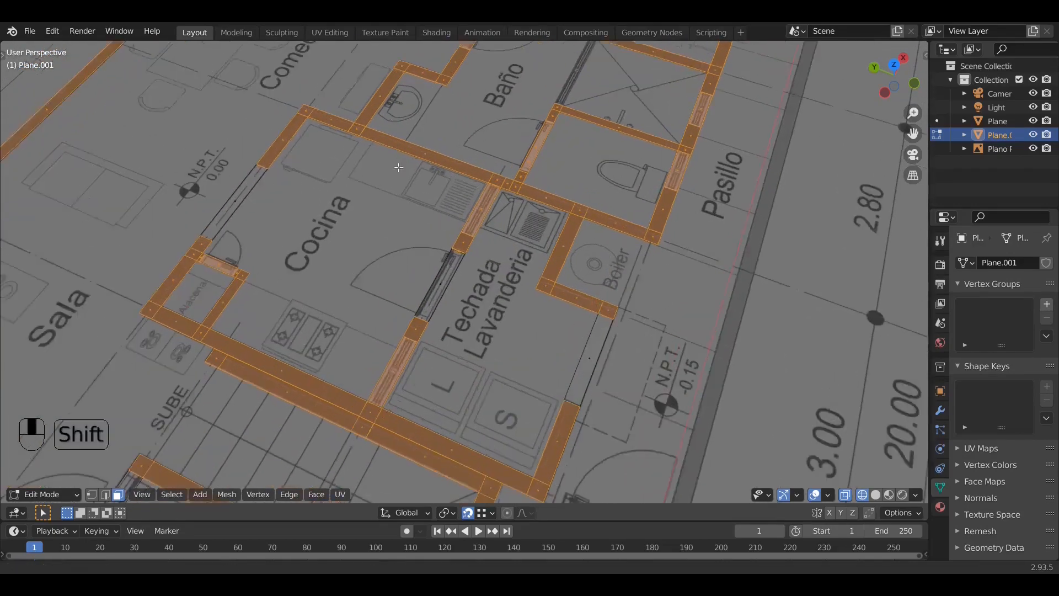
shift+middle_drag(395, 167, 324, 410)
middle_drag(442, 189, 451, 154)
shift+middle_drag(462, 202, 437, 337)
scroll(428, 336, up, 1)
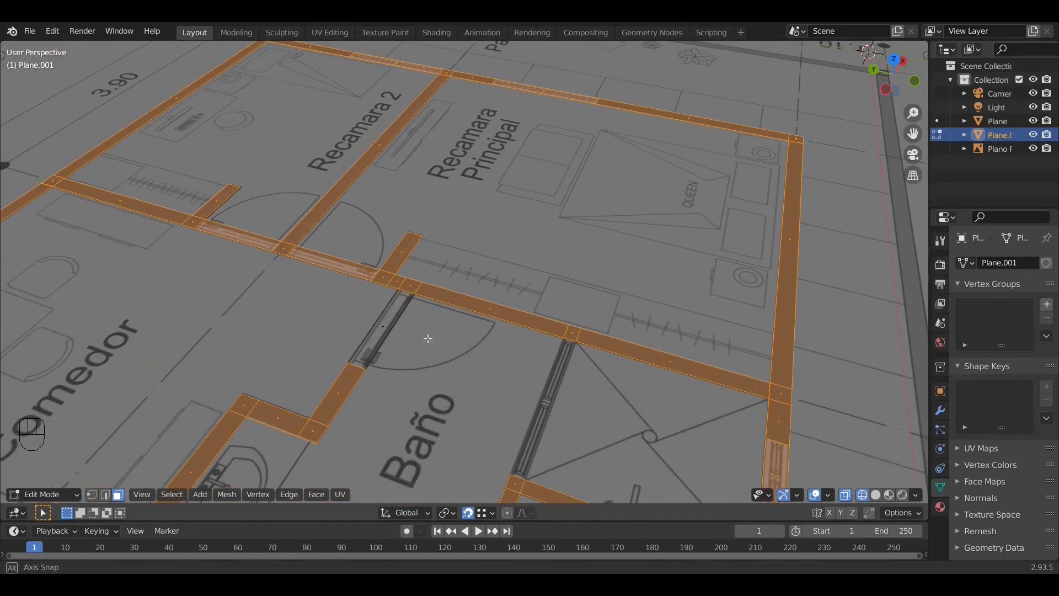
Step: Deselect the toilet room door face and the door faces of Recamara 2 and Recamara Principal
shift+scroll(426, 366, down, 4)
shift+scroll(426, 366, down, 2)
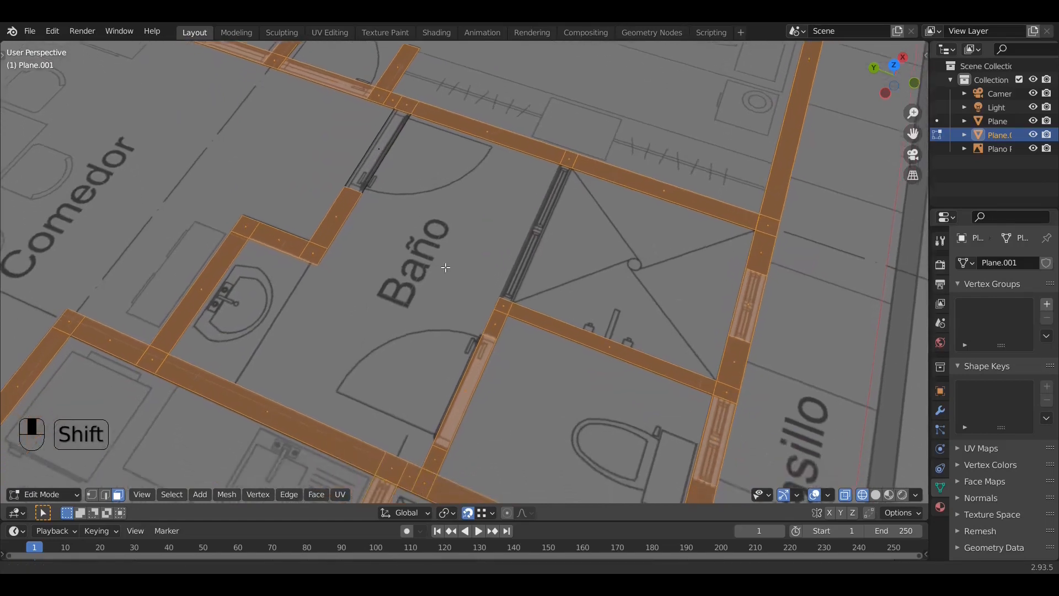
middle_drag(465, 375, 459, 345)
shift+middle_drag(352, 229, 511, 428)
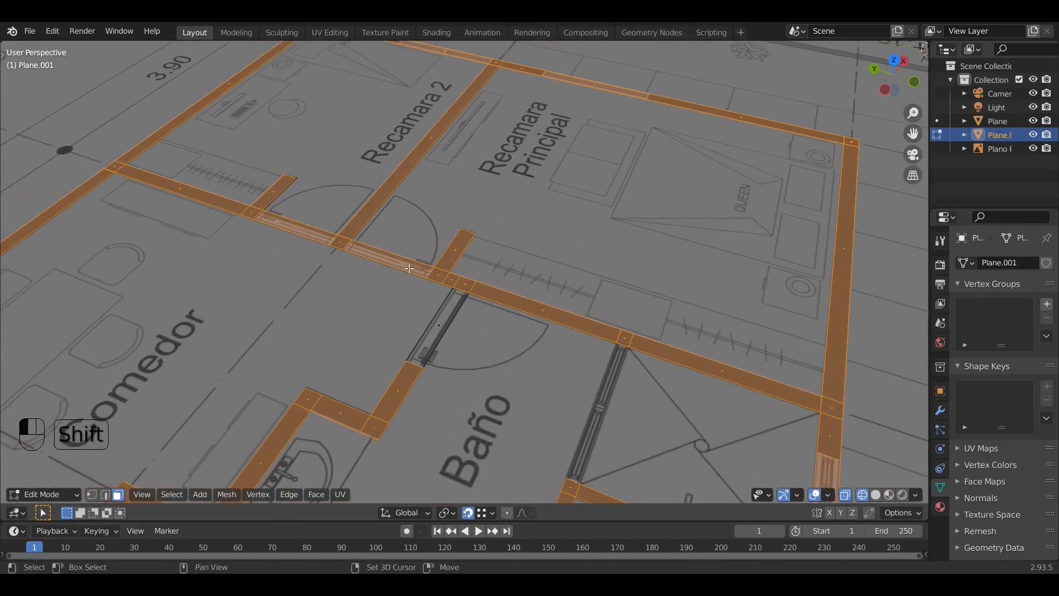
middle_drag(408, 269, 429, 267)
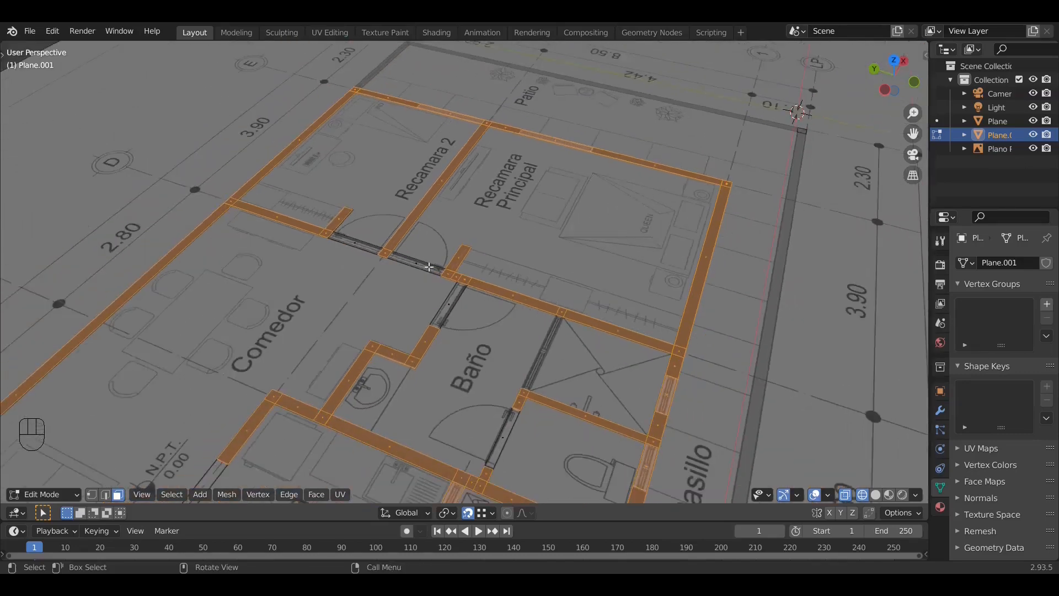
scroll(430, 269, down, 1)
shift+middle_drag(420, 324, 525, 188)
scroll(494, 241, down, 3)
middle_drag(482, 313, 456, 250)
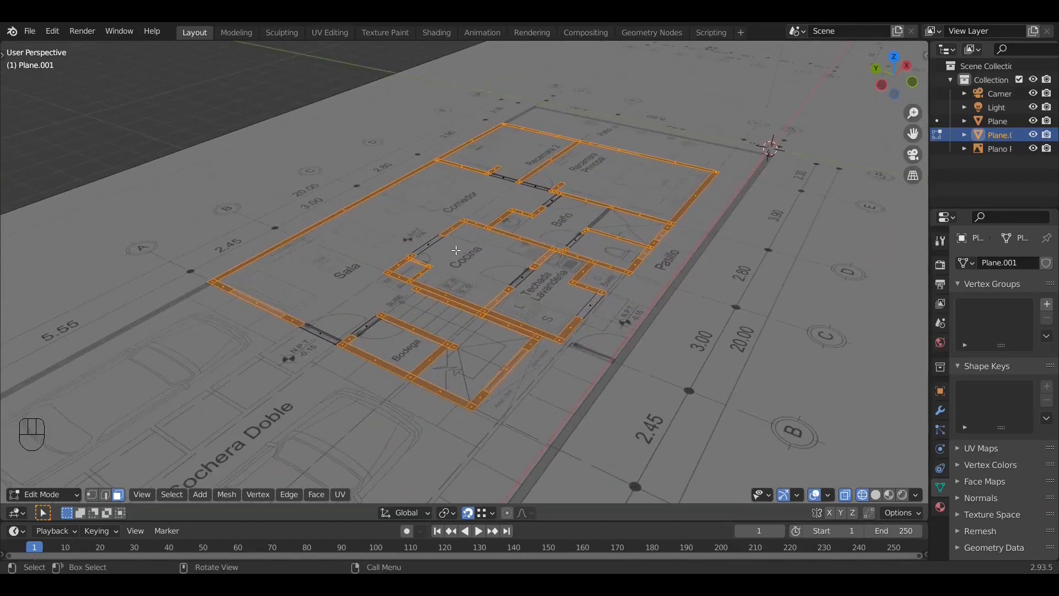
scroll(456, 250, up, 1)
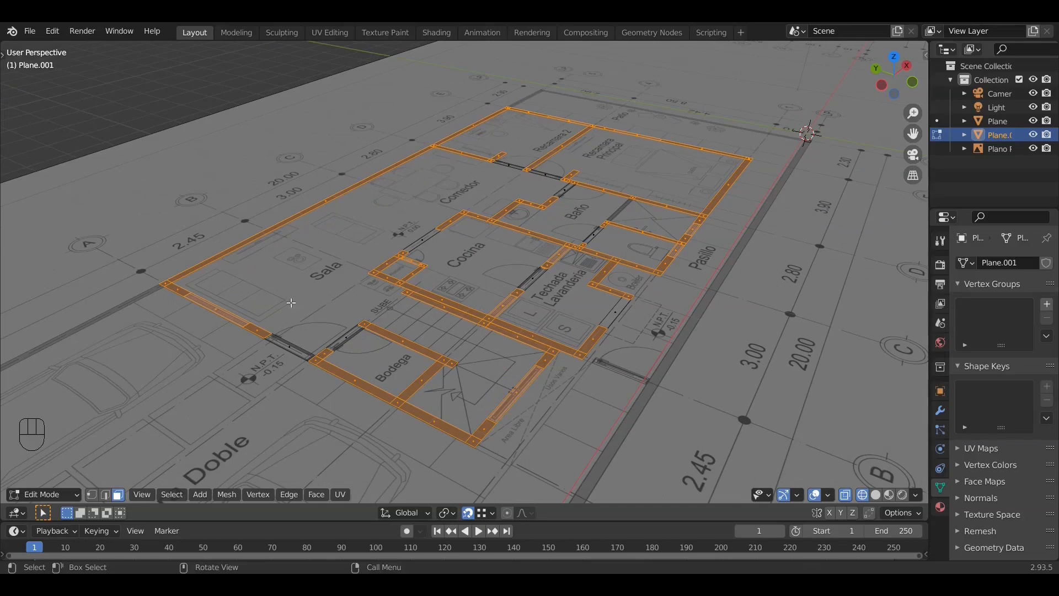
mouse_move(296, 298)
middle_down()
mouse_move(293, 244)
mouse_move(304, 286)
middle_up()
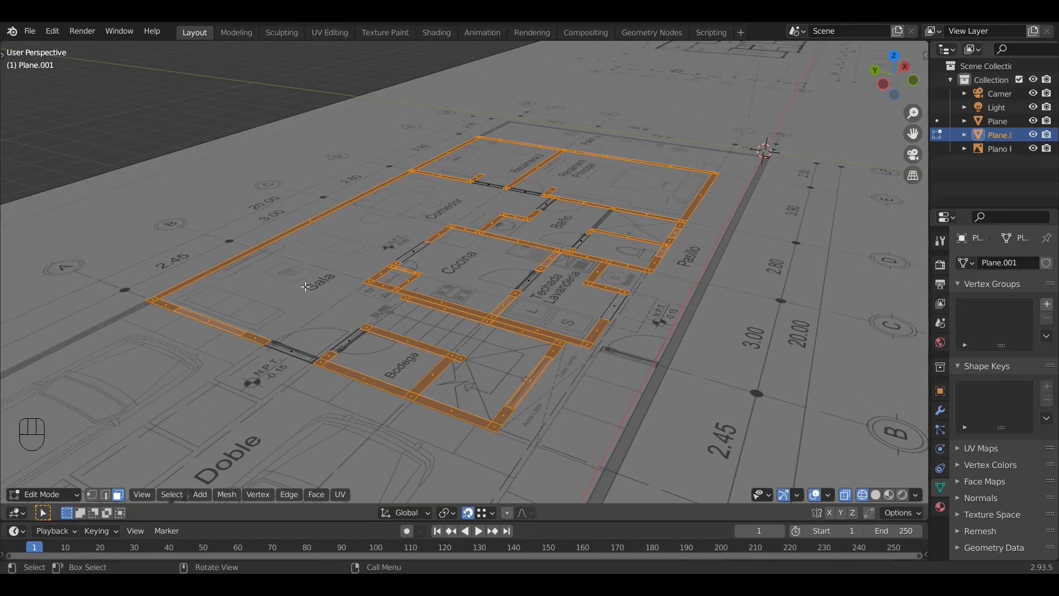
key(e)
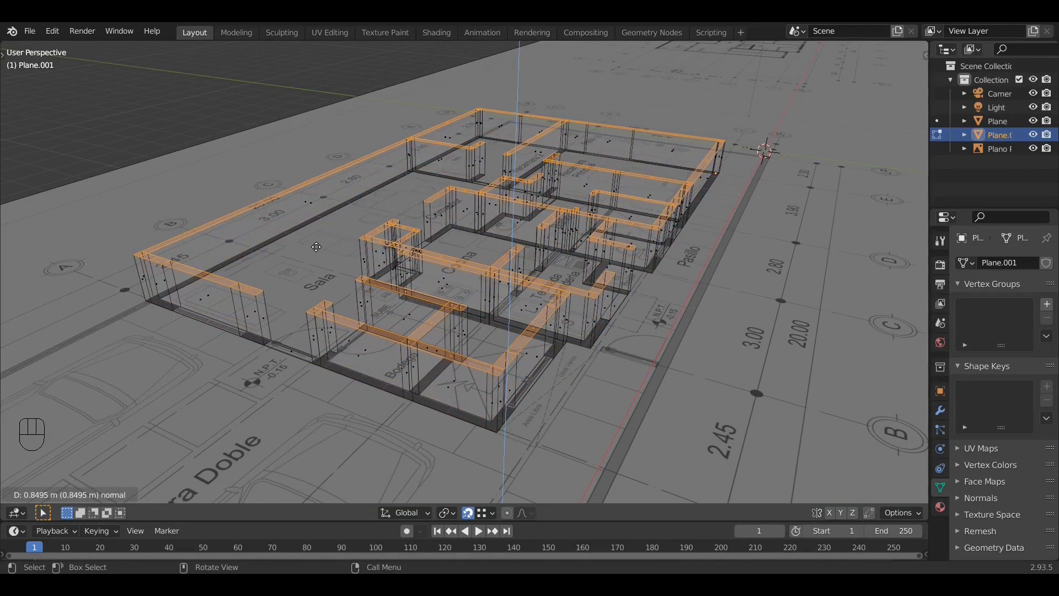
key(KP_1)
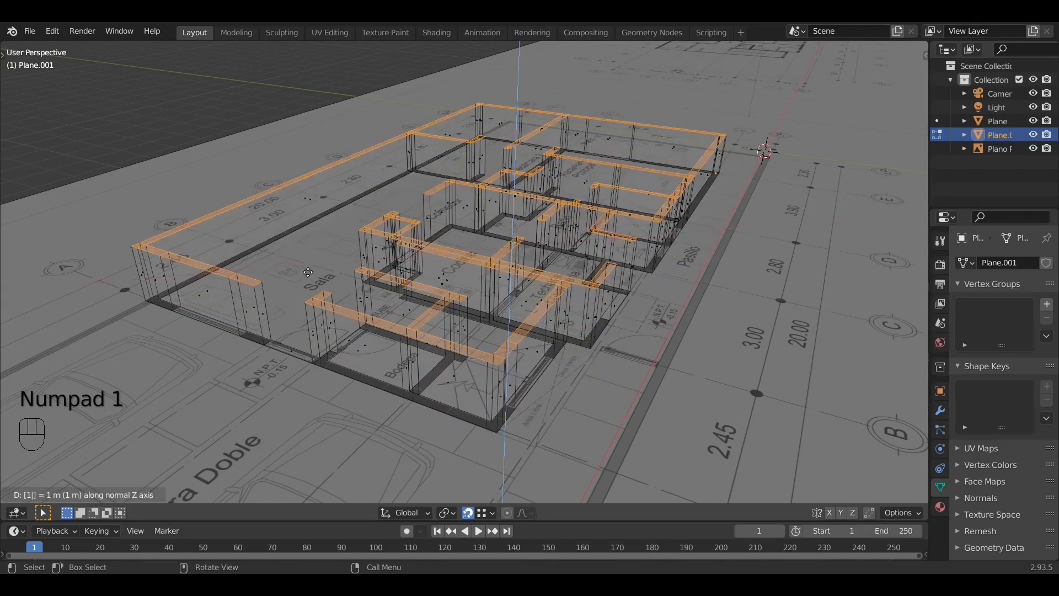
key(Escape)
Step: Try extruding the selected wall faces 1 m upward, check the walls in solid shading, and undo the extrusion
key(e)
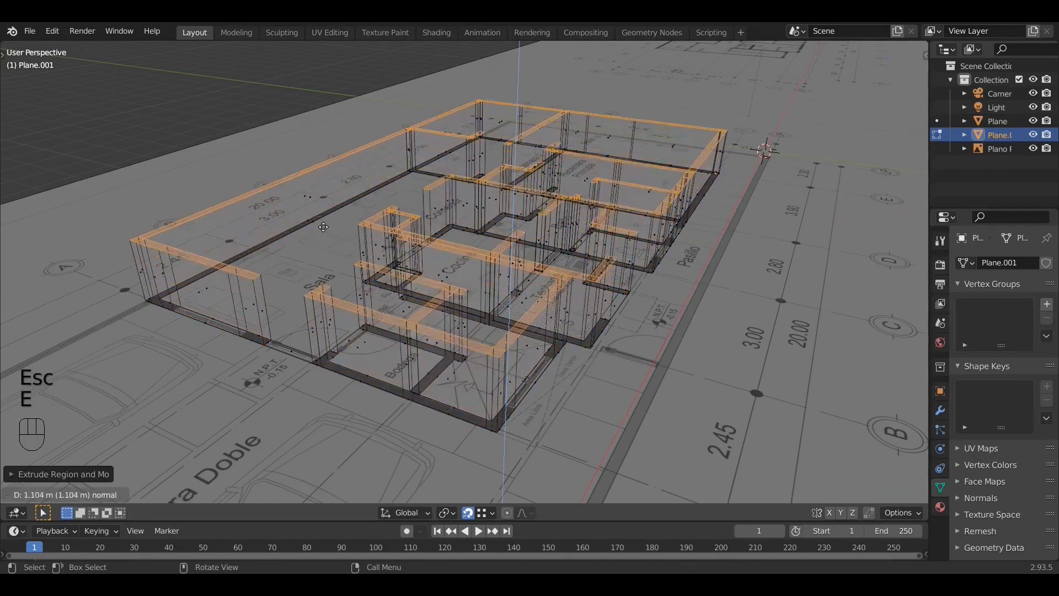
key(KP_1)
key(Return)
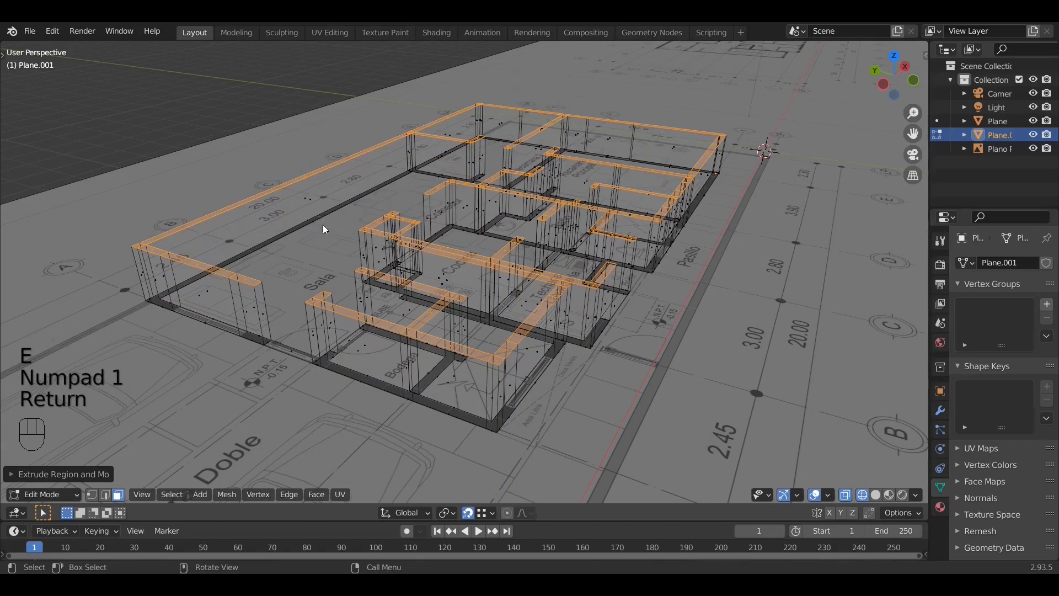
key(z)
click(406, 225)
mouse_move(405, 226)
middle_down()
mouse_move(392, 288)
mouse_move(359, 268)
mouse_move(391, 269)
mouse_move(365, 276)
mouse_move(376, 269)
middle_up()
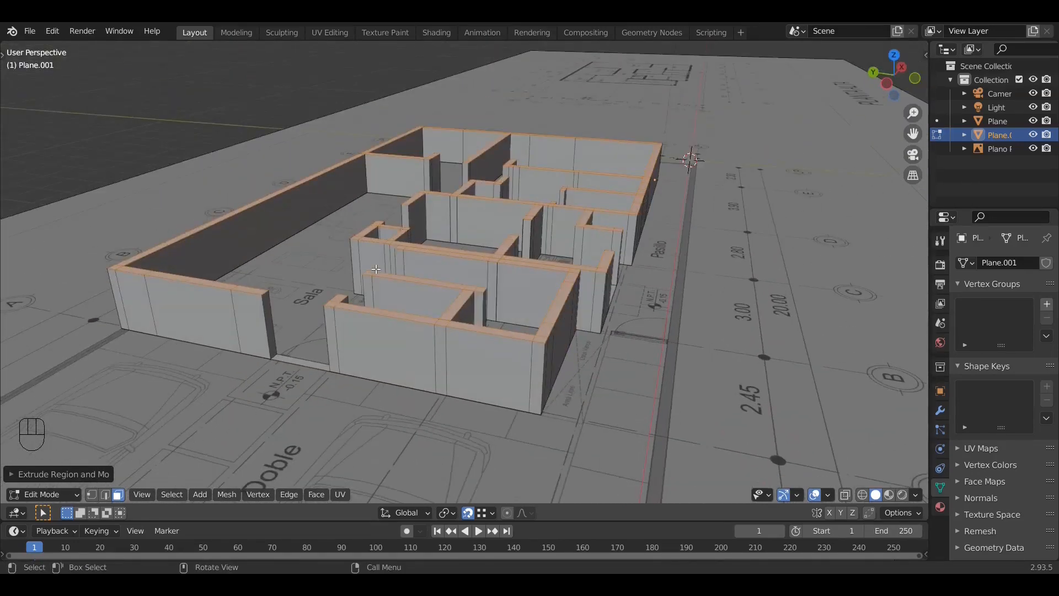
key(ctrl+z)
key(e)
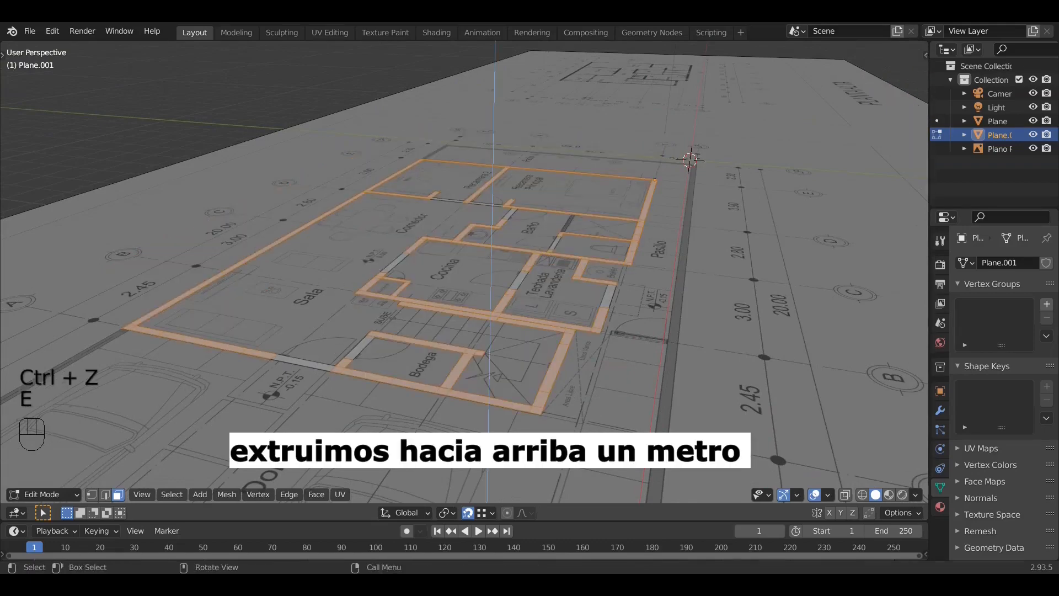
key(z)
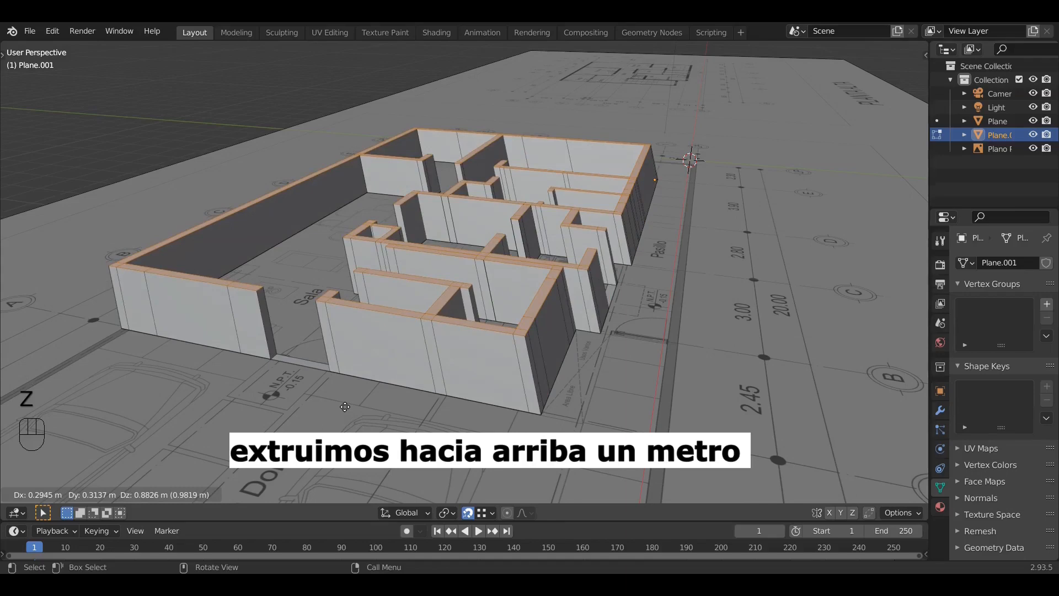
key(Escape)
Step: Extrude the selected wall faces 1 m upward to the window sill height
middle_drag(345, 408, 327, 378)
key(e)
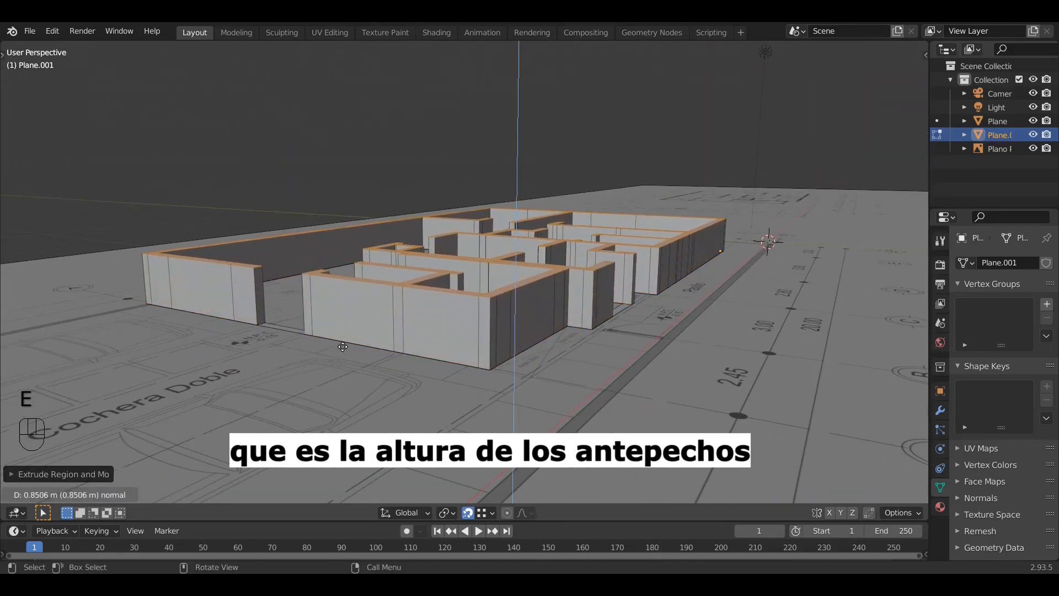
key(KP_1)
key(Return)
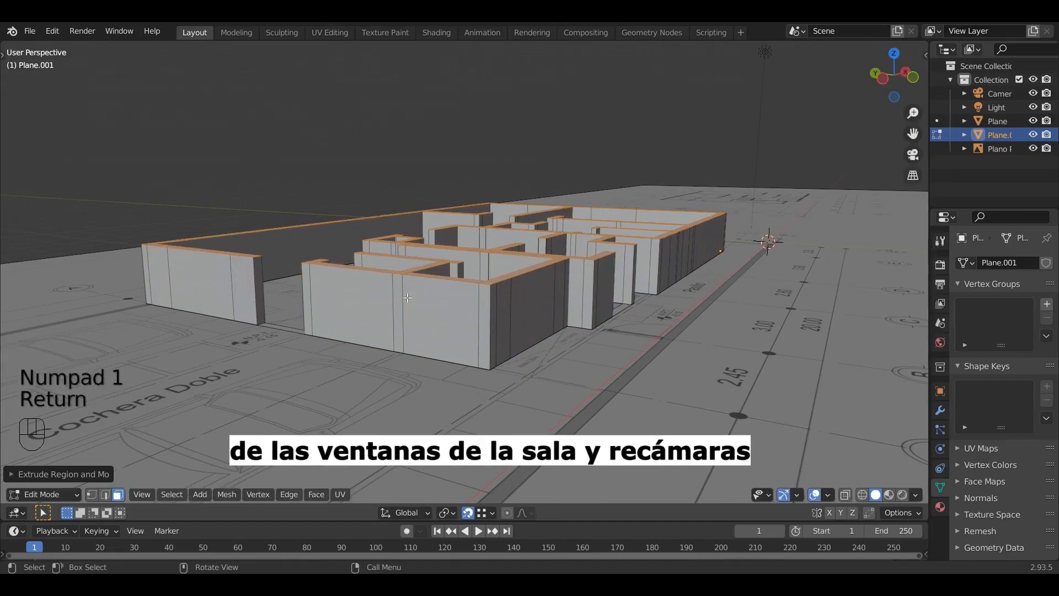
Step: Switch to wireframe and deselect the top face of the Sala's front window sill
middle_drag(422, 313, 406, 361)
scroll(469, 381, up, 2)
shift+middle_drag(479, 381, 587, 378)
mouse_move(387, 310)
shift+middle_down()
mouse_move(508, 324)
mouse_move(399, 298)
shift+middle_up()
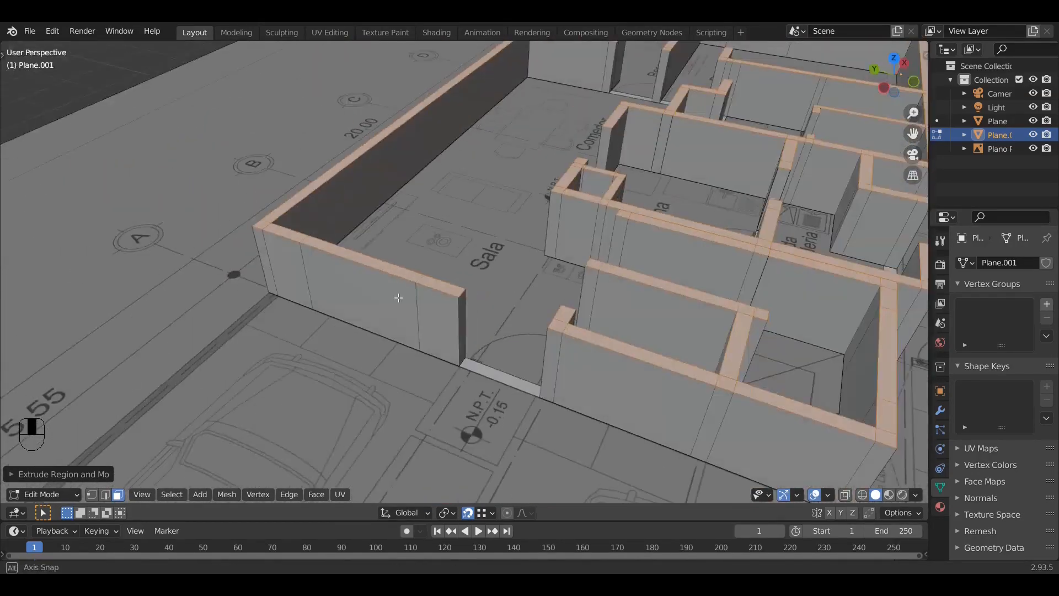
scroll(399, 298, up, 2)
key(z)
click(313, 319)
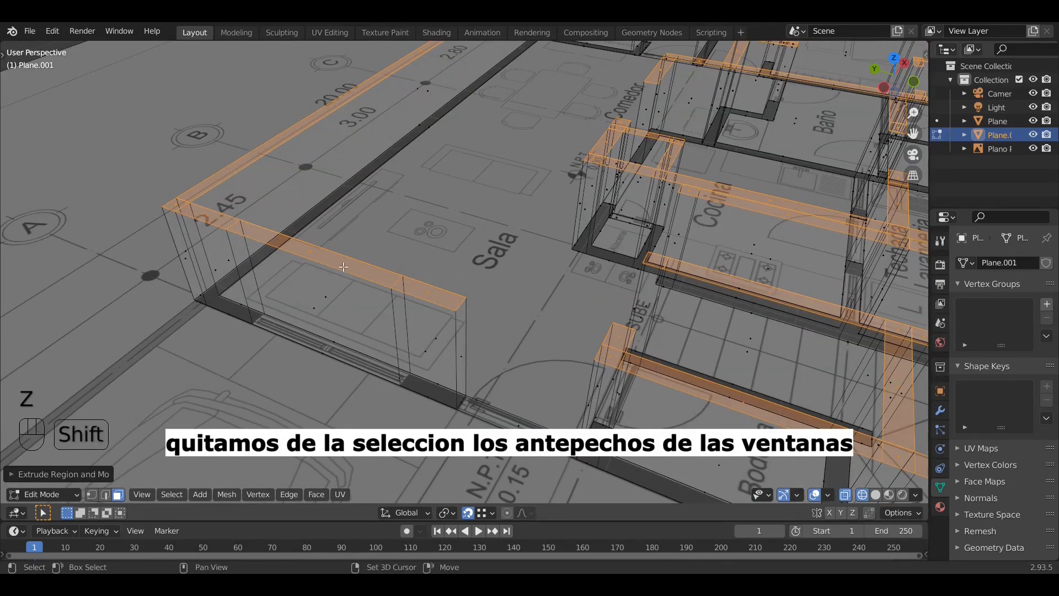
shift+click(315, 257)
Step: Deselect the top face of the window sill in Recamara 2's patio wall
scroll(377, 265, down, 6)
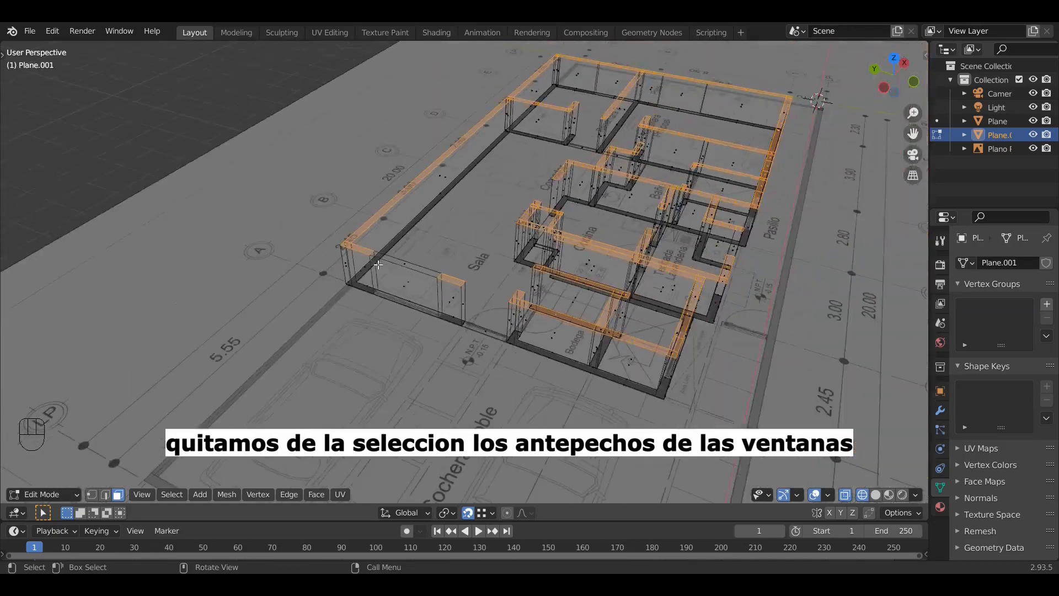
shift+middle_drag(418, 258, 348, 369)
shift+middle_drag(507, 195, 491, 279)
scroll(490, 277, up, 5)
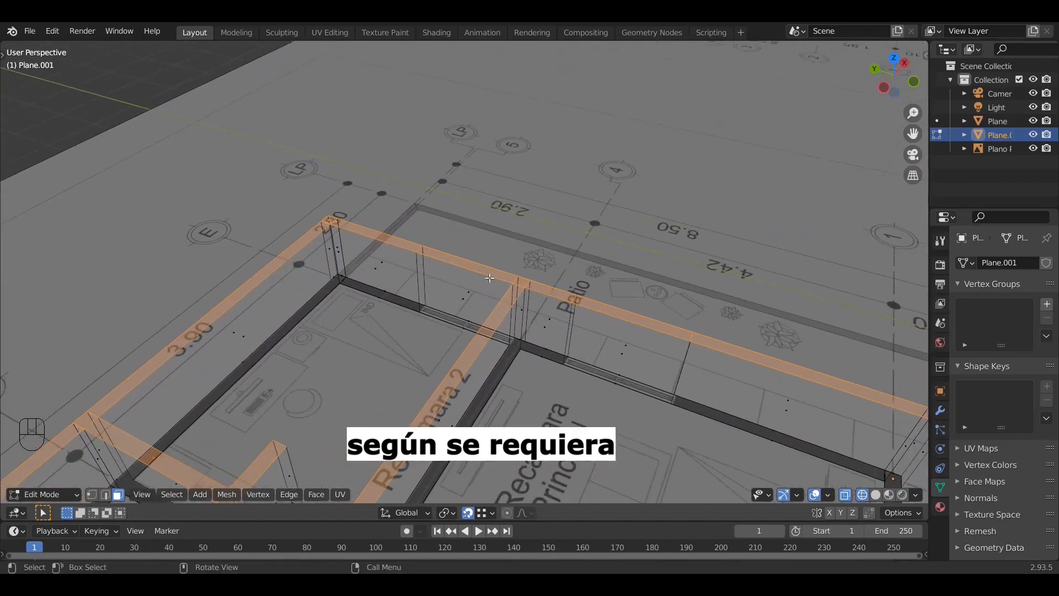
scroll(489, 278, up, 1)
shift+click(468, 263)
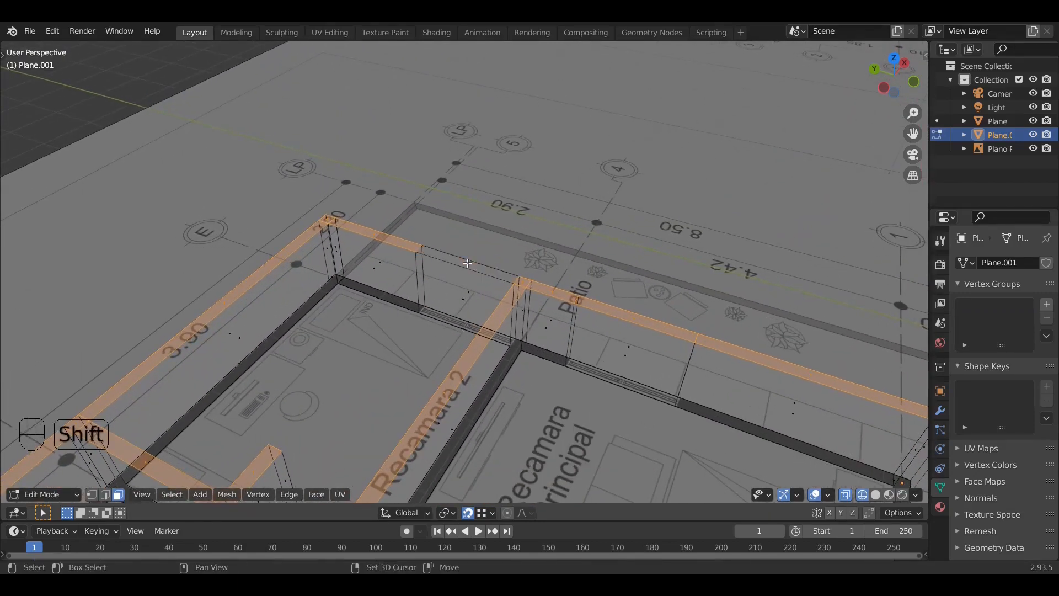
shift+middle_drag(480, 313, 477, 312)
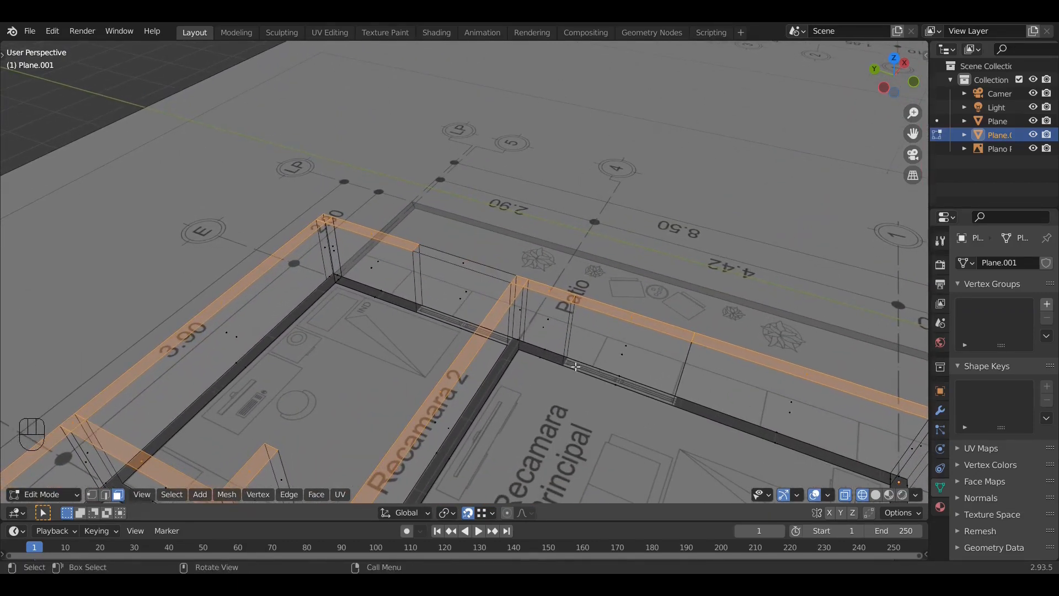
Step: Deselect the top face of the window sill in Recamara Principal's patio wall and return to solid shading
shift+click(631, 316)
mouse_move(631, 317)
middle_down()
mouse_move(529, 354)
mouse_move(556, 262)
mouse_move(541, 209)
mouse_move(521, 219)
middle_up()
scroll(552, 244, down, 2)
key(z)
click(580, 208)
scroll(341, 277, up, 1)
Step: Extrude the selected wall faces 0.2 m upward to the kitchen window sill height
middle_drag(341, 277, 340, 315)
key(e)
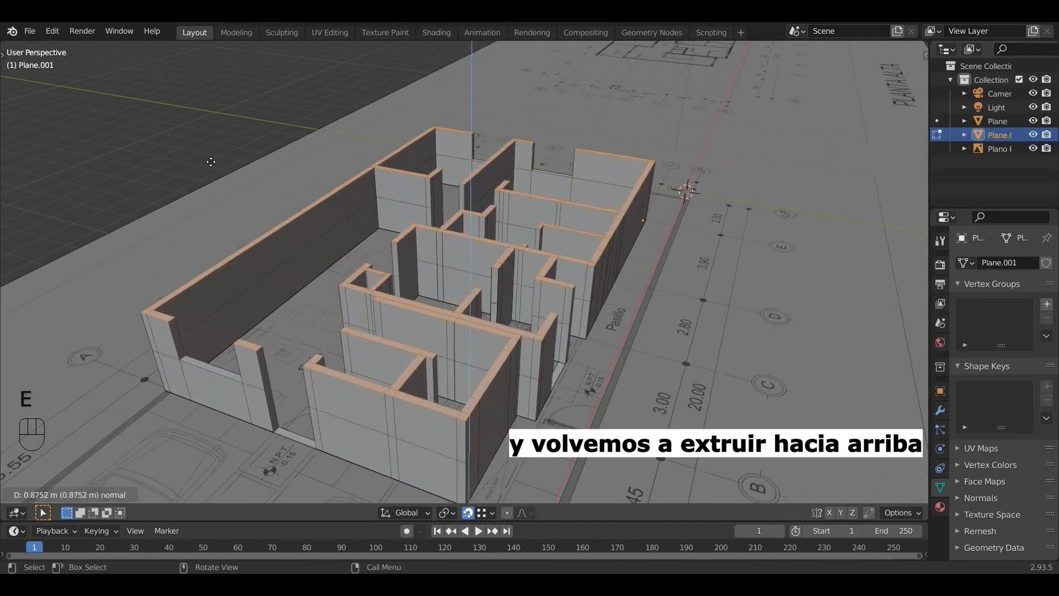
text(.2)
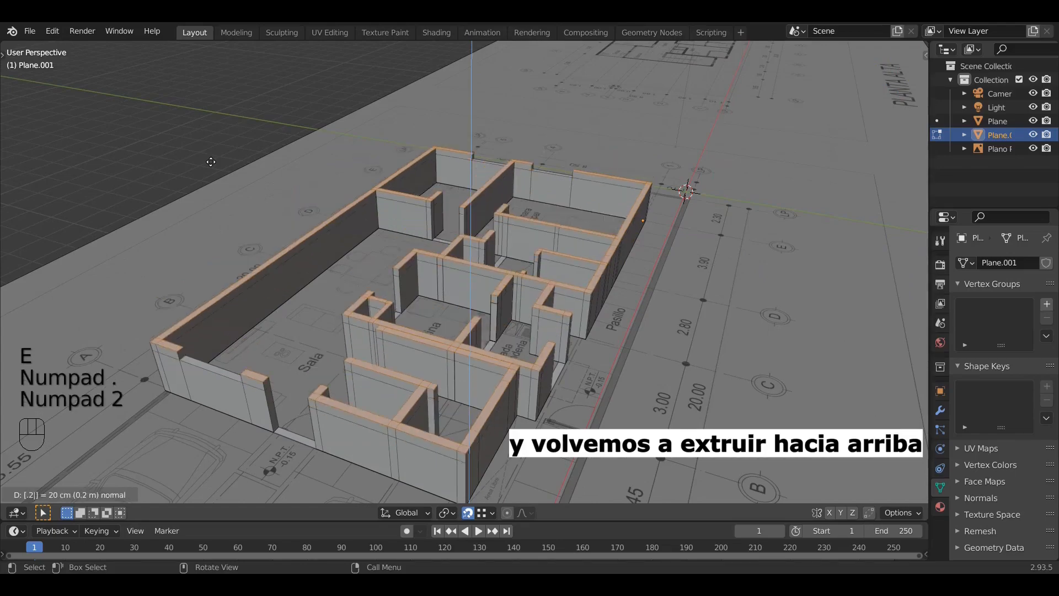
key(Return)
shift+middle_drag(425, 300, 407, 300)
scroll(407, 300, up, 4)
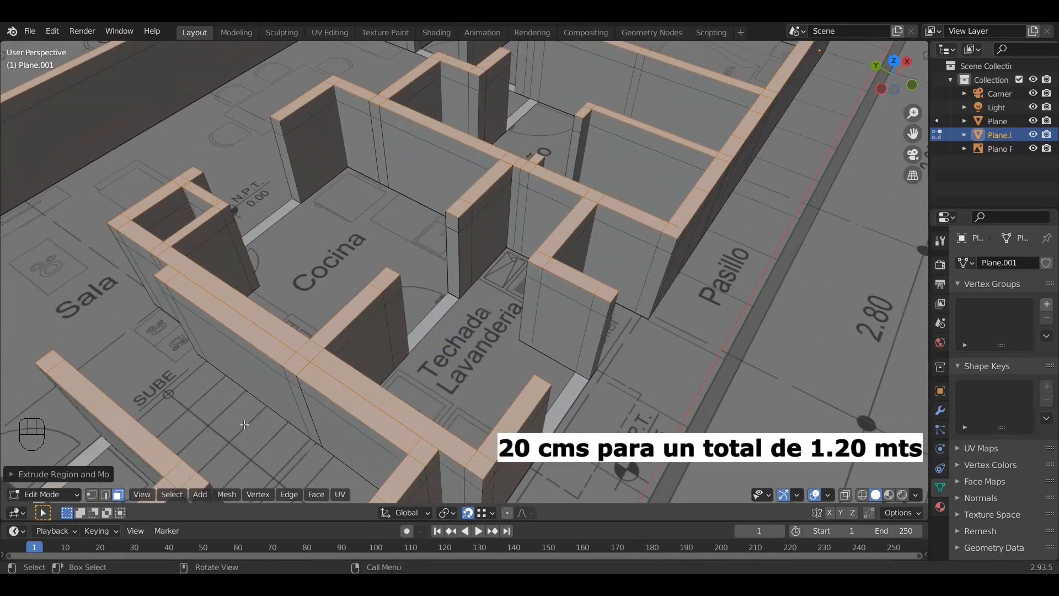
Step: Deselect the top faces of the two Cocina window sills facing the laundry area, using wireframe before returning to solid shading
key(z)
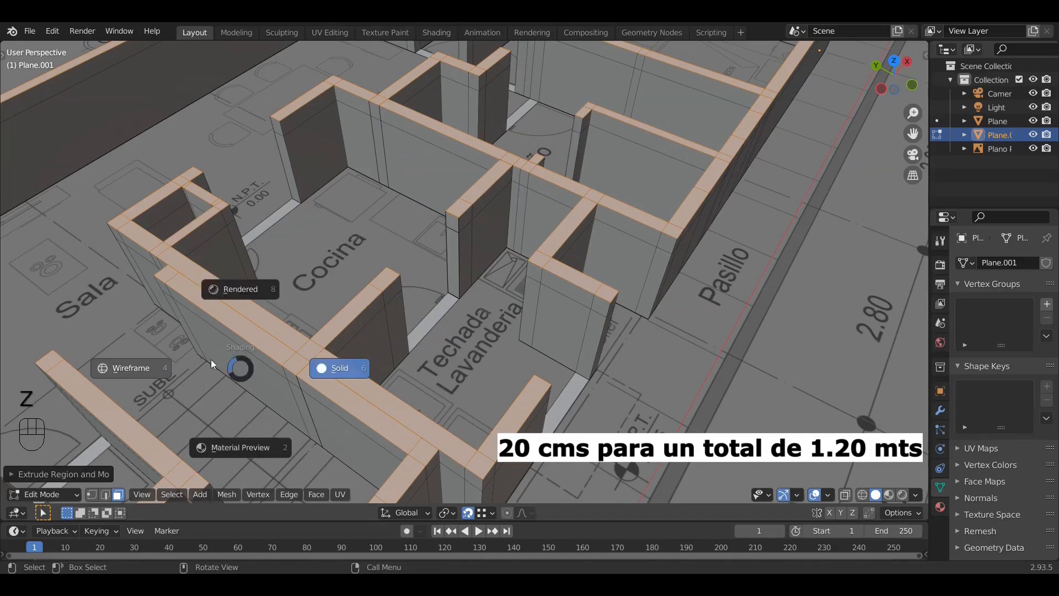
click(148, 369)
scroll(493, 272, up, 2)
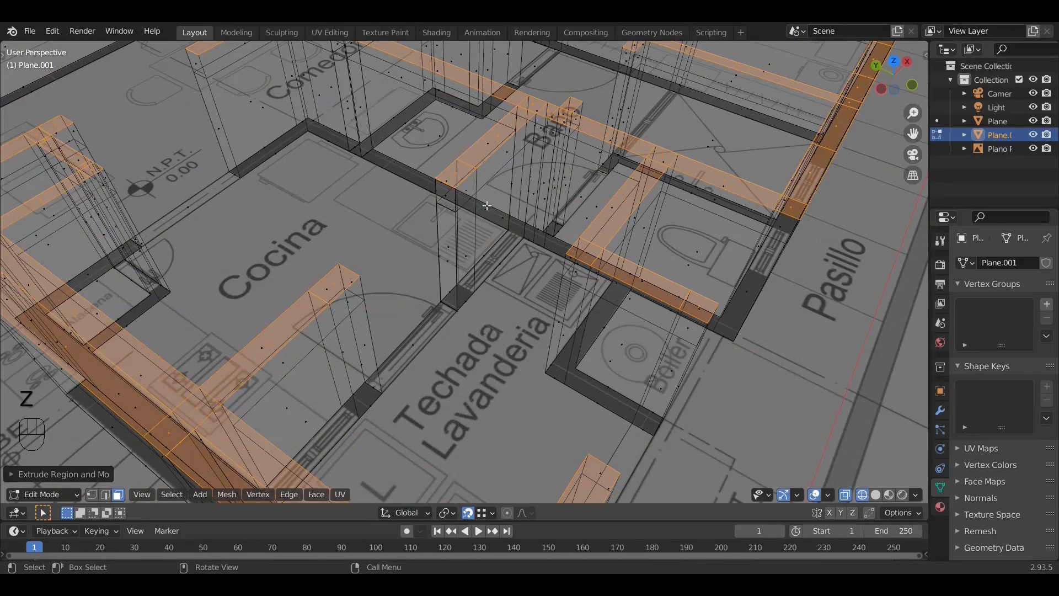
shift+click(482, 149)
shift+click(481, 149)
middle_drag(417, 200, 348, 283)
key(z)
click(536, 270)
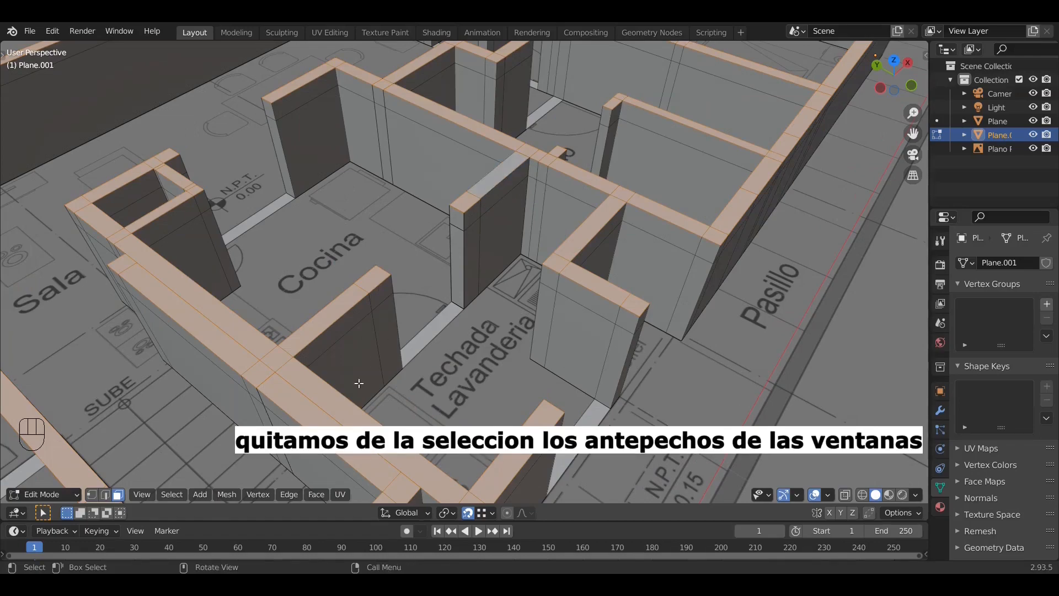
scroll(336, 320, down, 3)
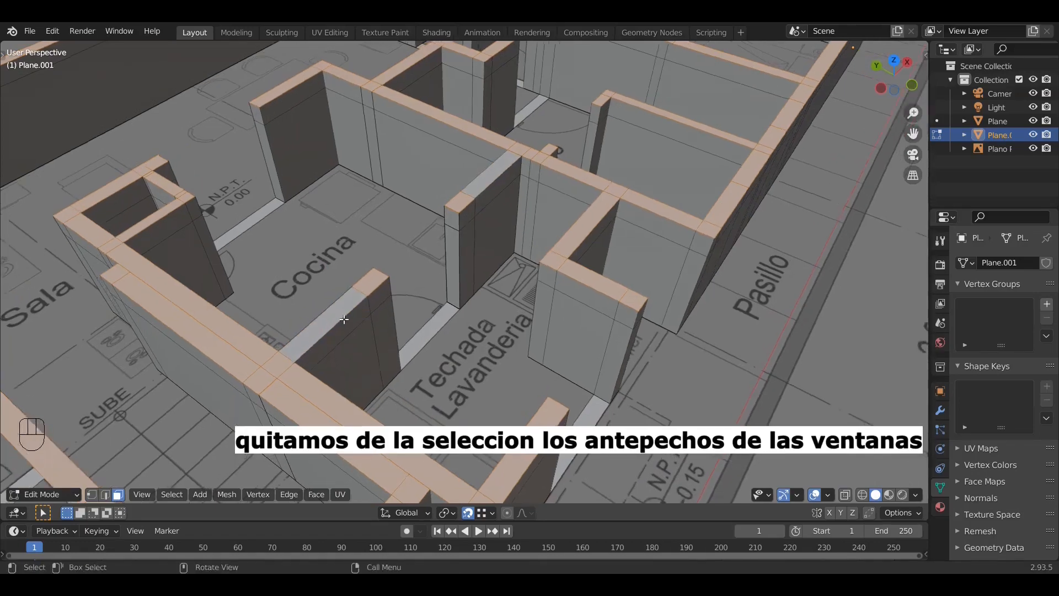
scroll(340, 328, down, 8)
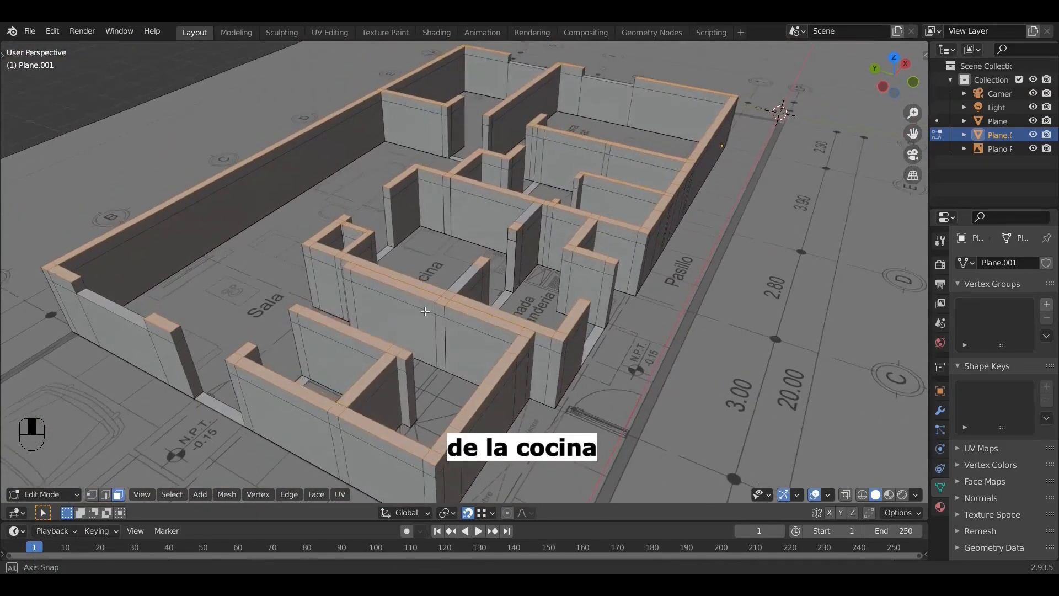
Step: Try extruding the selected wall faces 0.2 m upward, inspect the walls around the kitchen, and undo the extrusion
middle_drag(421, 333, 336, 278)
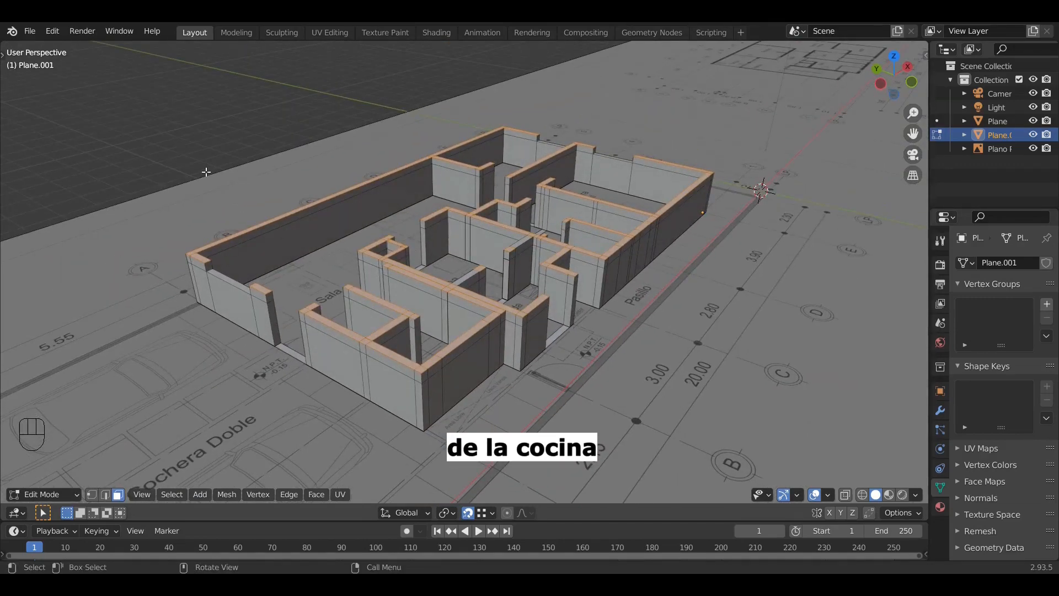
key(e)
key(KP_Decimal)
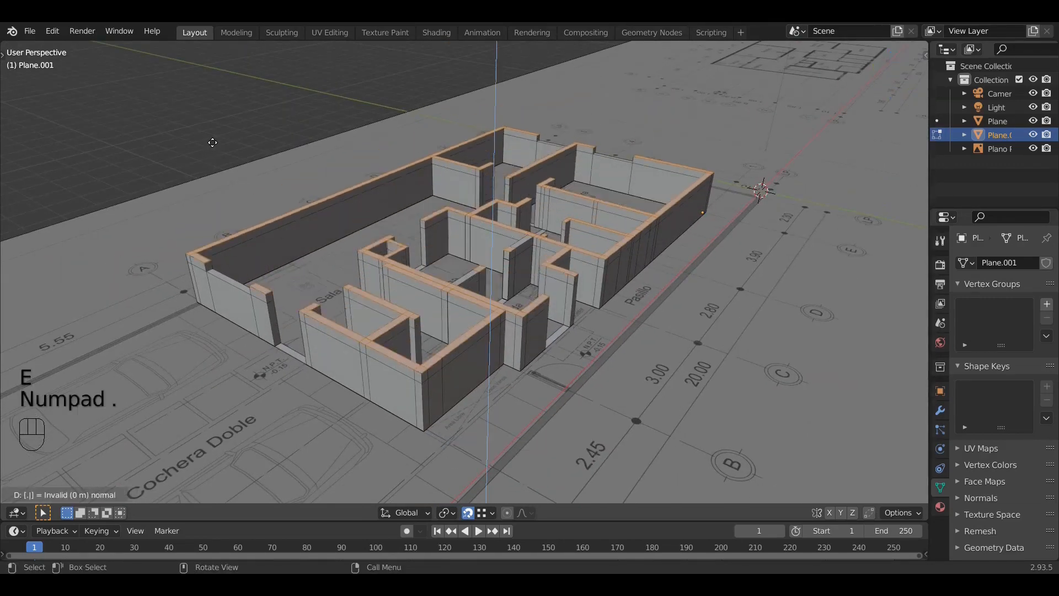
key(KP_2)
key(Return)
scroll(505, 217, up, 3)
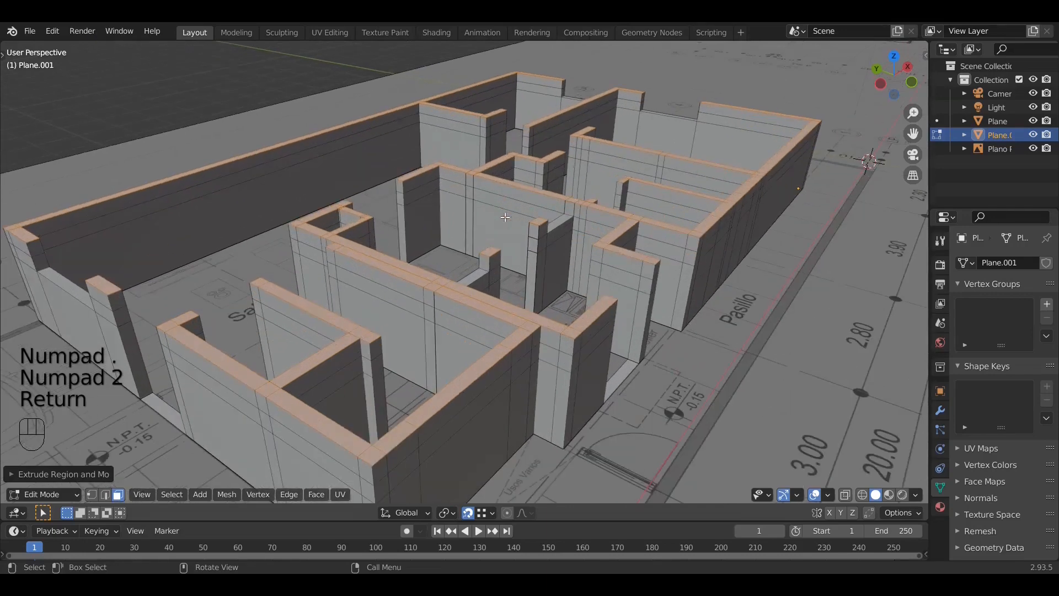
scroll(494, 241, down, 2)
shift+middle_drag(475, 245, 454, 250)
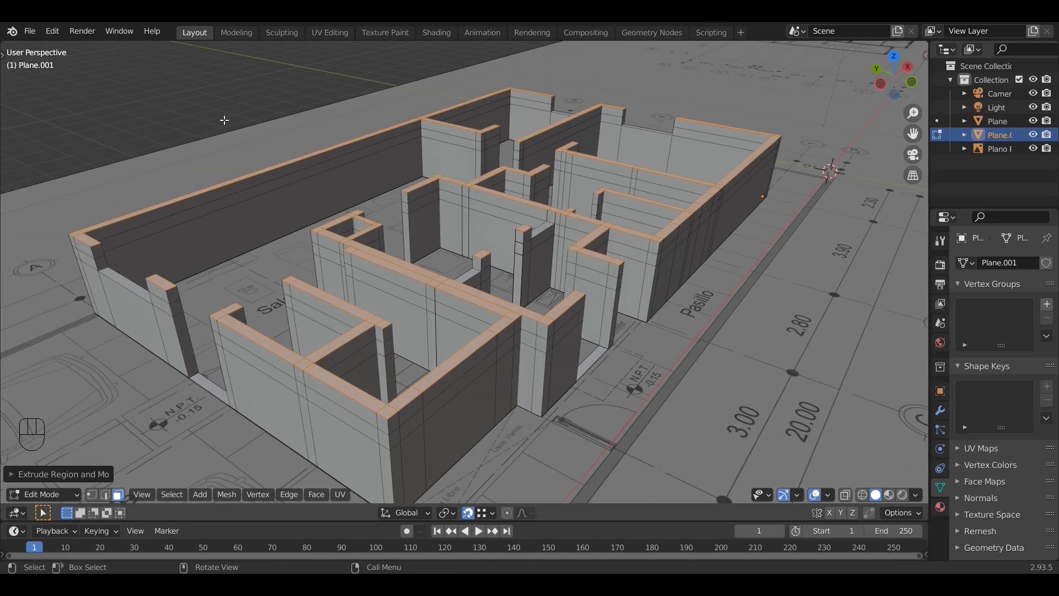
middle_drag(275, 157, 251, 152)
scroll(539, 234, up, 2)
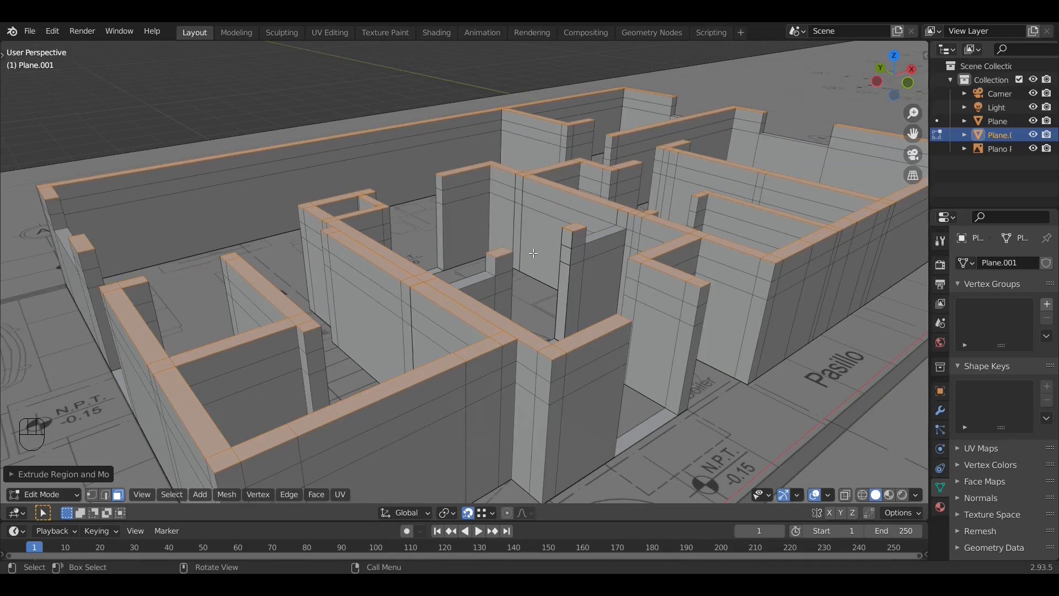
shift+middle_drag(533, 252, 559, 222)
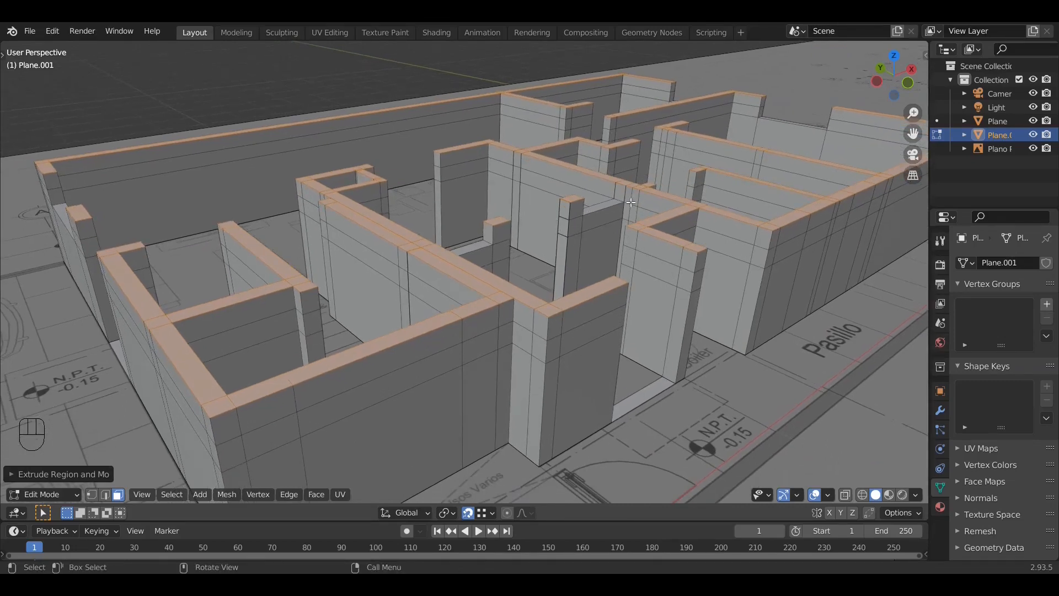
shift+middle_drag(632, 203, 553, 239)
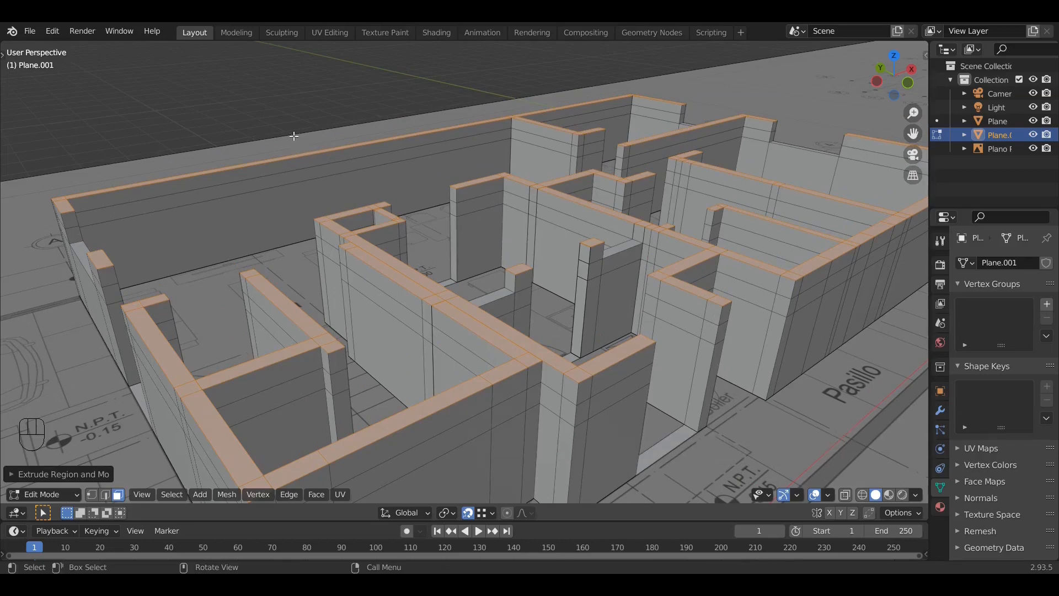
key(ctrl+z)
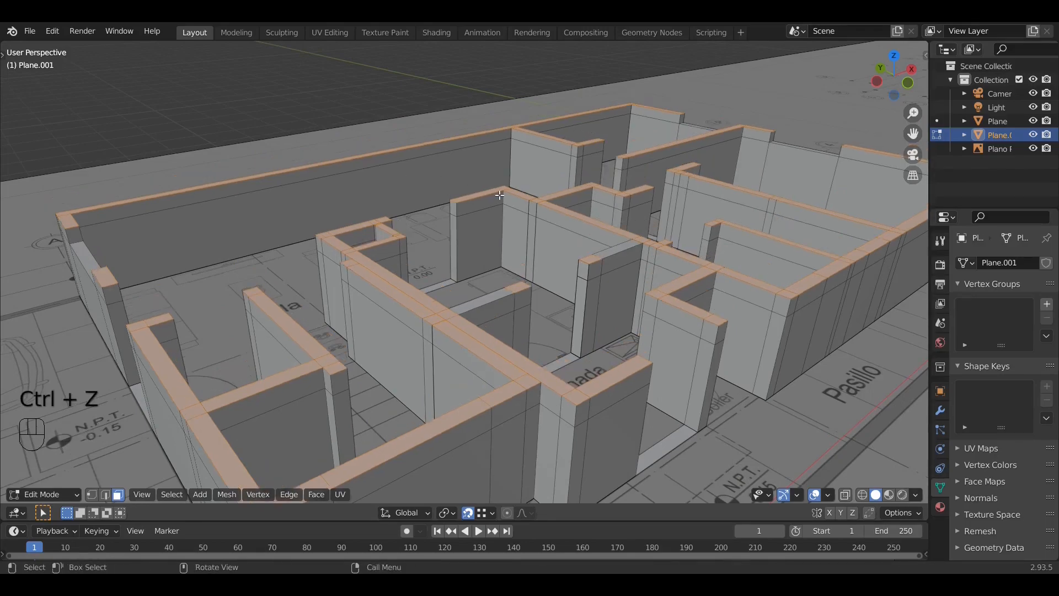
Step: Extrude the selected wall faces 0.4 m upward to the bathroom window sill height
middle_drag(500, 195, 591, 251)
scroll(588, 247, up, 3)
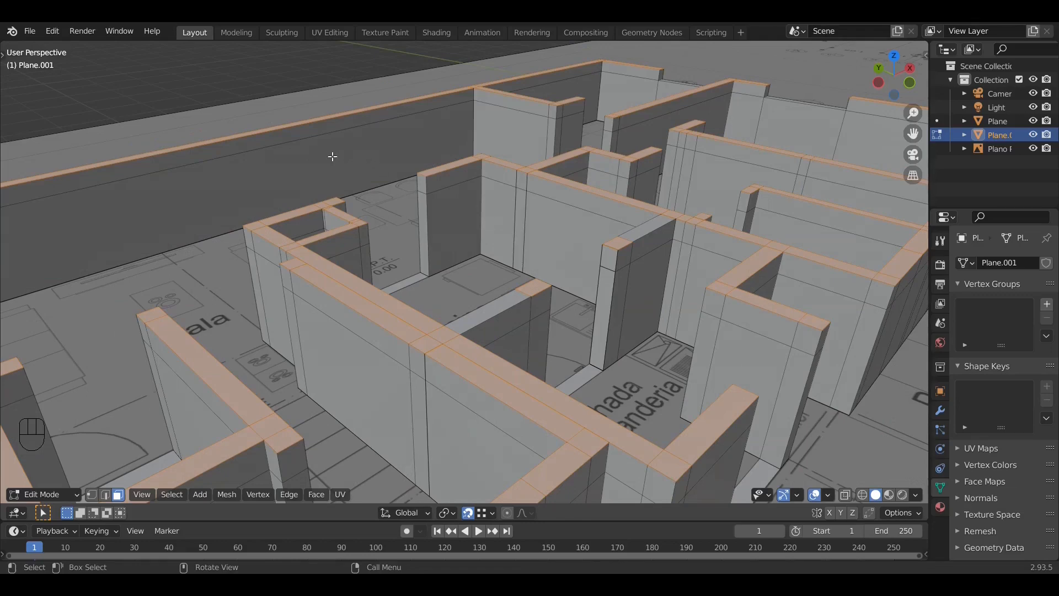
key(e)
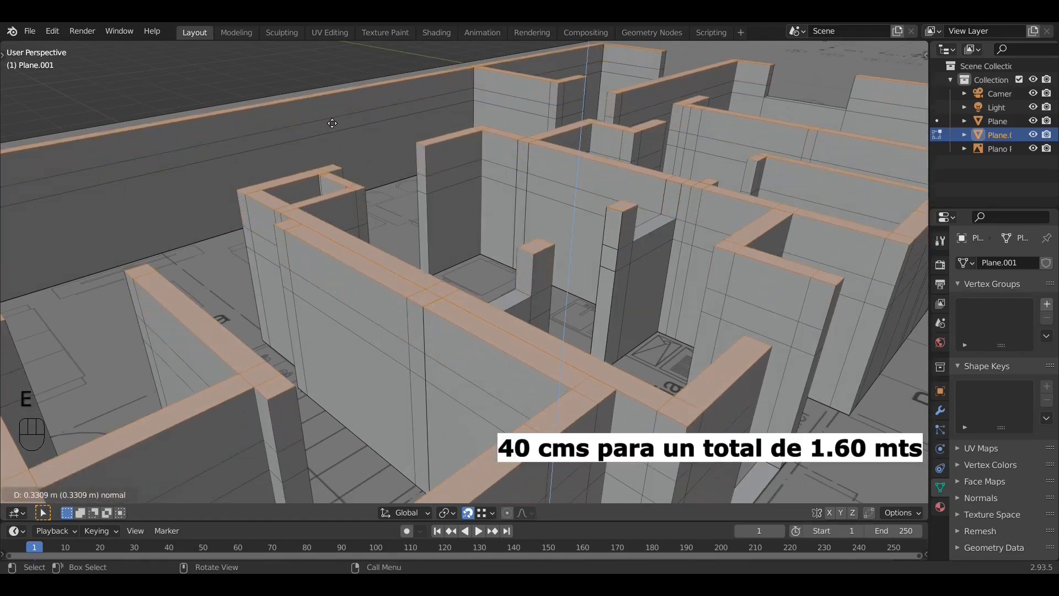
text(.4)
key(Return)
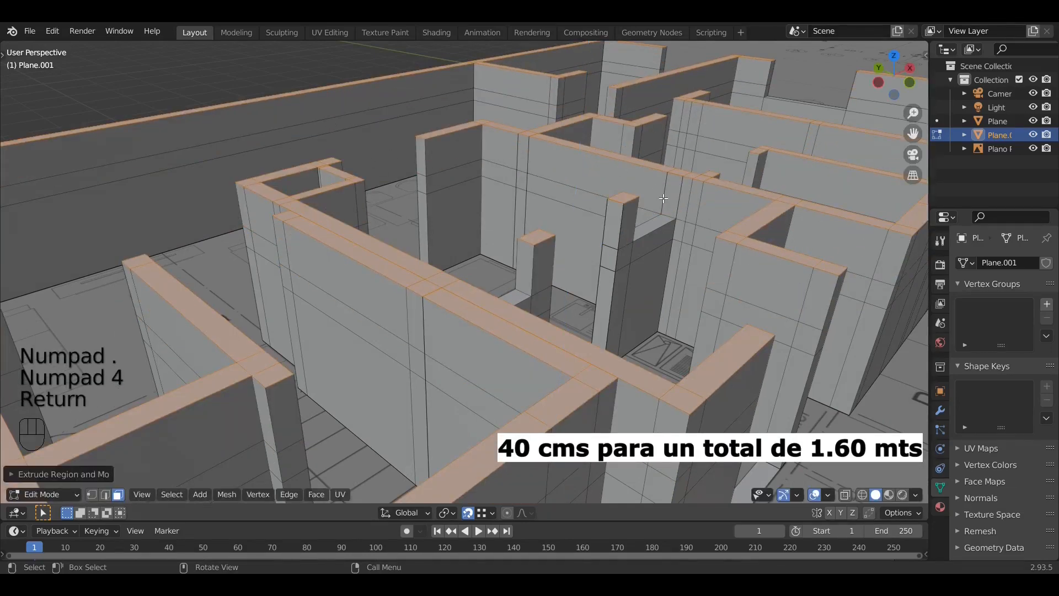
Step: Examine the bathroom walls along the Pasillo in wireframe and solid shading to locate the window sills
scroll(663, 198, down, 4)
shift+middle_drag(616, 239, 550, 297)
scroll(656, 259, up, 2)
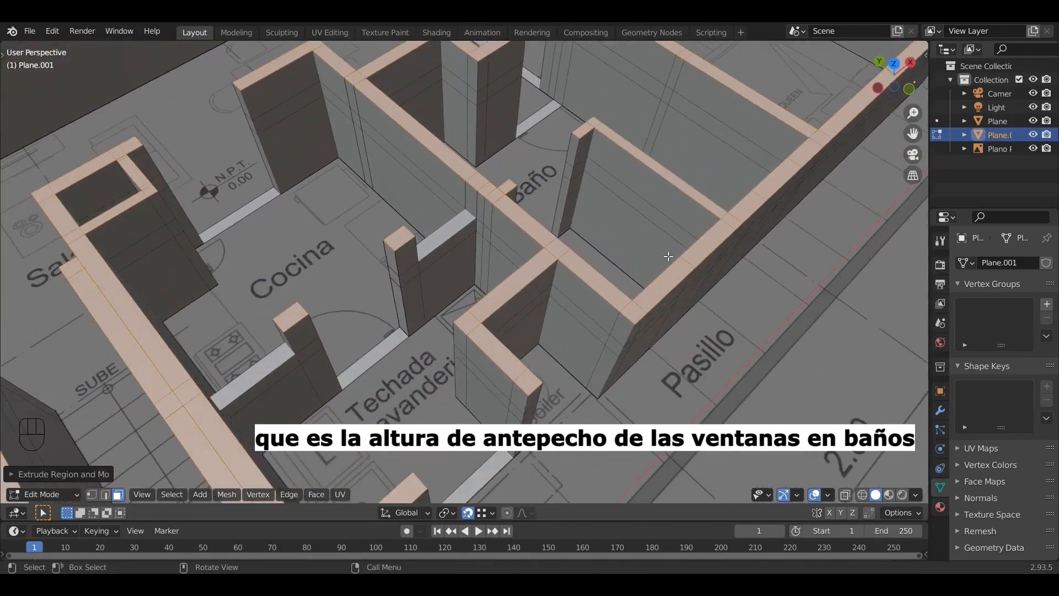
shift+middle_drag(667, 255, 526, 288)
scroll(526, 289, up, 1)
key(z)
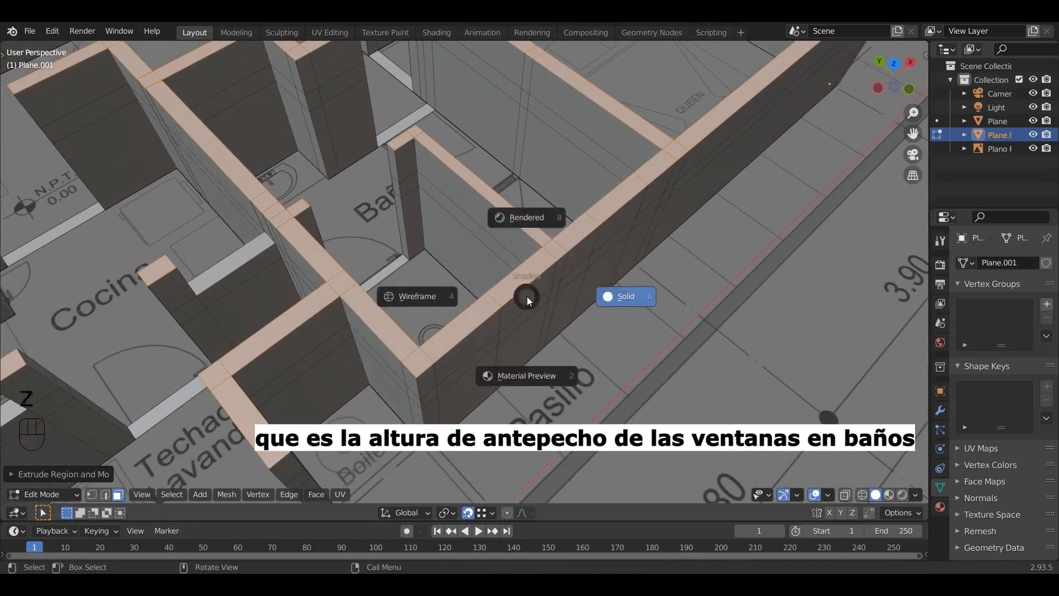
click(440, 296)
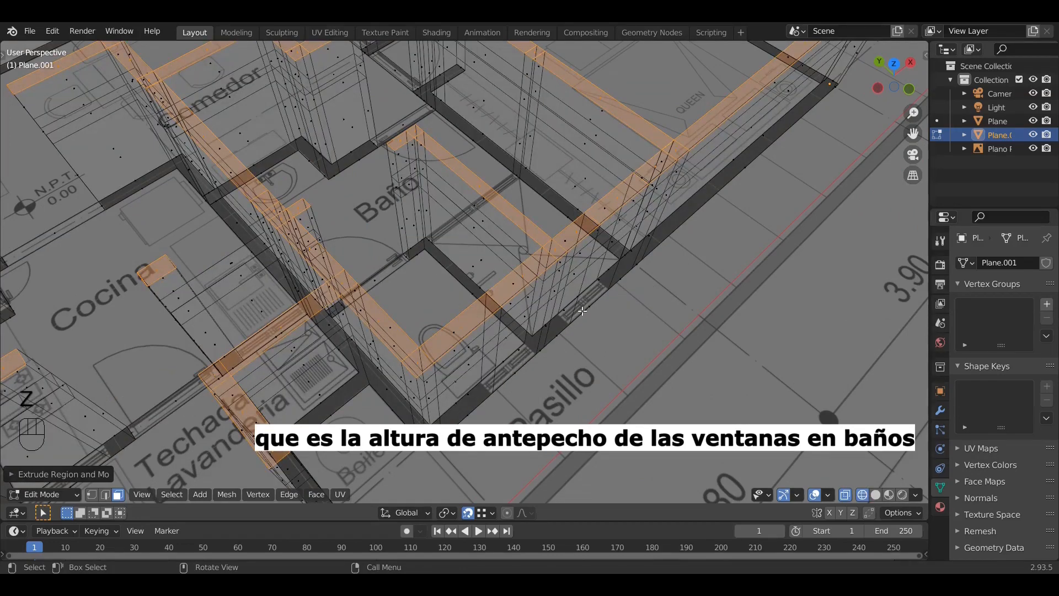
key(z)
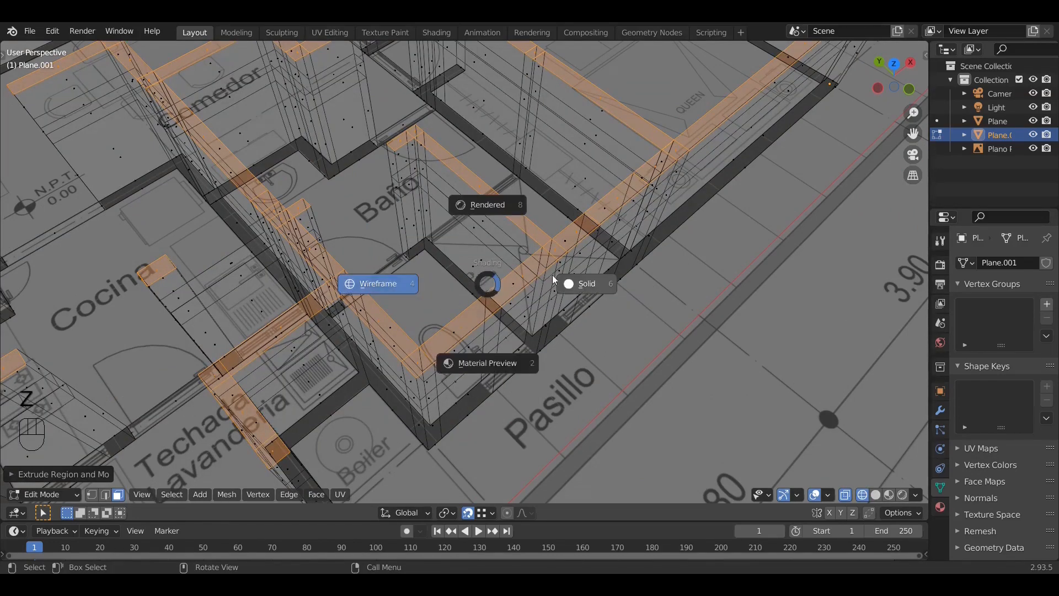
click(584, 283)
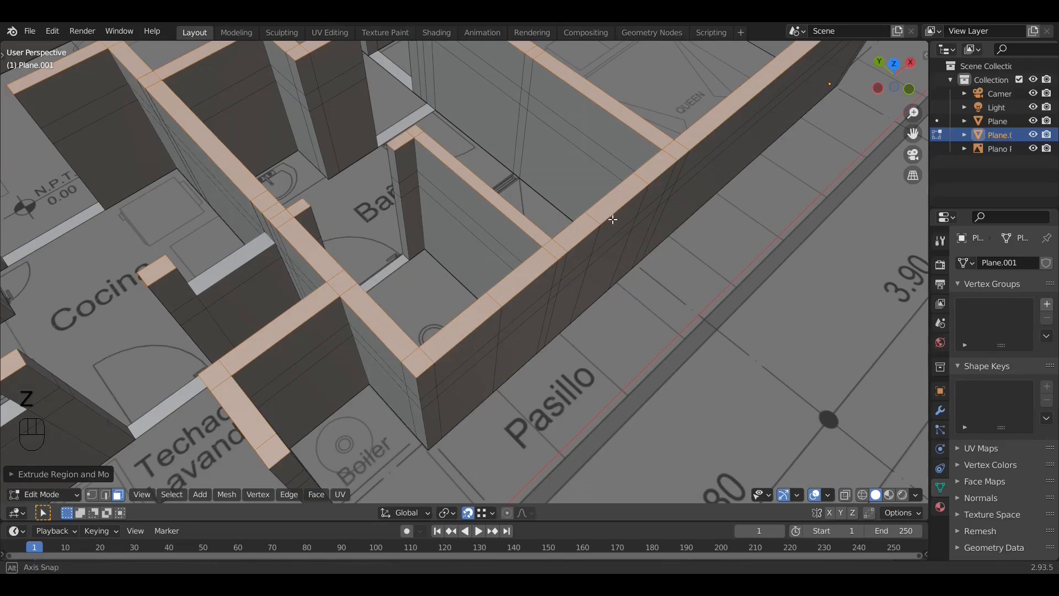
middle_drag(613, 219, 605, 201)
Step: Deselect the top faces of the two bathroom window sills in the Pasillo wall in wireframe, and return to solid shading
key(z)
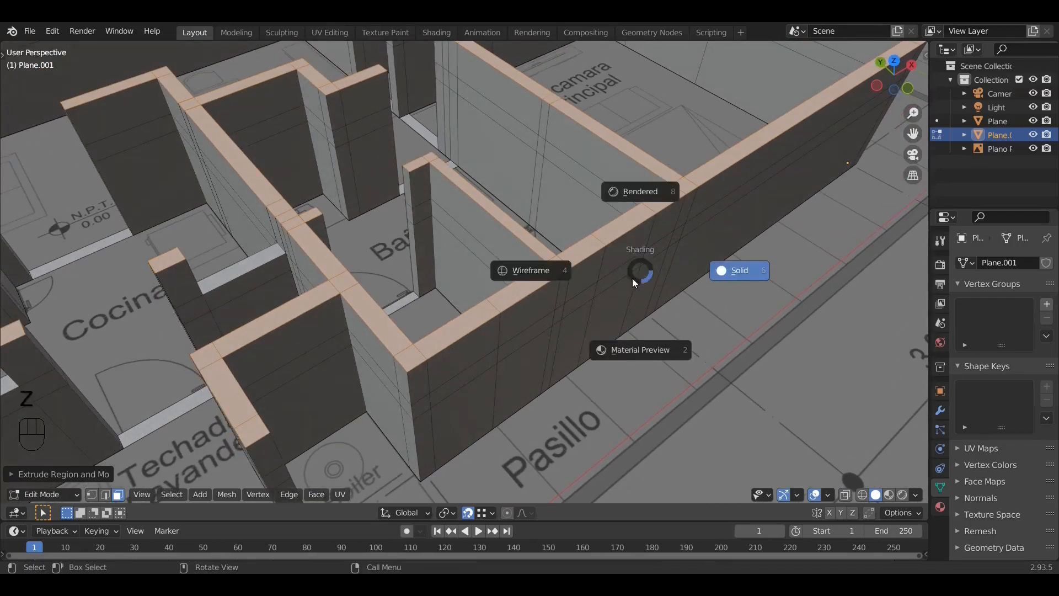
click(546, 274)
scroll(517, 340, up, 2)
shift+middle_drag(556, 329, 672, 242)
scroll(552, 275, down, 1)
shift+middle_drag(541, 276, 671, 234)
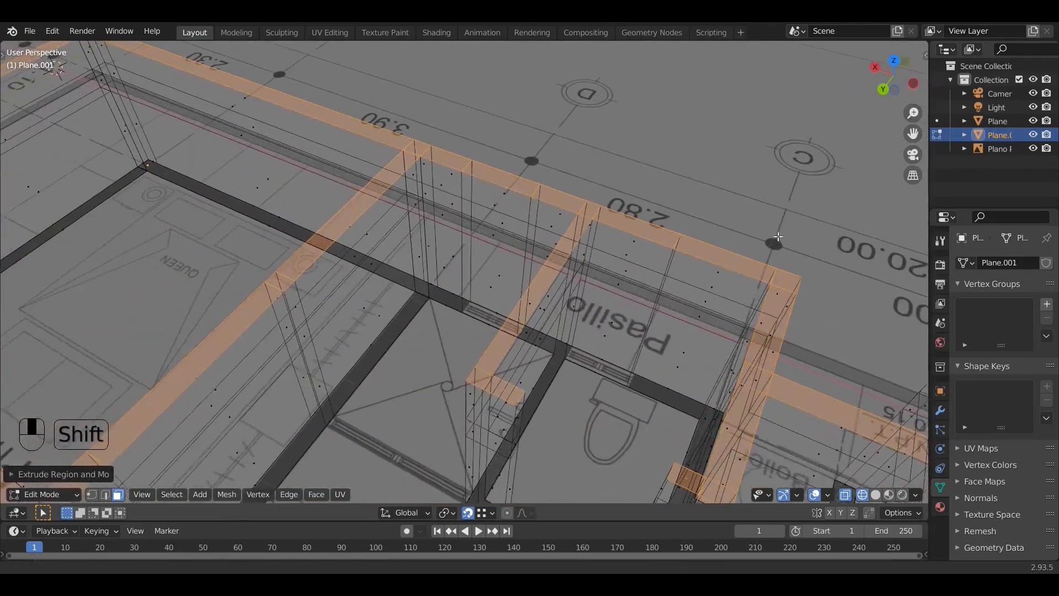
scroll(671, 235, up, 1)
shift+click(705, 207)
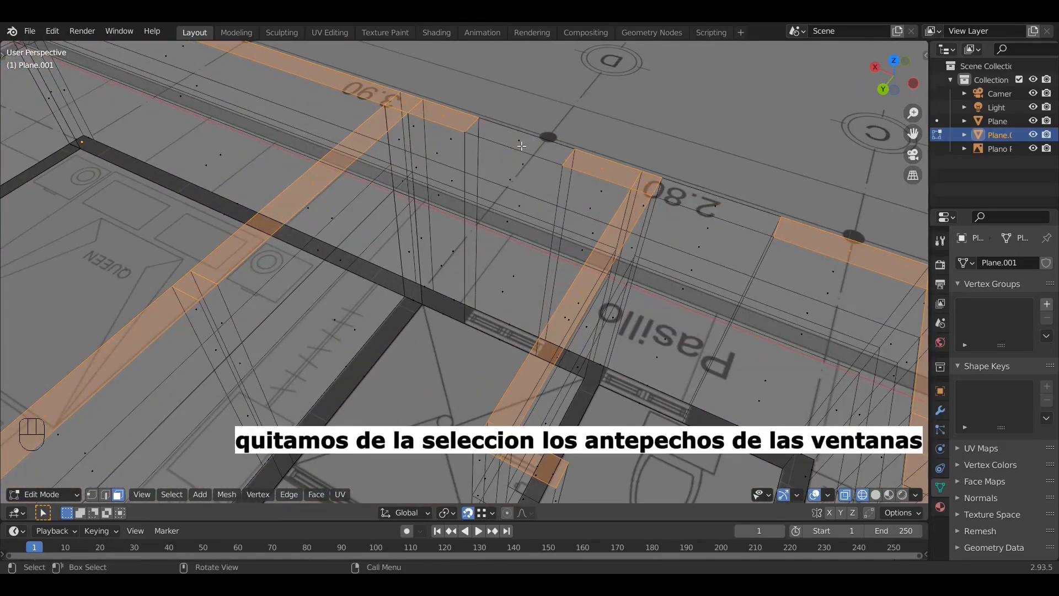
key(z)
click(608, 150)
scroll(562, 201, down, 4)
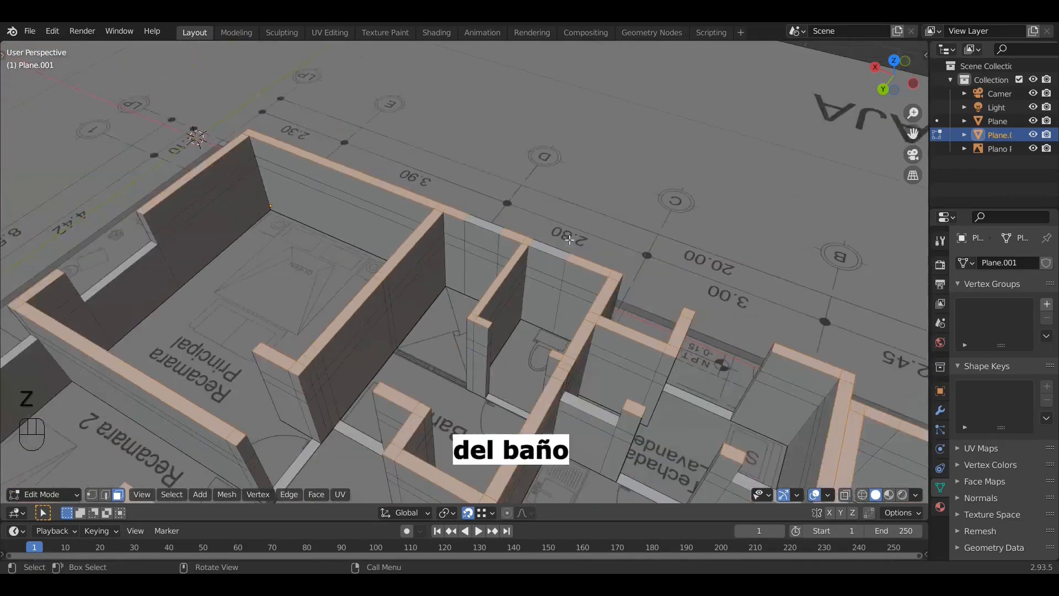
Step: Extrude the selected wall faces 0.6 m upward to the underside of the lintel
shift+middle_drag(512, 250, 527, 209)
scroll(535, 221, down, 1)
middle_drag(553, 262, 431, 203)
scroll(360, 226, down, 3)
scroll(359, 221, up, 1)
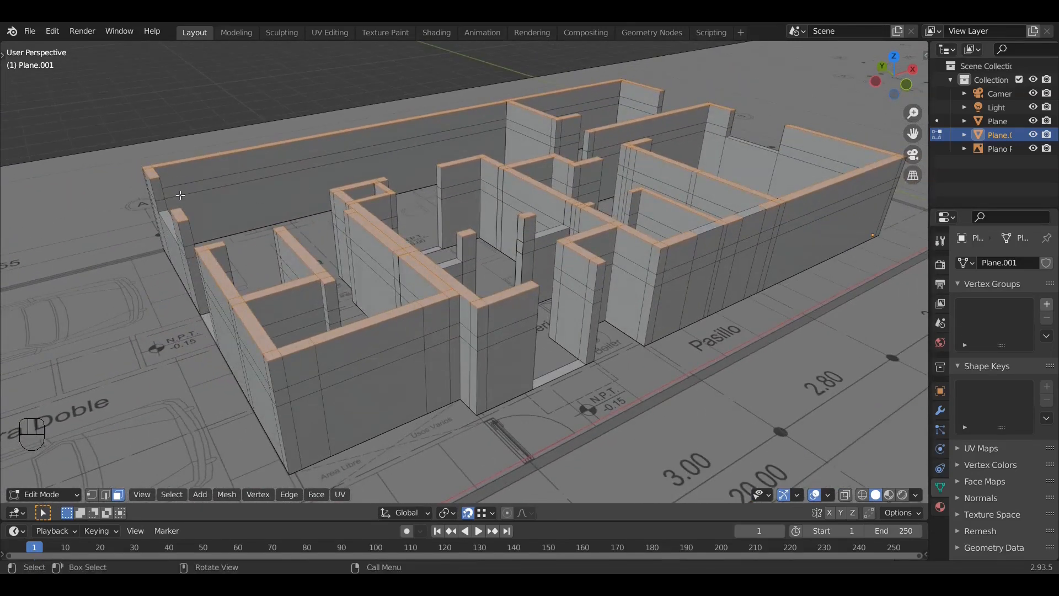
key(e)
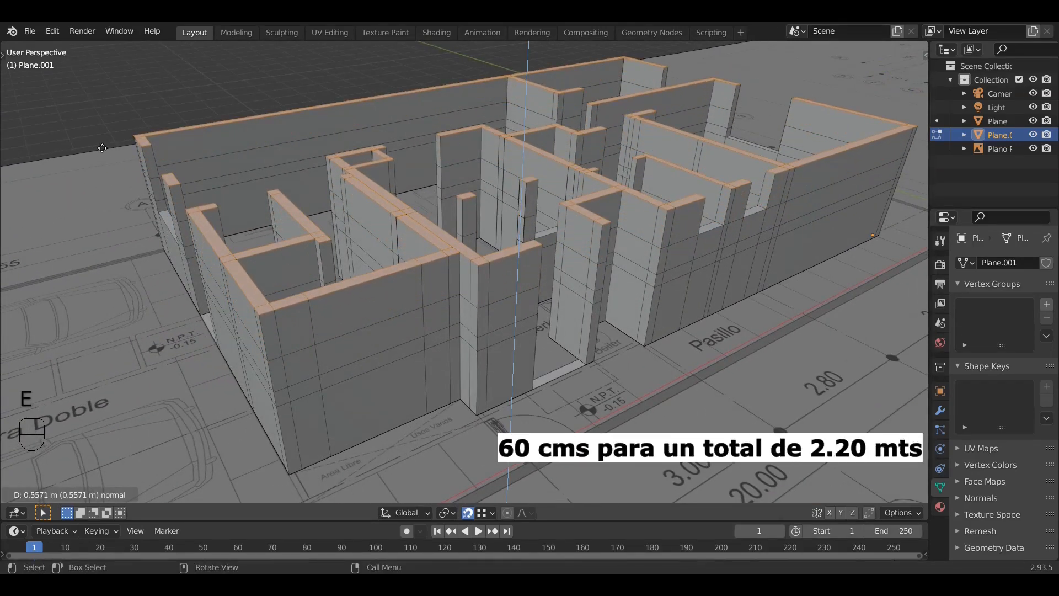
key(KP_Decimal)
key(KP_6)
key(Return)
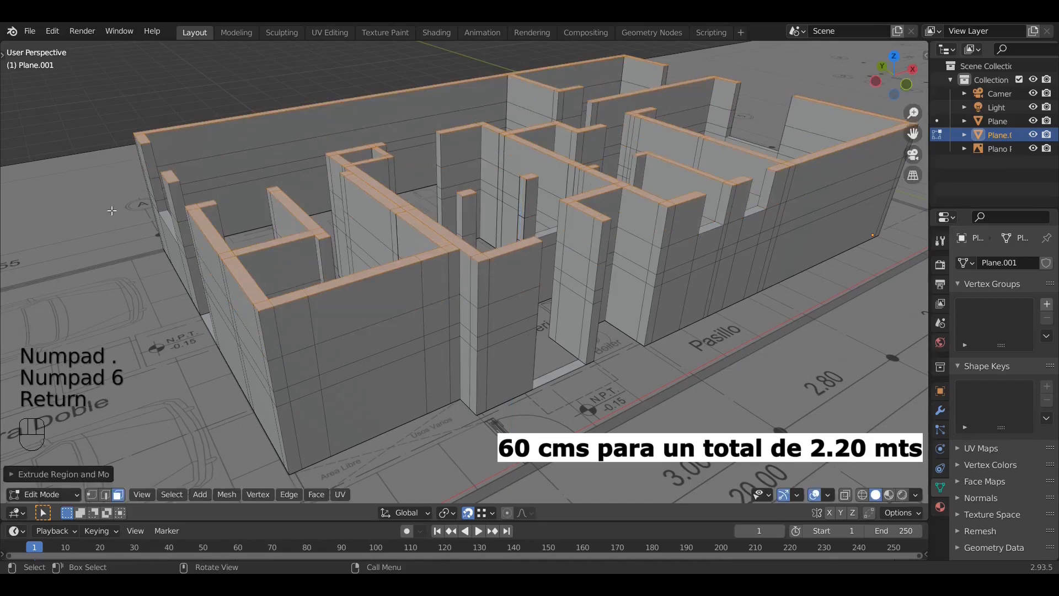
Step: Extrude the selected wall faces another 0.2 m upward to the top of the lintel
key(e)
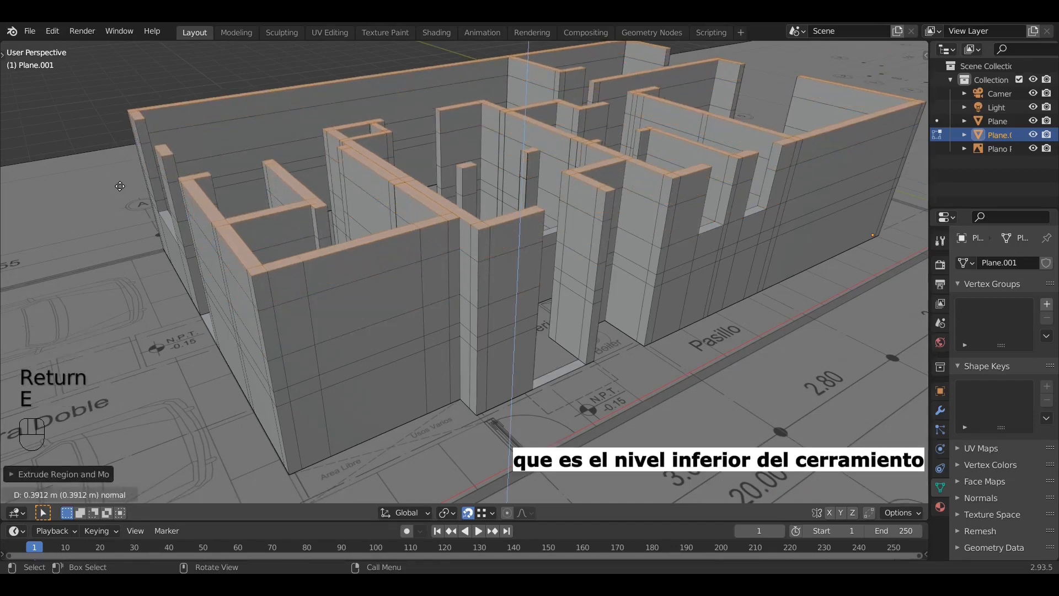
key(KP_Decimal)
key(KP_2)
key(Return)
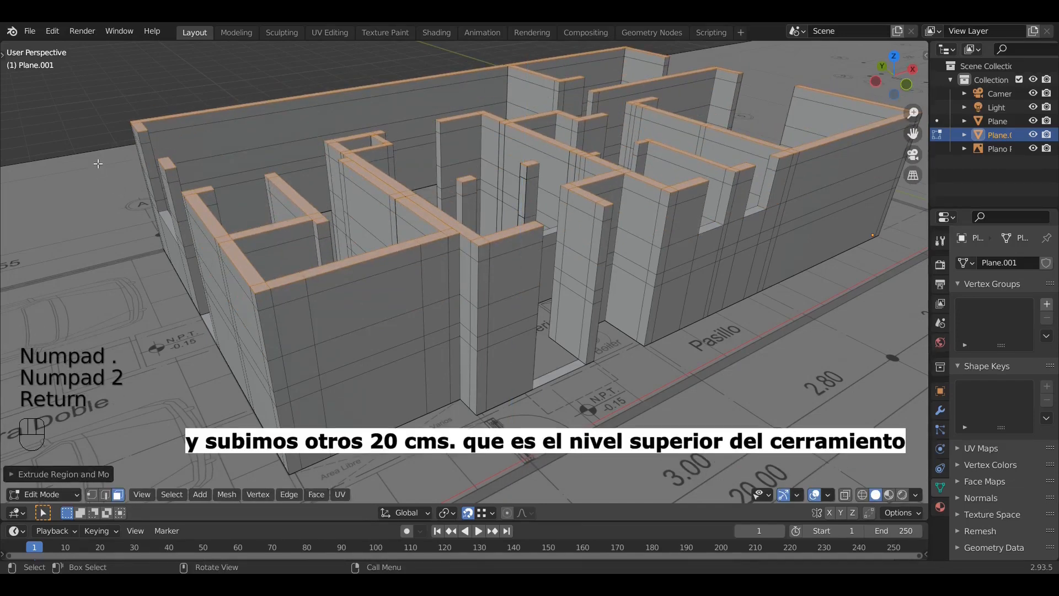
Step: Extrude the selected wall faces a final 0.4 m upward to the full wall height and return to Object Mode
key(e)
key(KP_Decimal)
key(KP_4)
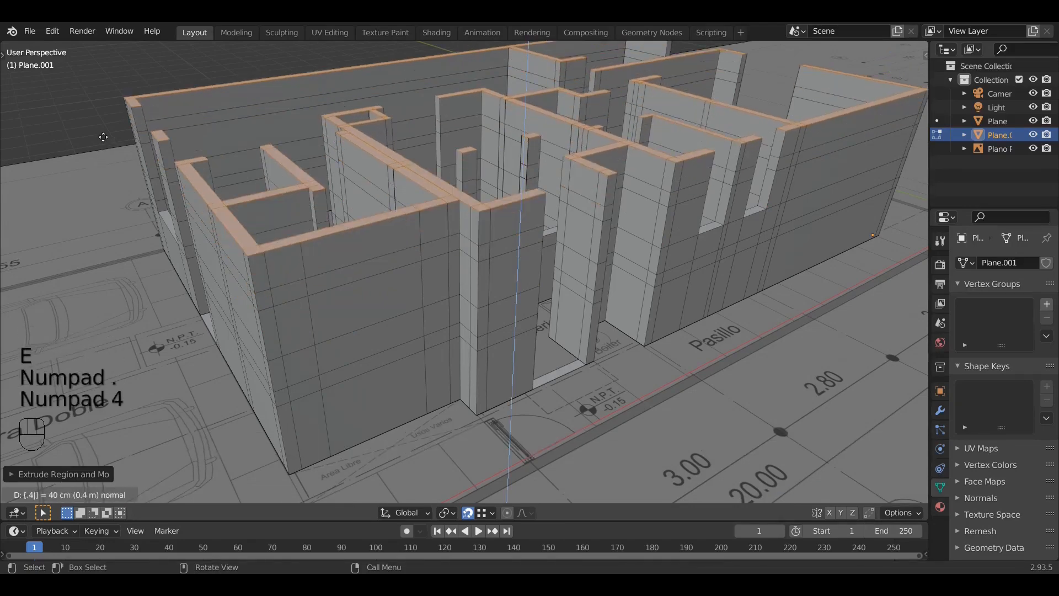
key(Return)
mouse_move(273, 202)
middle_down()
mouse_move(301, 179)
mouse_move(275, 187)
middle_up()
key(Tab)
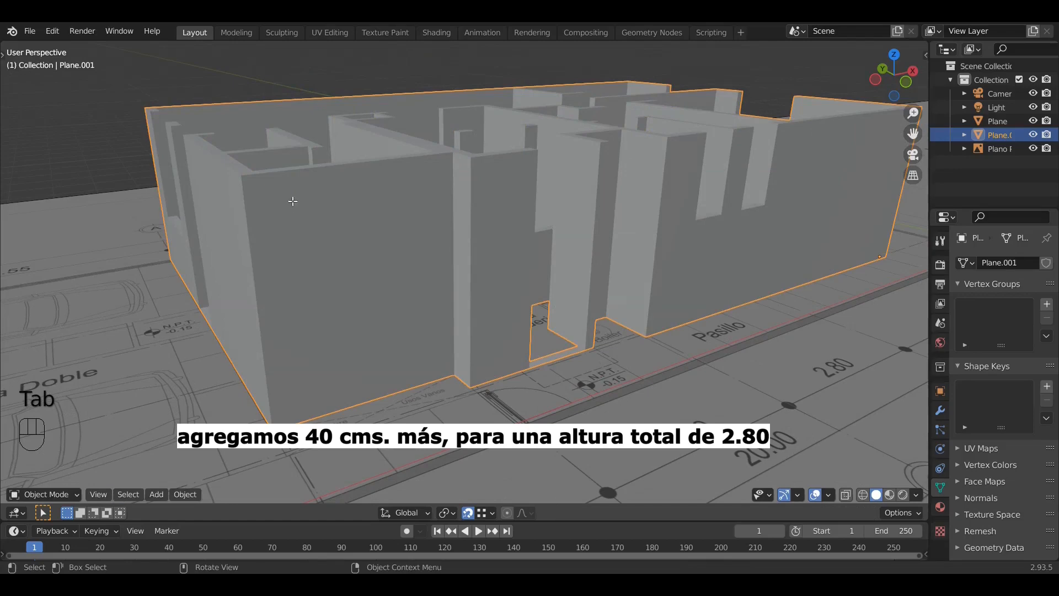
Step: Enter Edit Mode on the wall mesh and turn on the Edge Length measurement overlay
key(Tab)
scroll(299, 209, up, 3)
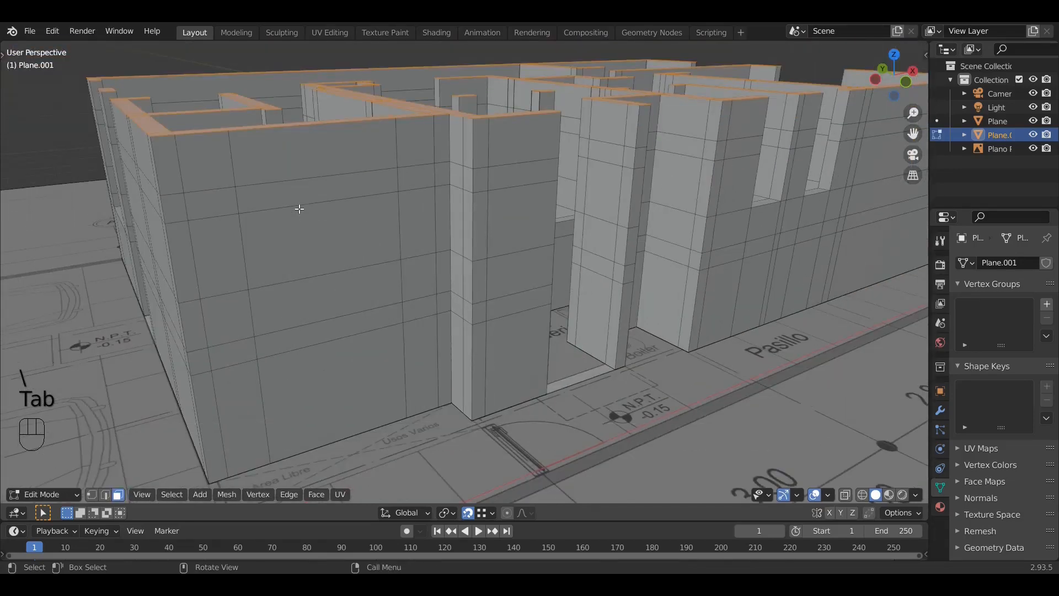
click(829, 496)
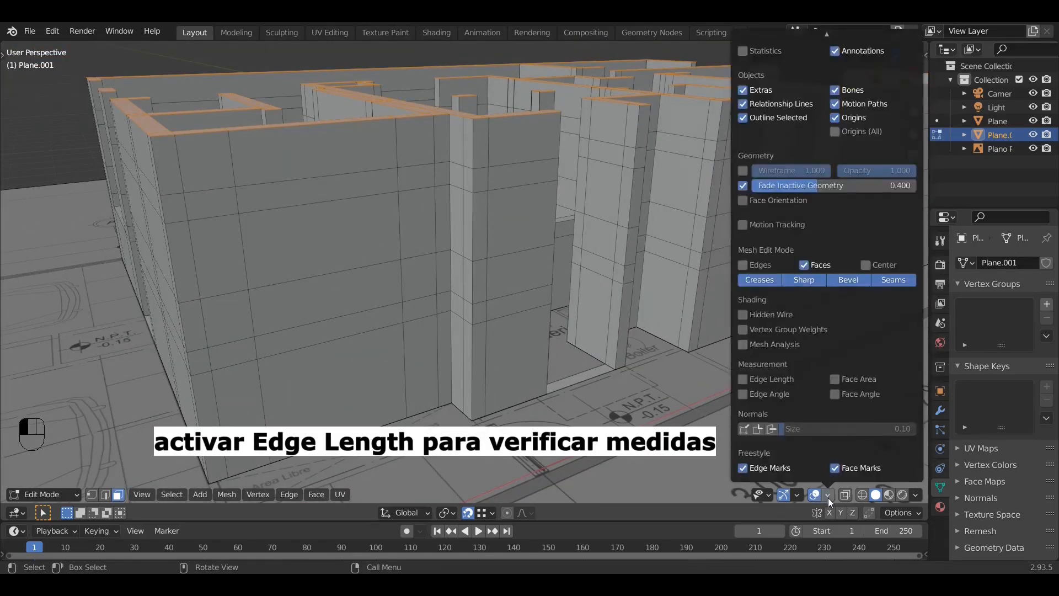
click(743, 379)
Step: Check the heights of the wall segments by selecting a front corner face and all stacked faces of the pier beside the entrance
click(205, 203)
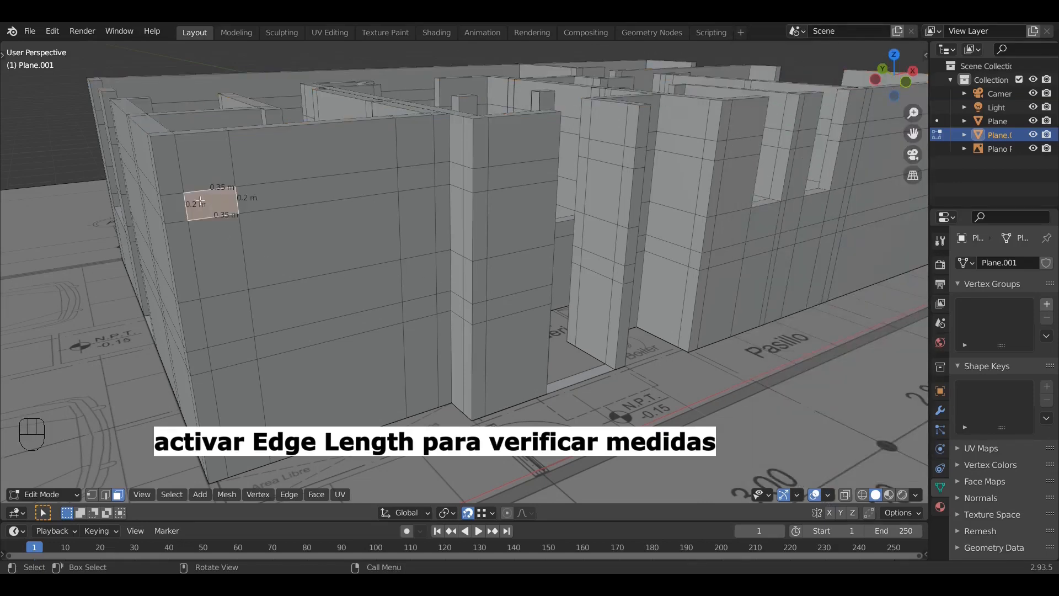
scroll(200, 204, up, 2)
middle_drag(199, 206, 199, 200)
scroll(199, 202, down, 2)
middle_drag(205, 357, 335, 335)
click(340, 345)
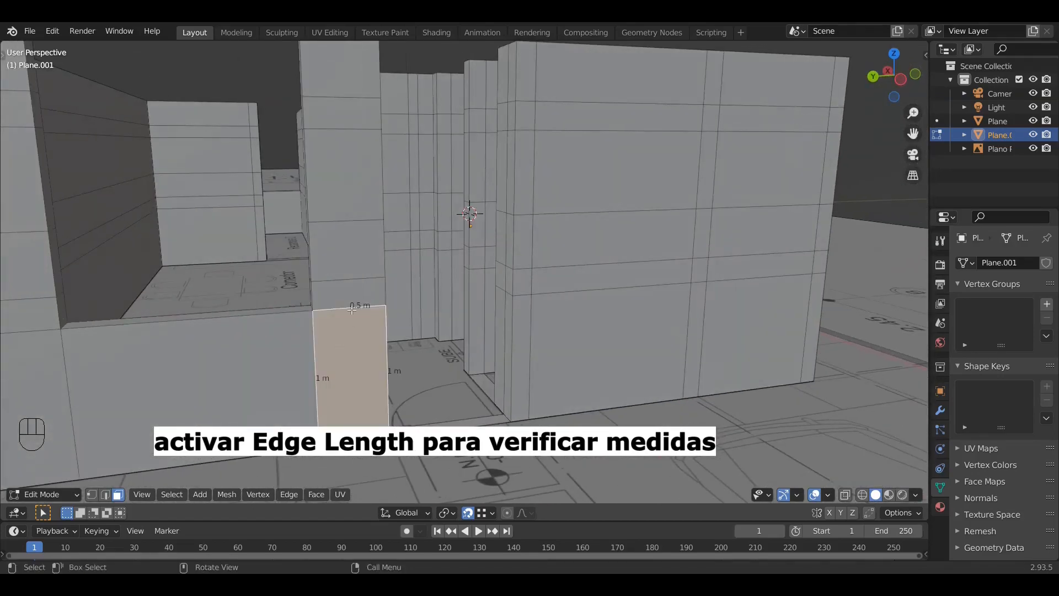
shift+click(350, 296)
shift+click(343, 255)
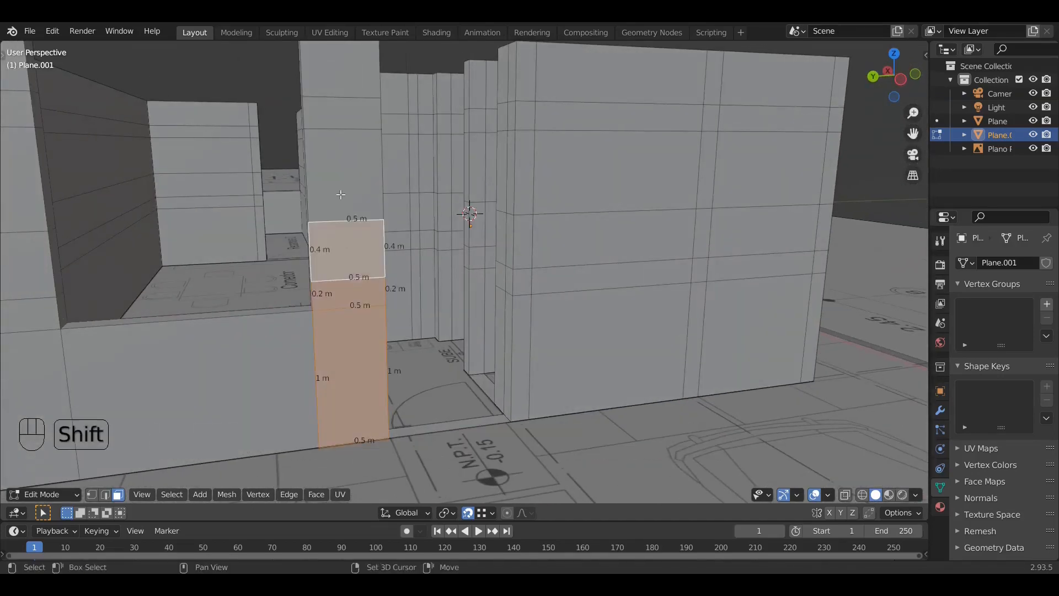
shift+click(341, 194)
shift+click(336, 114)
scroll(343, 167, down, 2)
middle_drag(343, 167, 354, 171)
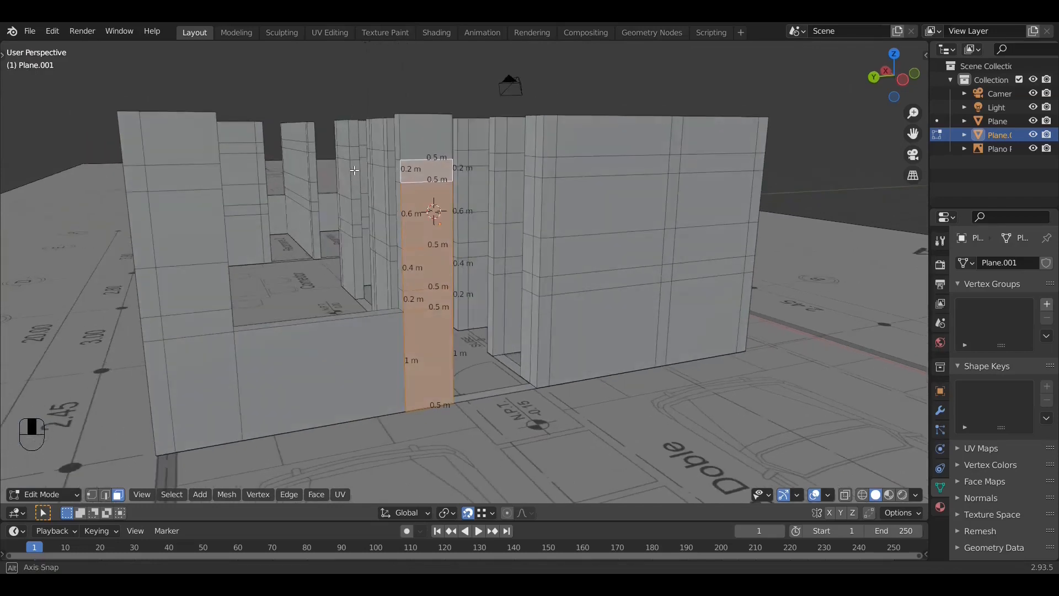
shift+click(401, 131)
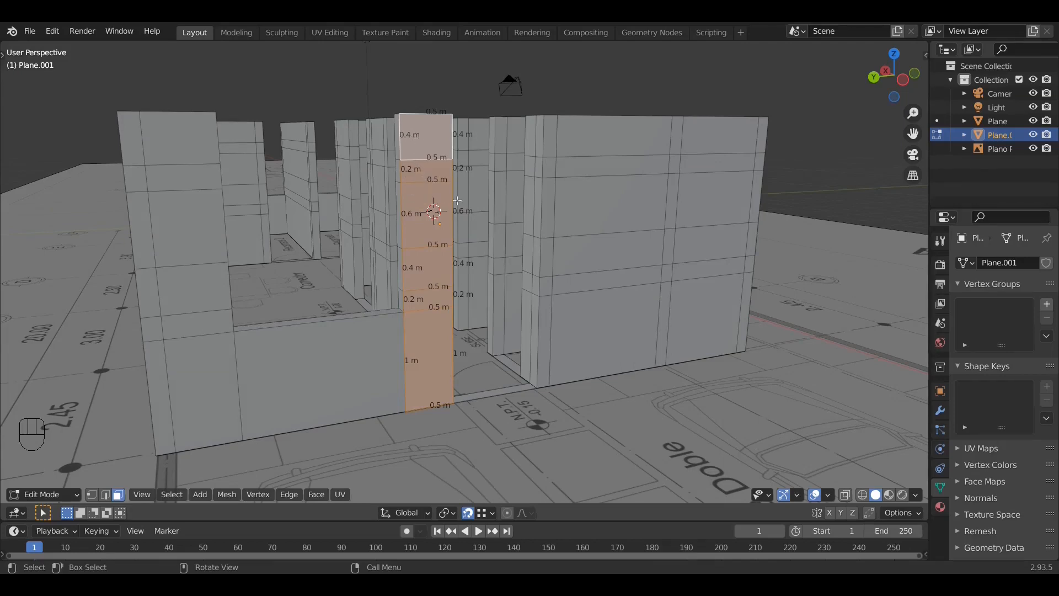
Step: Turn off the Edge Length overlay and clear the face selection
click(831, 496)
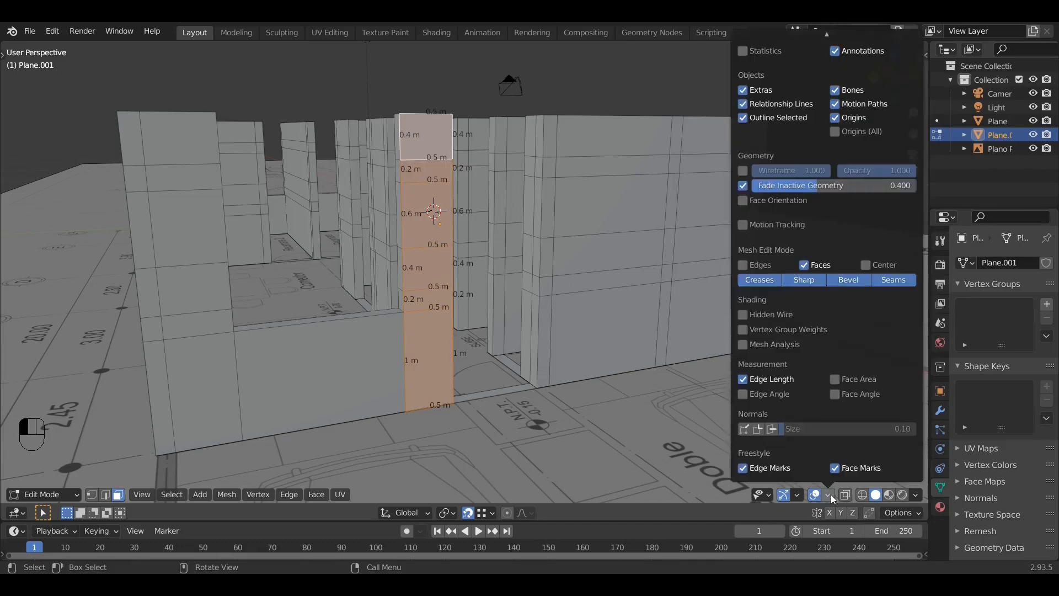
click(744, 380)
middle_drag(436, 243, 465, 243)
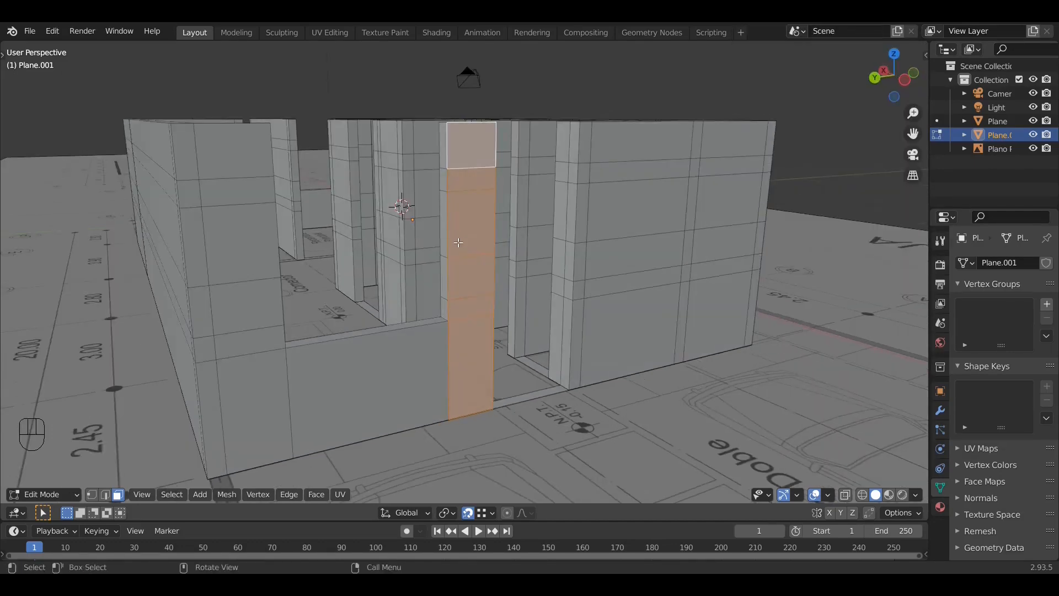
scroll(455, 226, up, 2)
key(a)
key(a)
key(a)
Step: Extrude the upper side faces of the front pier across the main entrance to the adjoining wall, forming its lintel and the wall above
middle_drag(417, 199, 471, 320)
scroll(409, 220, down, 4)
middle_drag(717, 252, 657, 256)
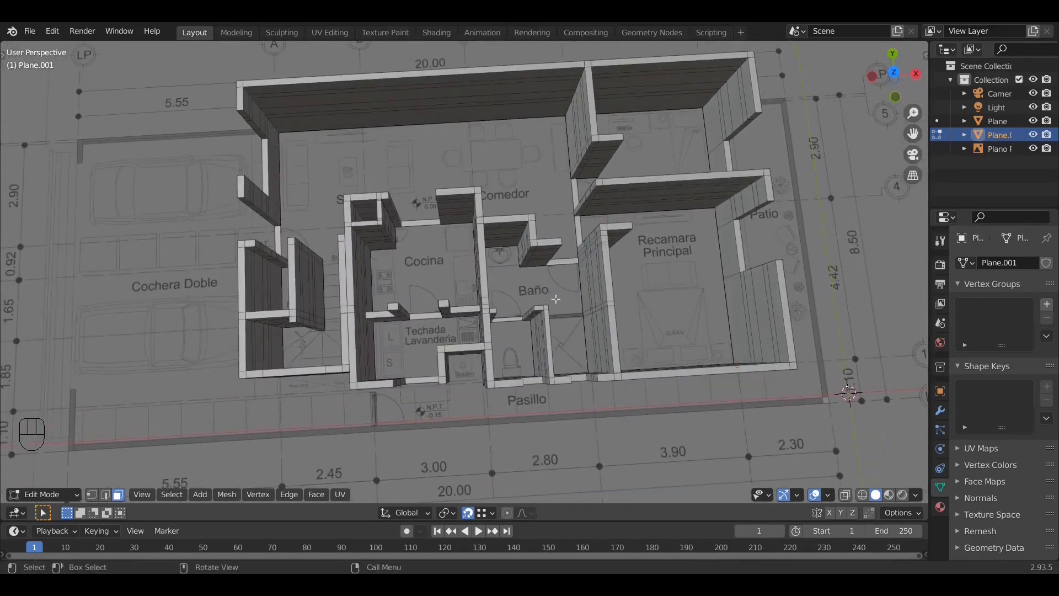
middle_drag(556, 299, 569, 238)
scroll(612, 271, up, 1)
scroll(337, 297, up, 2)
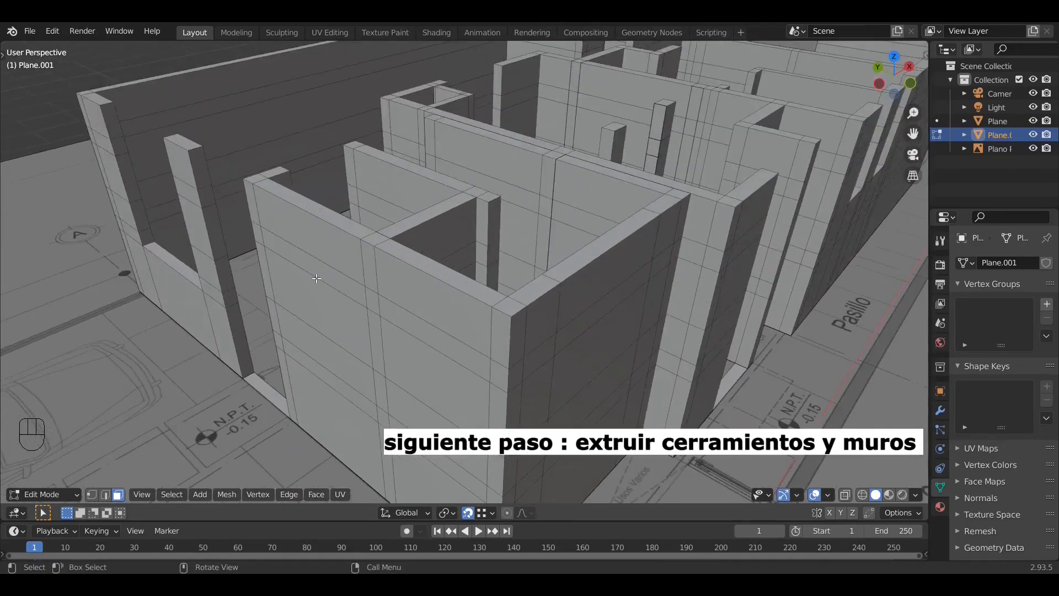
shift+middle_drag(316, 278, 443, 253)
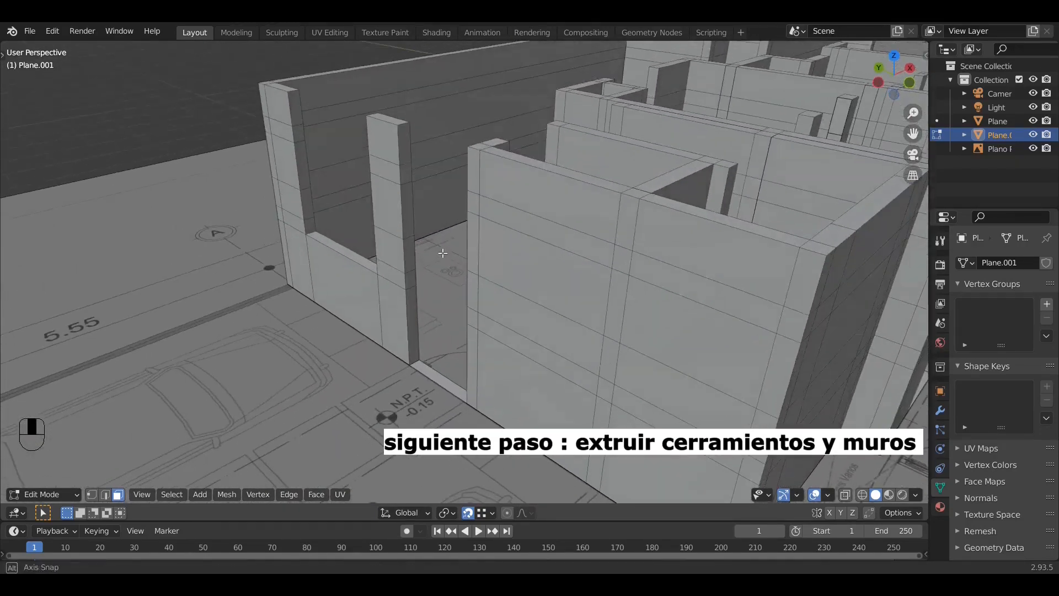
shift+click(404, 148)
key(e)
click(463, 147)
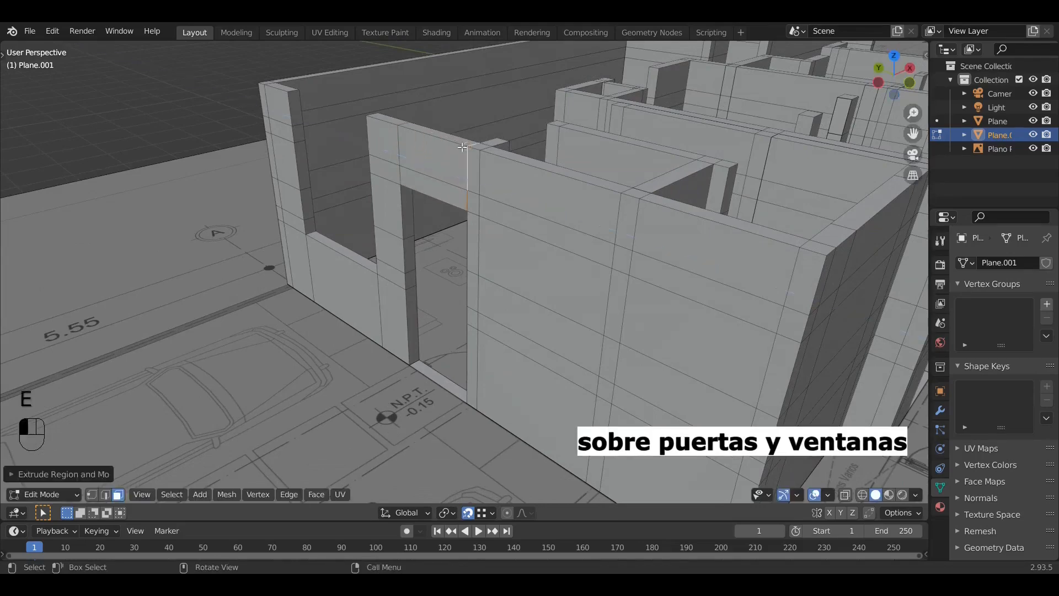
Step: Extrude the upper faces of the front pier 1.5 m across the living room window to the corner wall
middle_drag(463, 147, 578, 193)
click(600, 154)
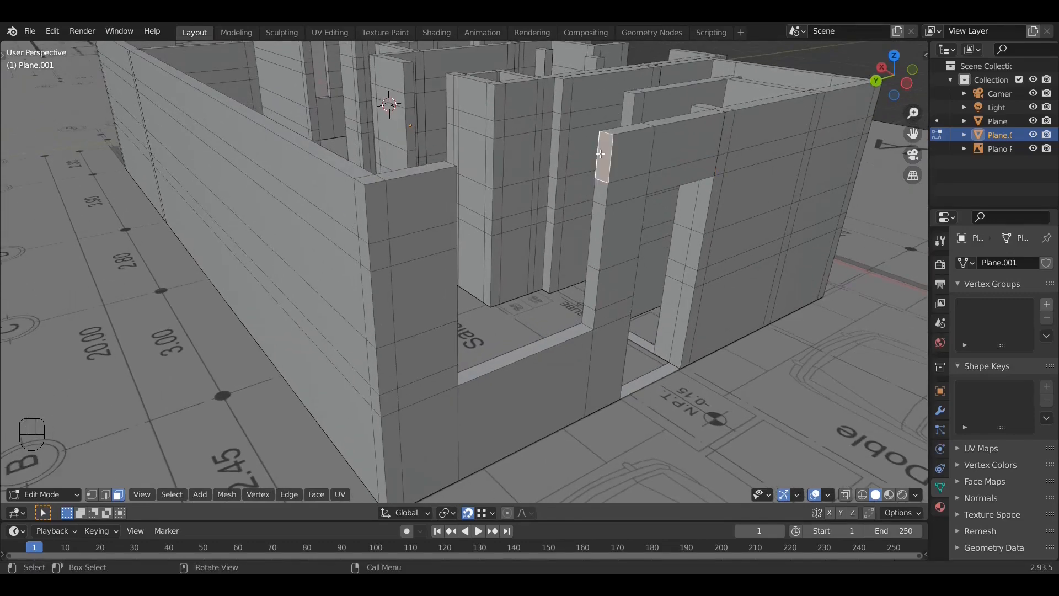
key(e)
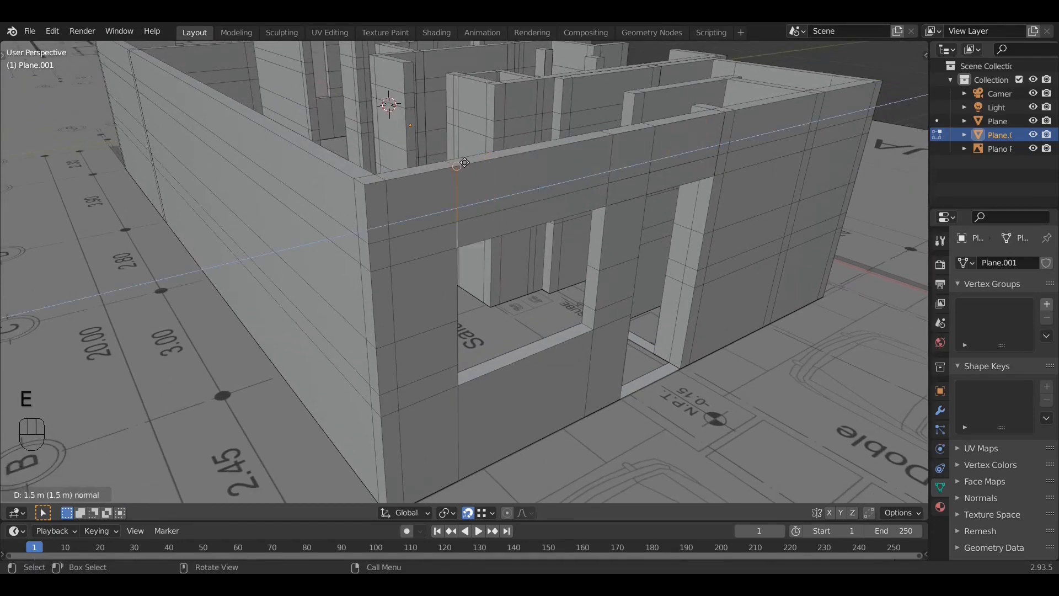
click(464, 162)
Step: Extrude the upper end faces of the short wall across the storage room doorway beside the stairs to the opposite wall
shift+middle_drag(535, 155, 488, 313)
middle_drag(503, 259, 611, 242)
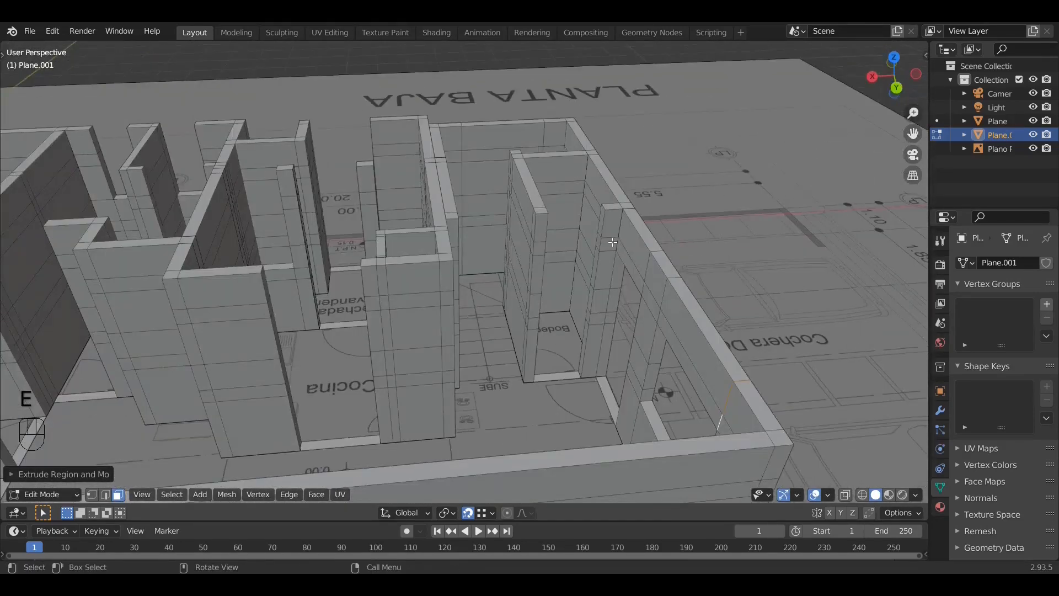
scroll(611, 241, up, 4)
click(727, 183)
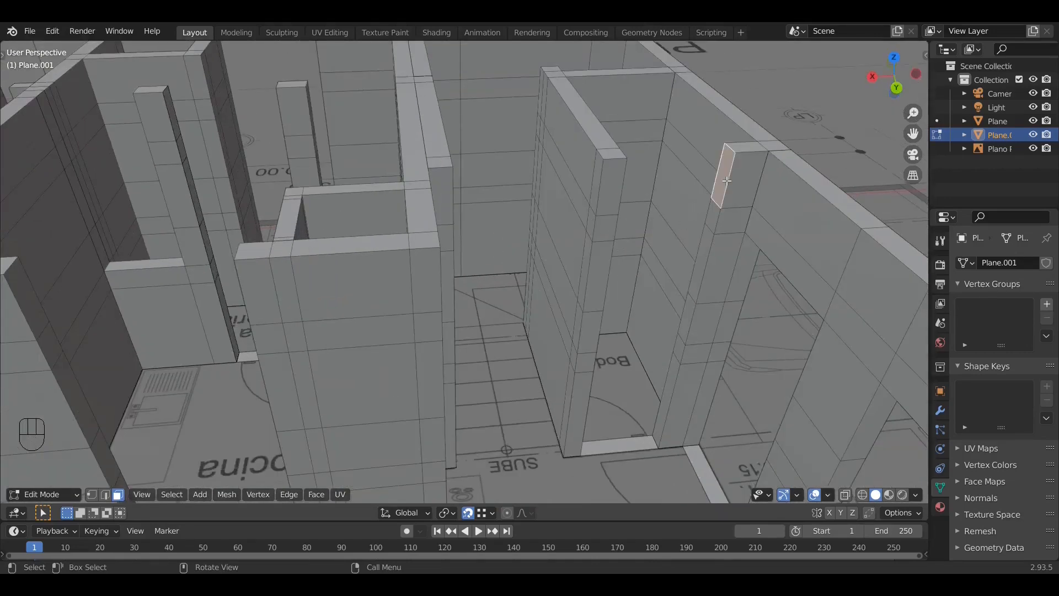
key(e)
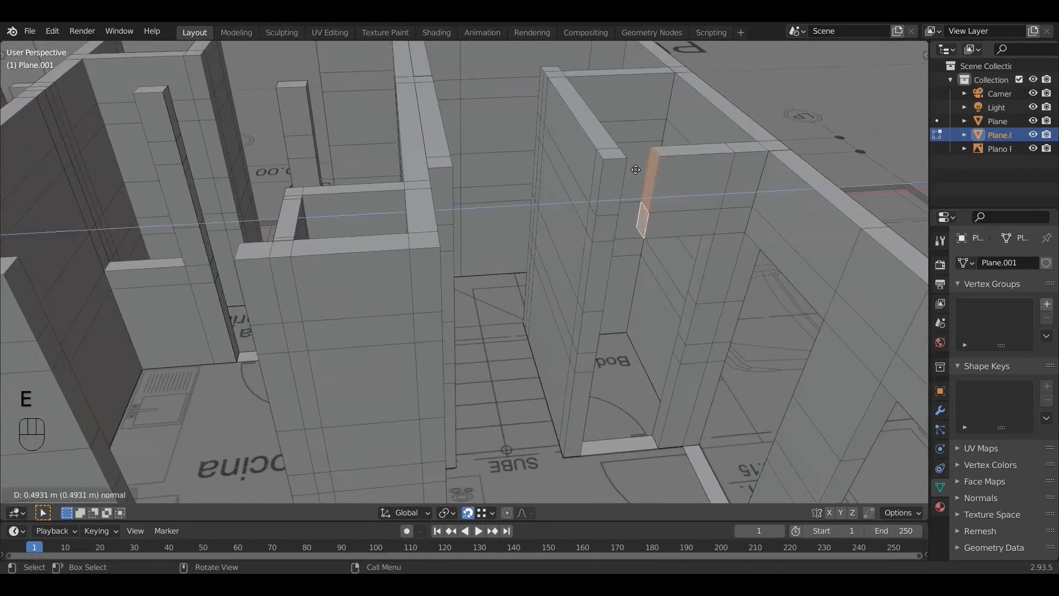
click(634, 166)
Step: Extrude the upper end faces of the kitchen's dining-side wall across the kitchen entrance to the opposite wall
shift+middle_drag(633, 165, 699, 146)
scroll(586, 192, down, 2)
shift+middle_drag(522, 203, 667, 190)
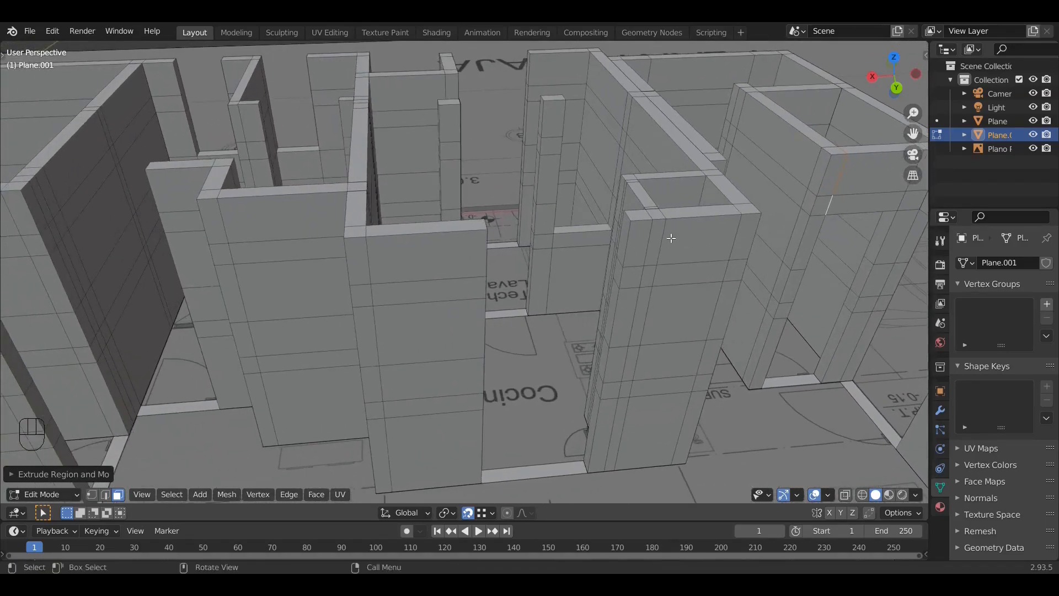
middle_drag(671, 239, 570, 211)
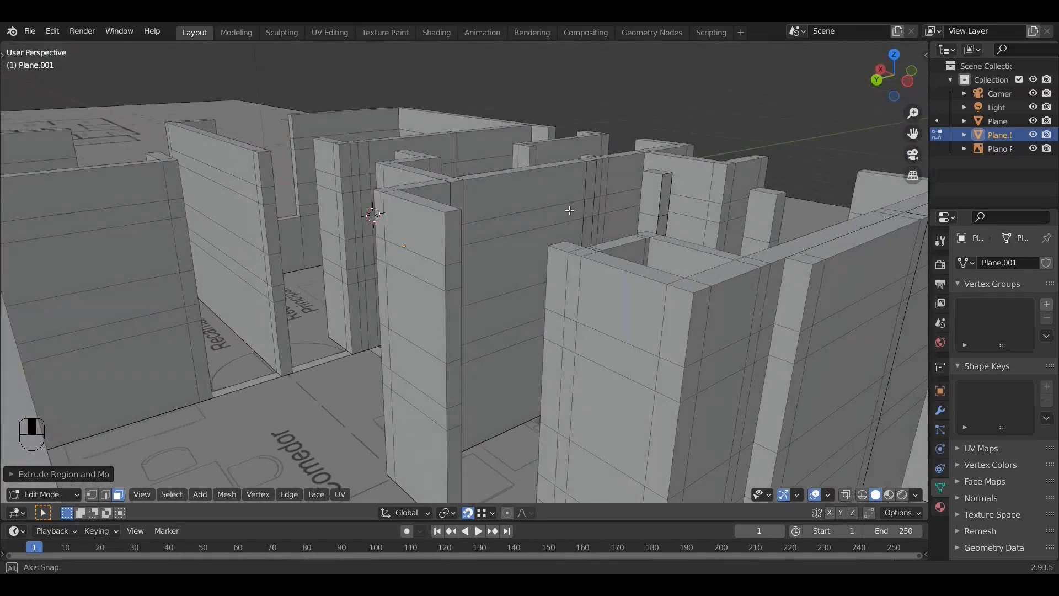
shift+click(454, 239)
key(e)
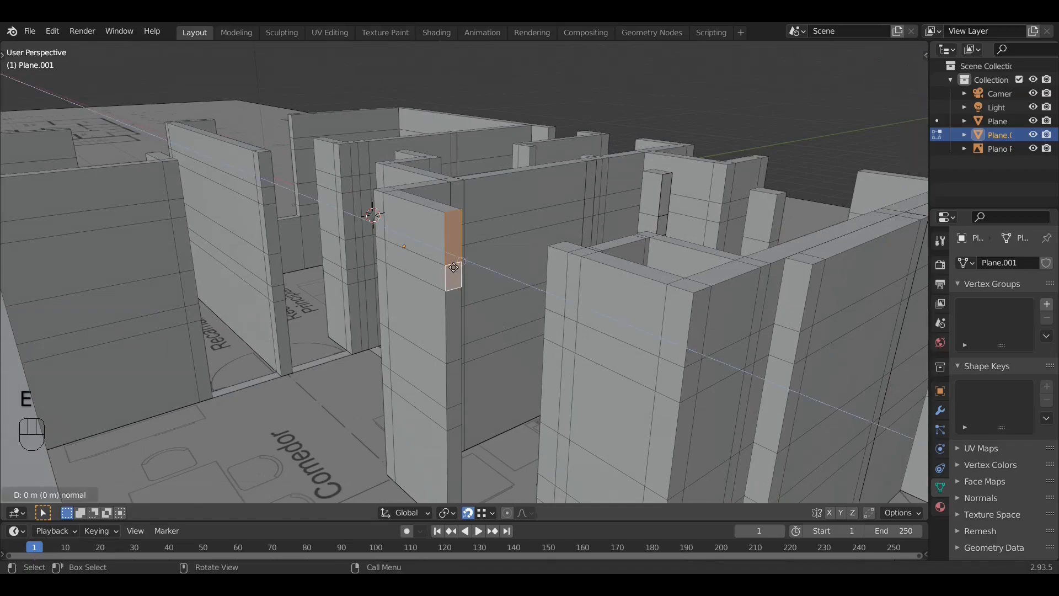
click(484, 265)
Step: Extrude the upper wall faces 0.7 m over the low sill between kitchen and laundry to reach the stair-side pier
middle_drag(484, 265, 498, 156)
shift+middle_drag(555, 298, 689, 226)
scroll(541, 193, up, 2)
shift+middle_drag(690, 174, 616, 244)
middle_drag(531, 216, 603, 191)
shift+middle_drag(447, 163, 722, 227)
scroll(623, 252, up, 3)
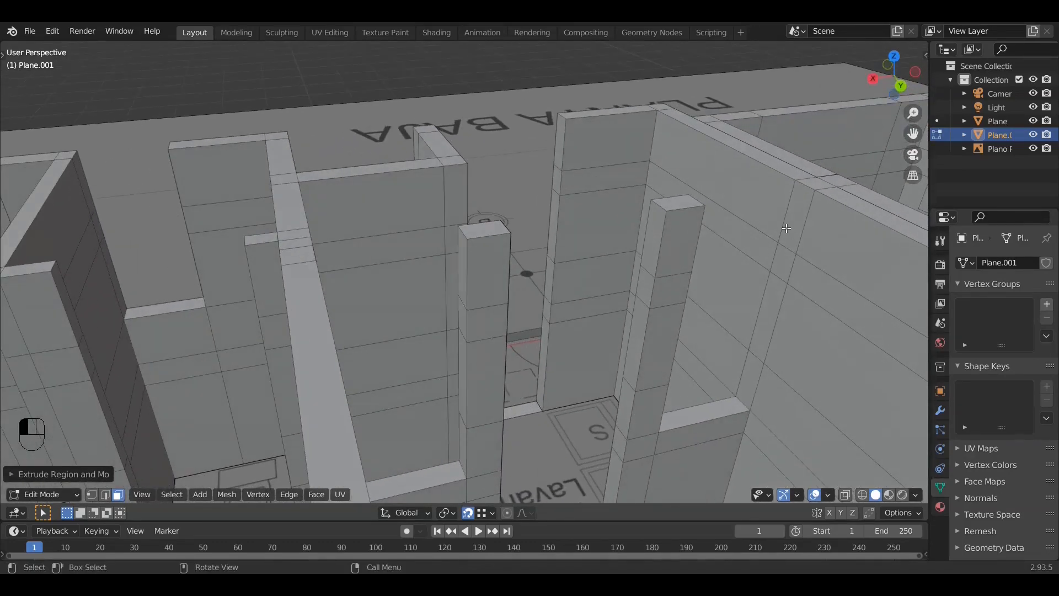
key(e)
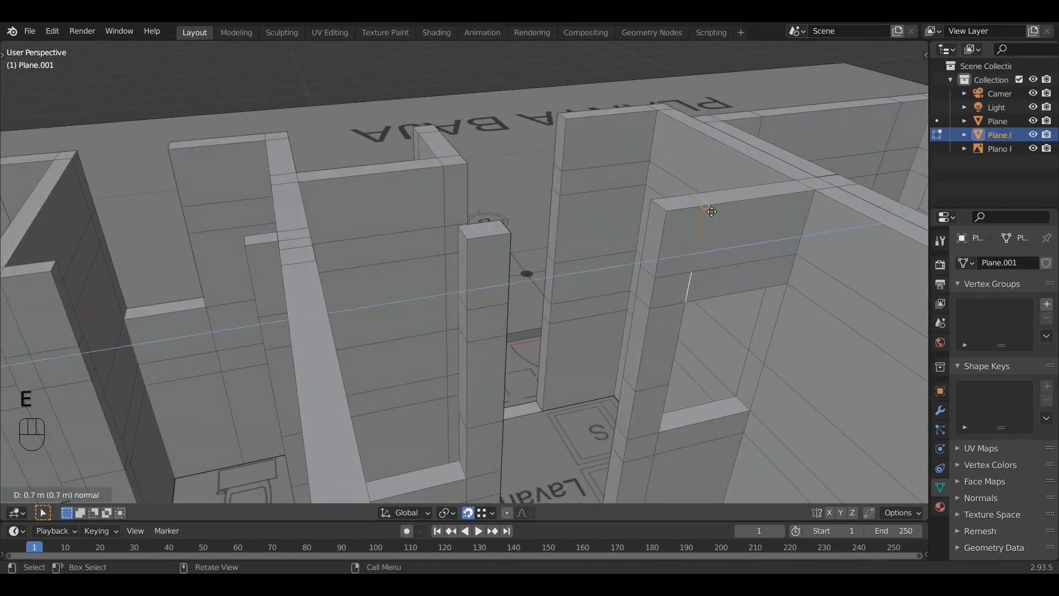
click(698, 247)
Step: Extrude the upper wall faces over the other kitchen–laundry sill, from the bathroom-side wall to the freestanding pier
middle_drag(698, 247, 667, 253)
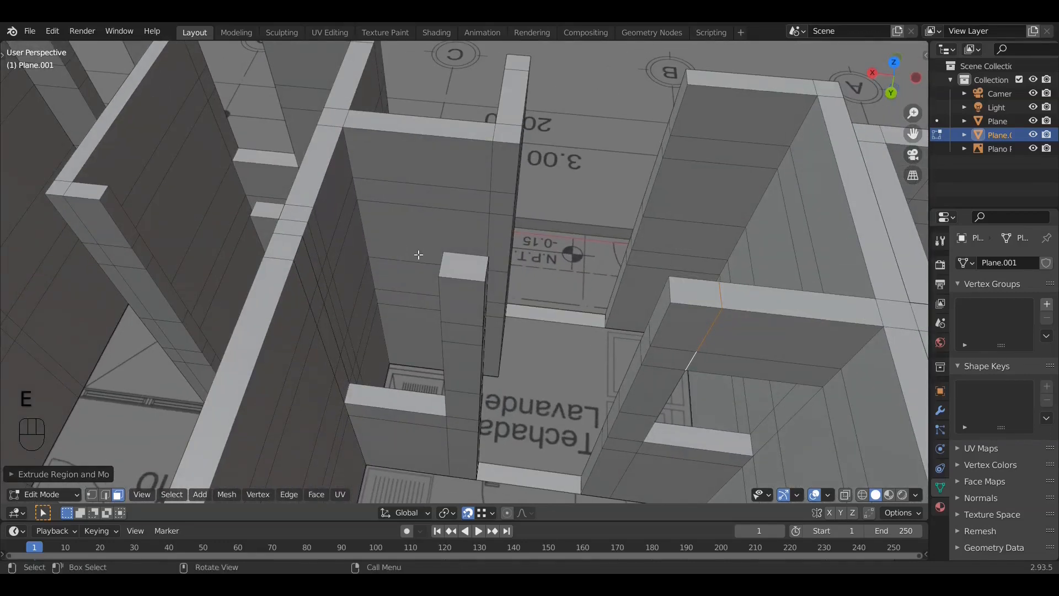
middle_drag(418, 255, 479, 167)
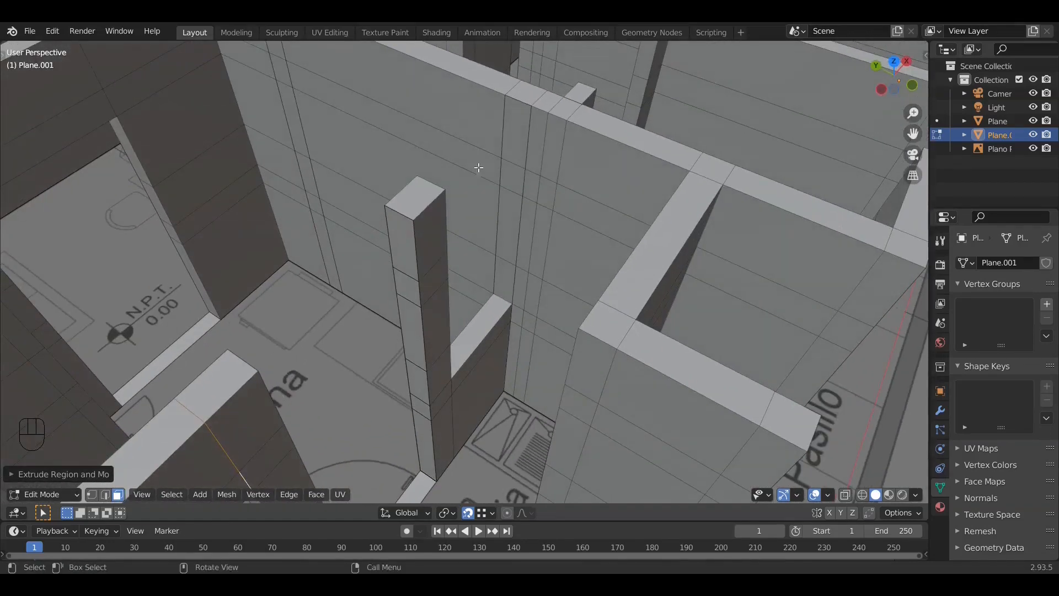
key(e)
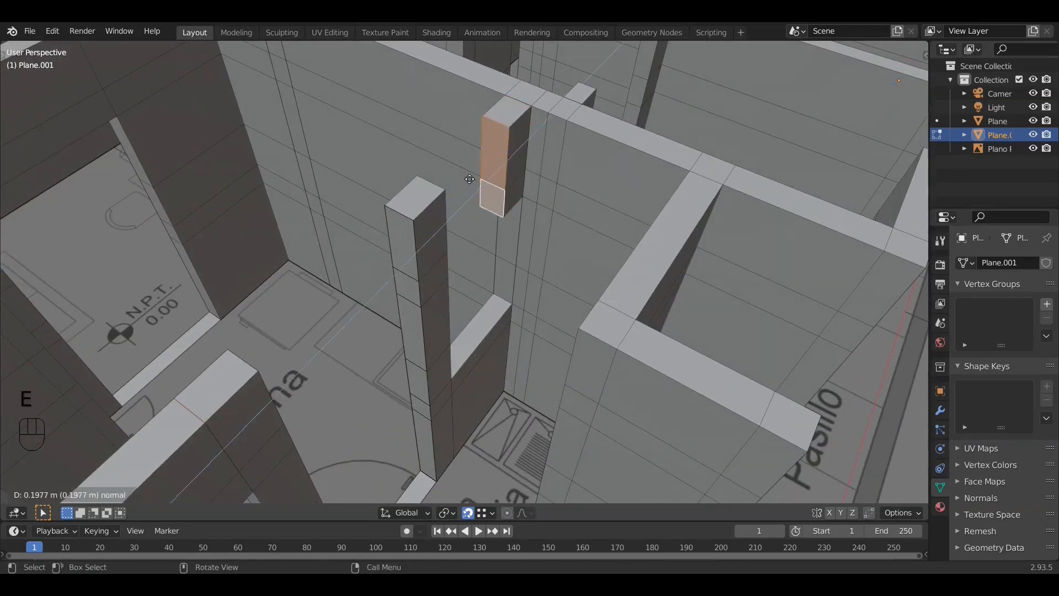
click(482, 219)
Step: Try to delete the upper end faces of the freestanding pier between kitchen and laundry, and undo the last deletion
shift+middle_drag(482, 219, 519, 241)
scroll(528, 137, down, 4)
shift+middle_drag(437, 152, 512, 242)
scroll(480, 245, up, 2)
middle_drag(481, 204, 490, 173)
click(492, 151)
shift+click(487, 172)
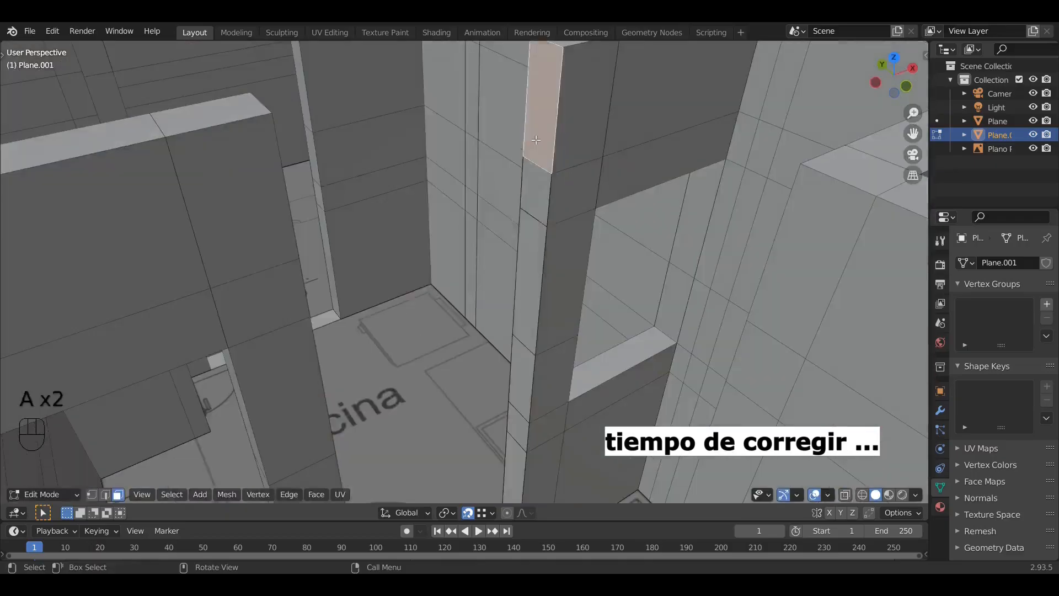
key(x)
key(x)
key(ctrl+z)
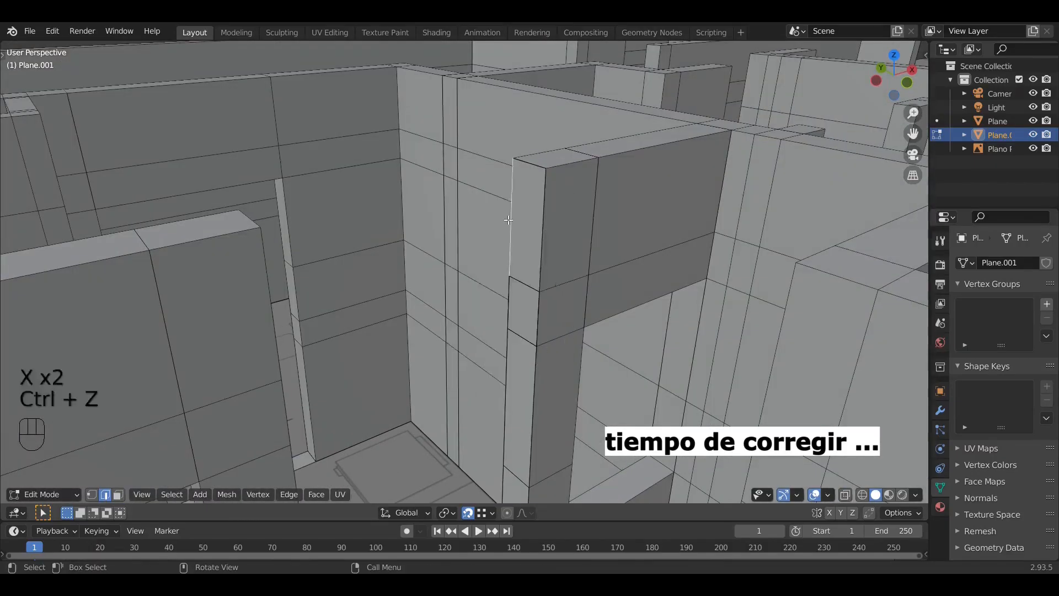
Step: Try to close the top of the kitchen–laundry pier by filling faces between its opposite vertical edges
shift+click(542, 226)
key(f)
key(e)
middle_drag(423, 225, 620, 211)
click(459, 369)
click(495, 182)
shift+click(462, 188)
key(f)
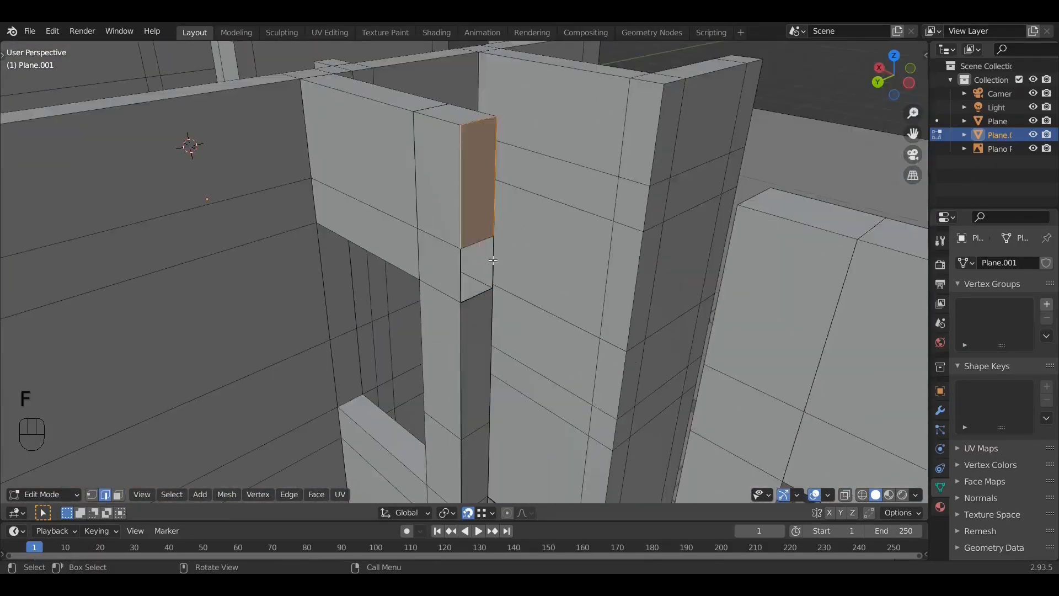
Step: Remove the faulty geometry at the top of the kitchen–laundry pier and rebuild it by extruding the adjoining lintel and upper wall faces
middle_drag(493, 260, 432, 272)
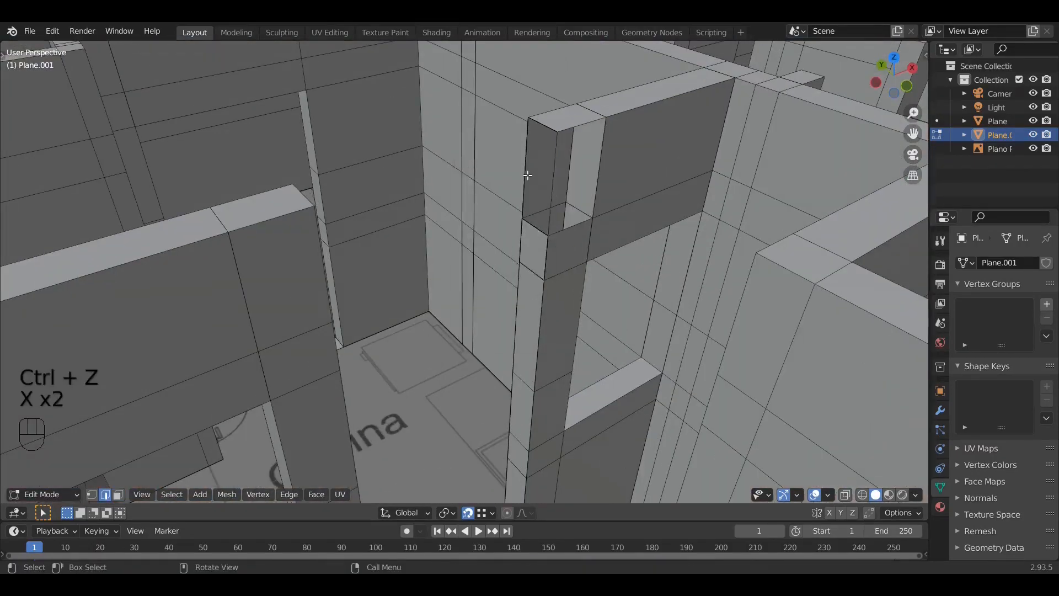
middle_drag(524, 184, 561, 176)
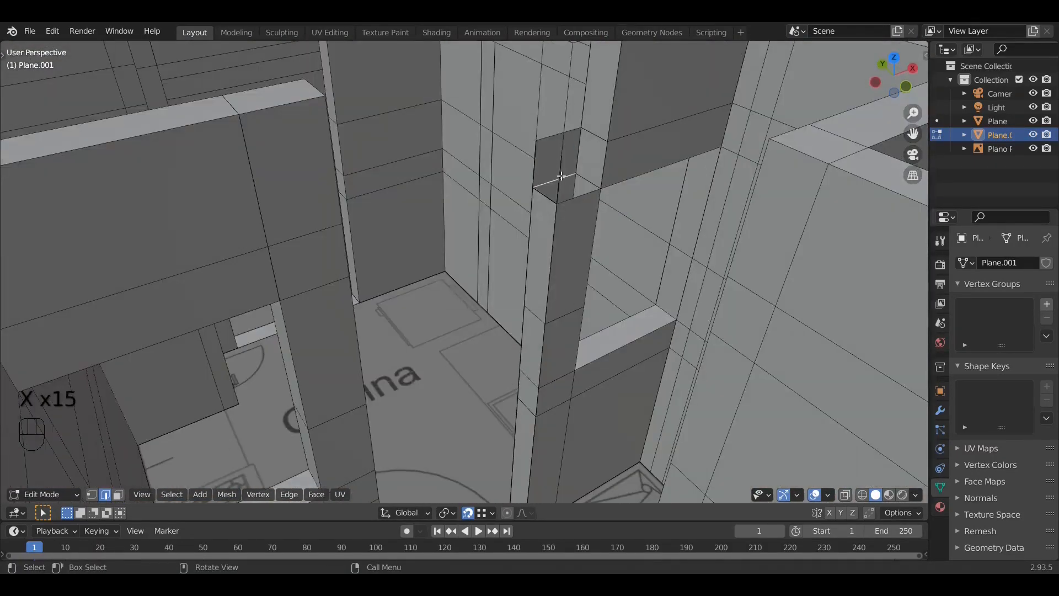
right_click(536, 263)
middle_drag(537, 262, 567, 232)
key(e)
key(e)
key(ctrl+z)
key(e)
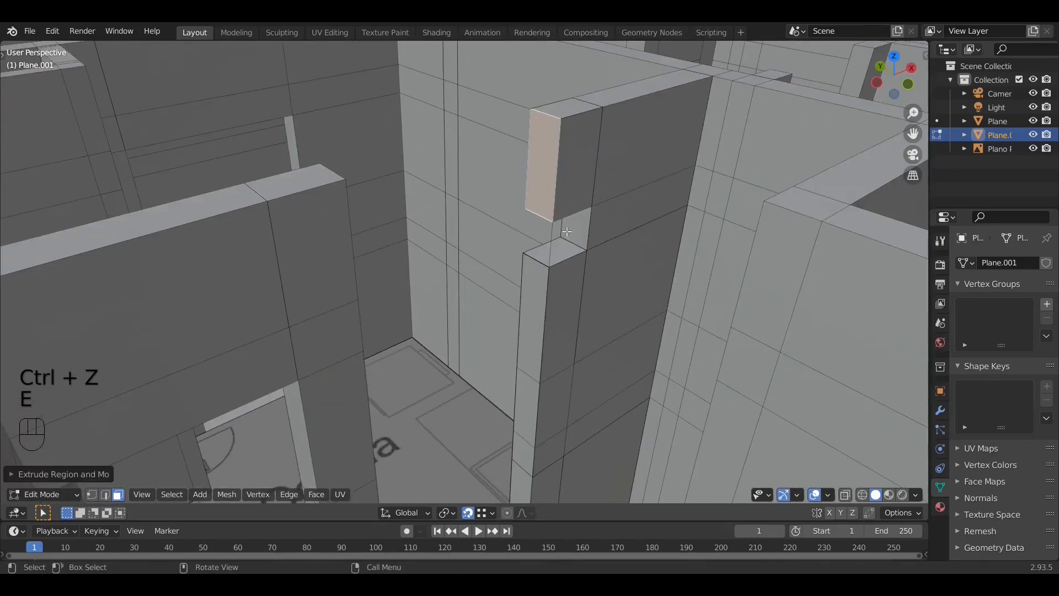
click(566, 245)
key(e)
click(586, 216)
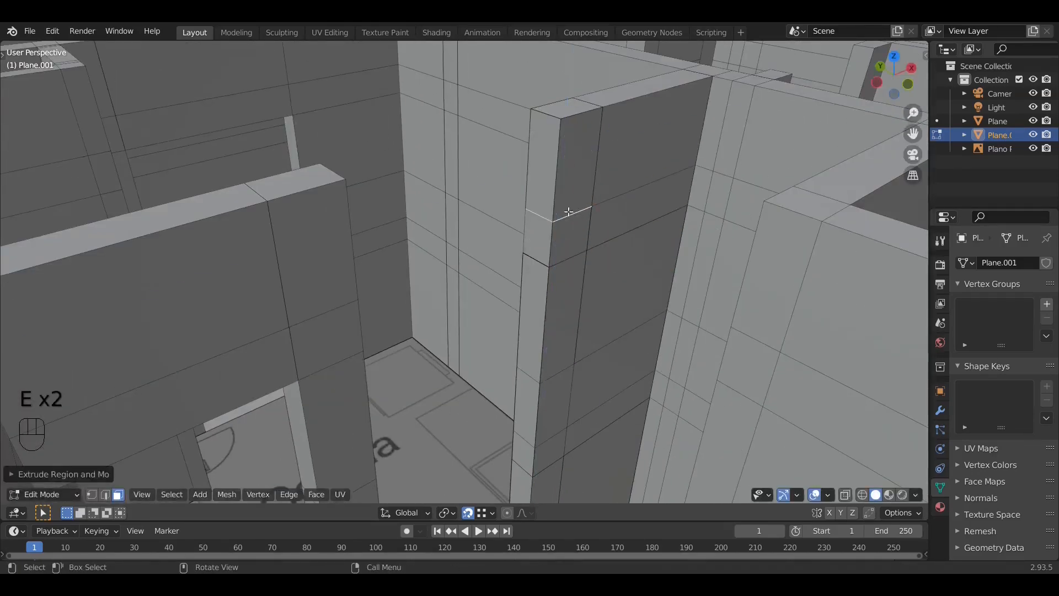
Step: Extrude the rebuilt pier's two upper end faces across the kitchen–laundry doorway to the opposite pier
shift+click(544, 195)
shift+click(542, 233)
key(e)
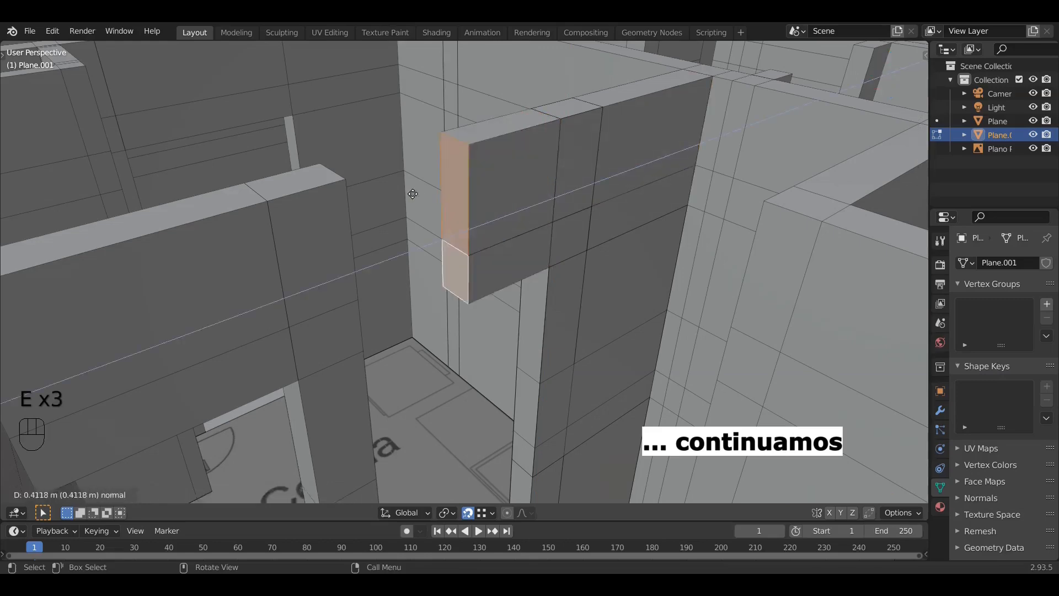
click(339, 182)
Step: Select the whole wall mesh and delete its loose geometry with the Delete Loose cleanup
scroll(339, 182, down, 5)
middle_drag(387, 232, 534, 276)
key(a)
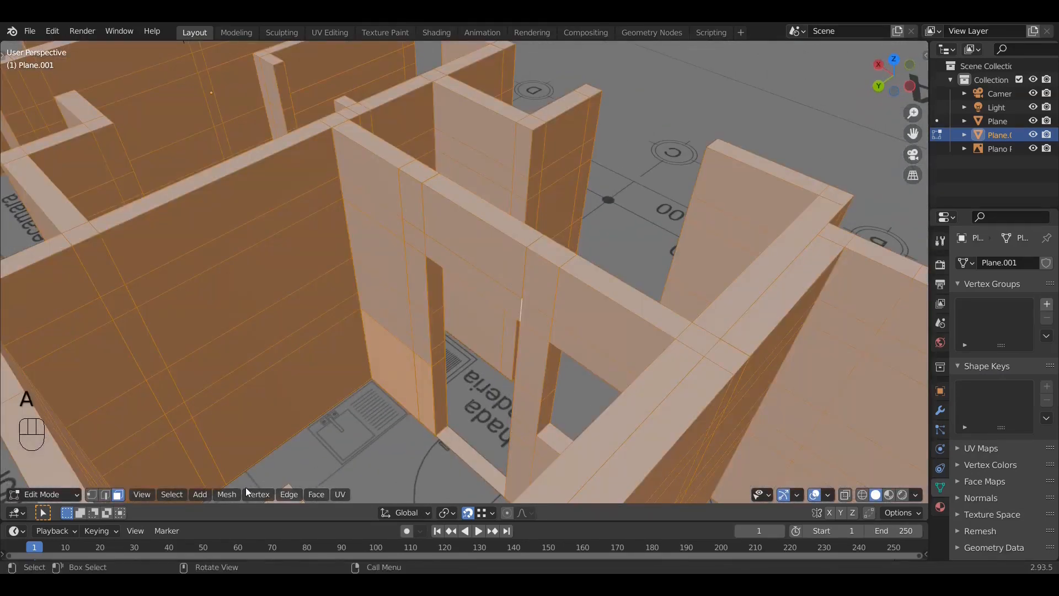
click(226, 495)
mouse_move(269, 201)
click(353, 196)
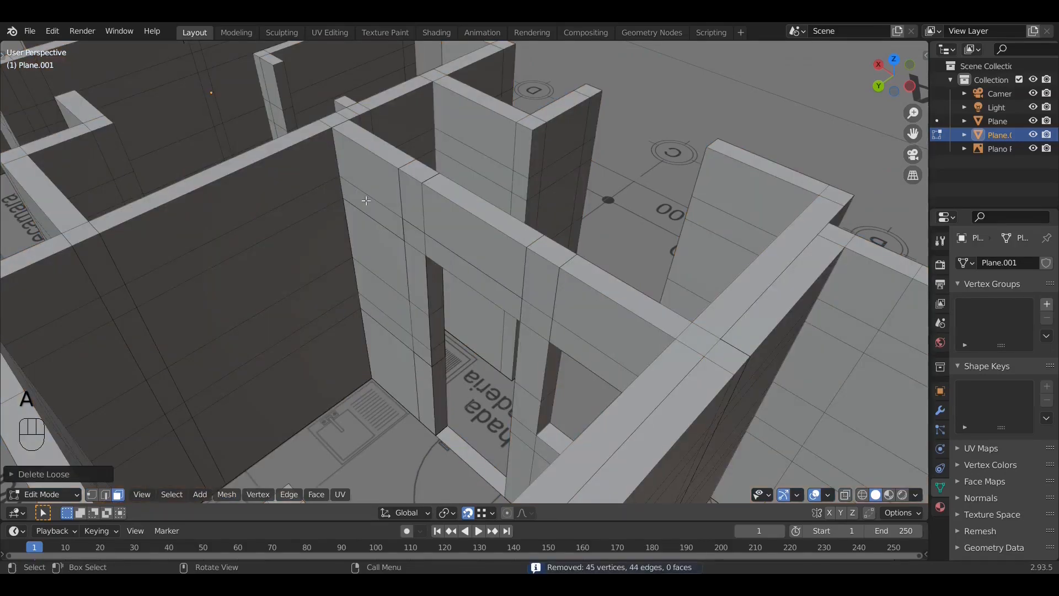
middle_drag(365, 200, 639, 342)
key(Tab)
key(Tab)
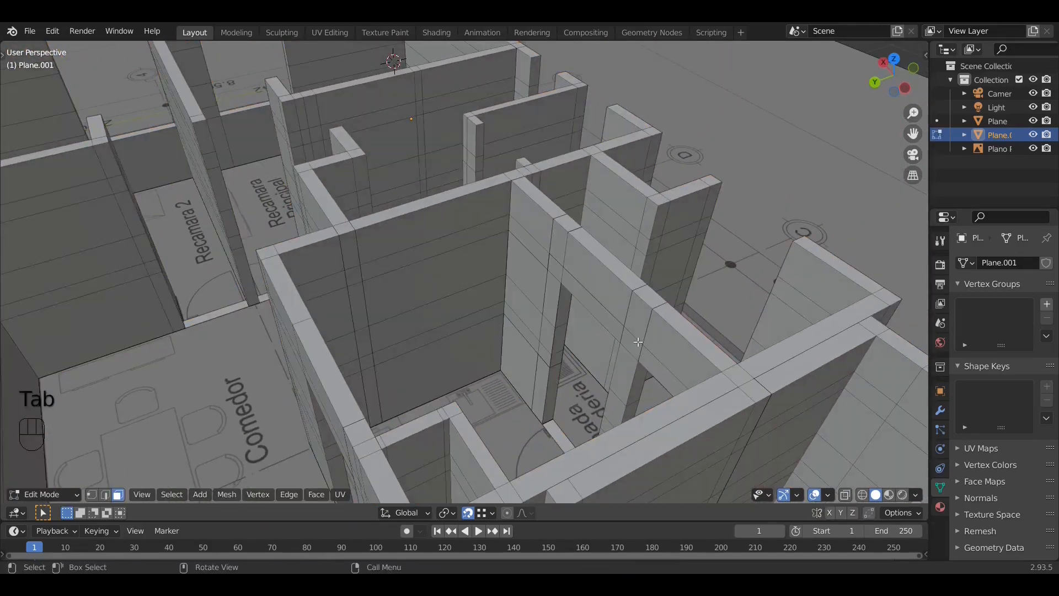
Step: Extrude the exterior wall's two upper end faces 0.55 m to close the wall above the window opening between axes B and C
shift+middle_drag(550, 319, 702, 319)
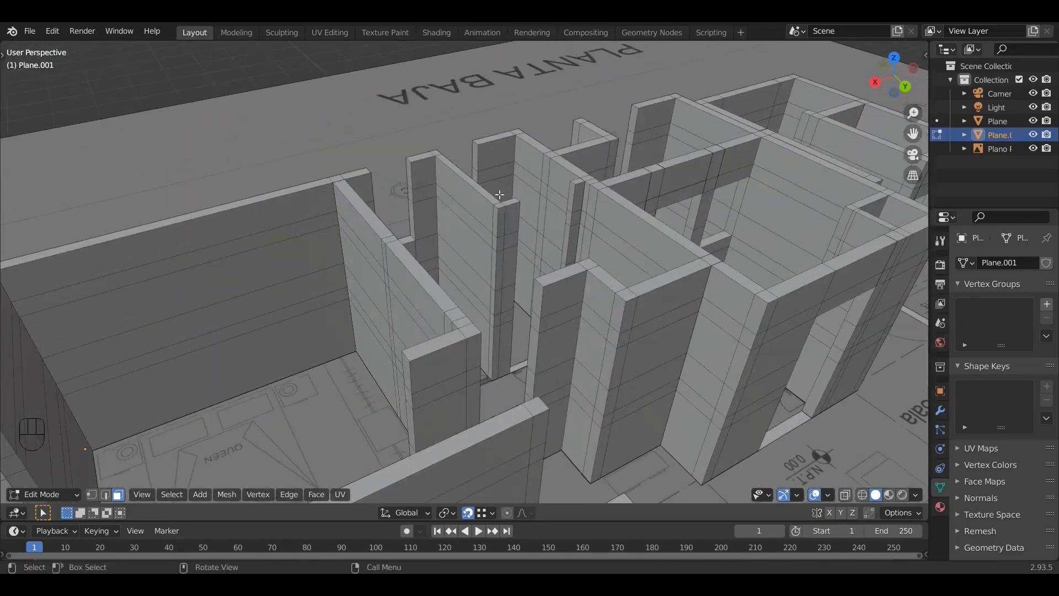
scroll(499, 195, up, 4)
shift+middle_drag(491, 154, 521, 423)
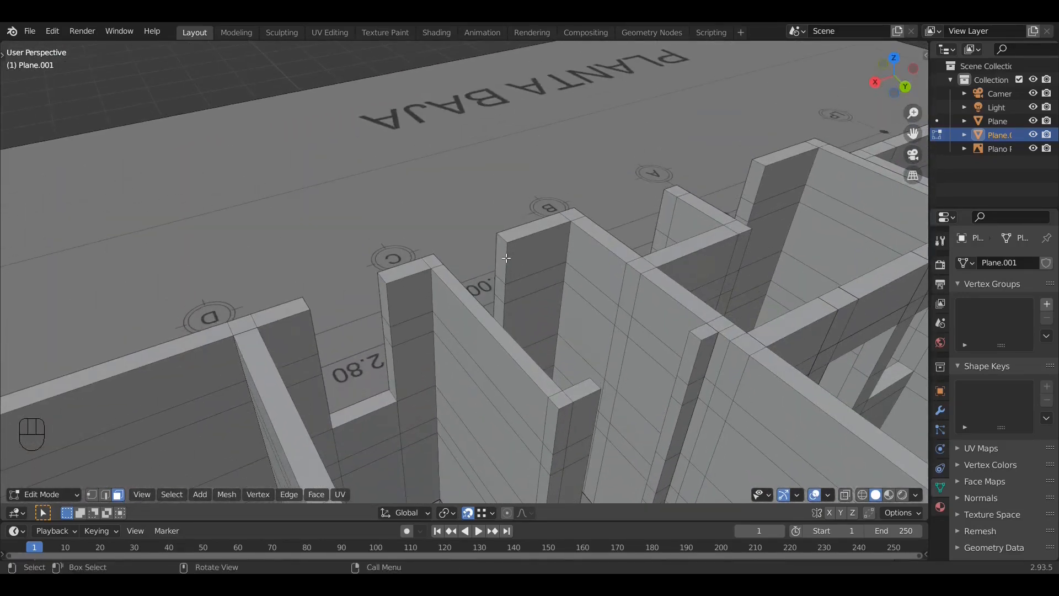
key(e)
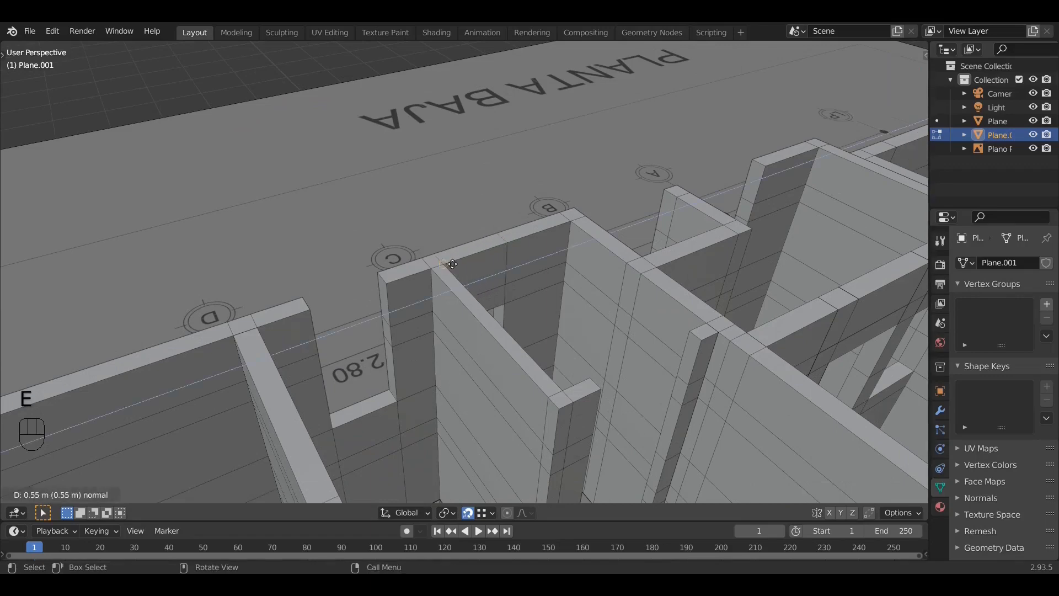
click(433, 269)
Step: Extrude the pier's two upper end faces 0.55 m to close the exterior wall above the window between axes C and D
shift+middle_drag(401, 288, 489, 275)
scroll(490, 276, up, 2)
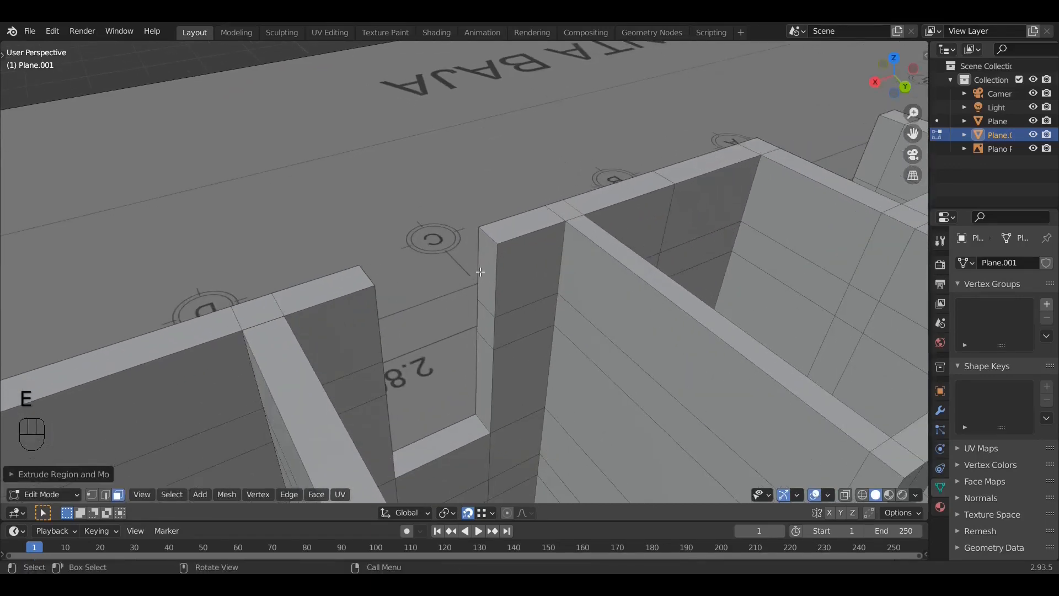
shift+click(481, 317)
key(e)
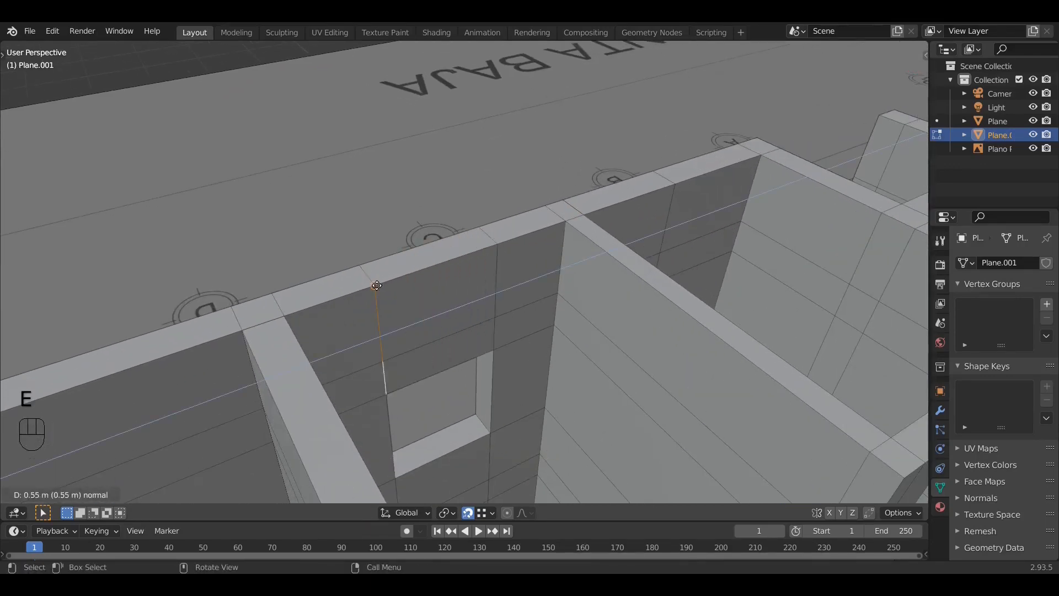
click(385, 288)
scroll(525, 333, down, 2)
shift+middle_drag(525, 333, 395, 268)
scroll(595, 260, up, 2)
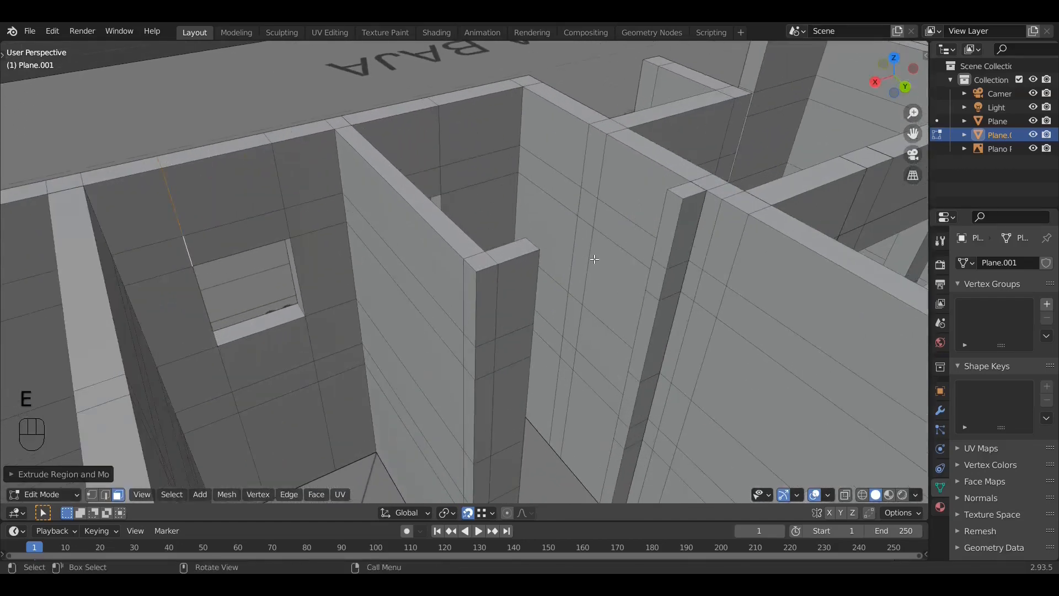
click(664, 254)
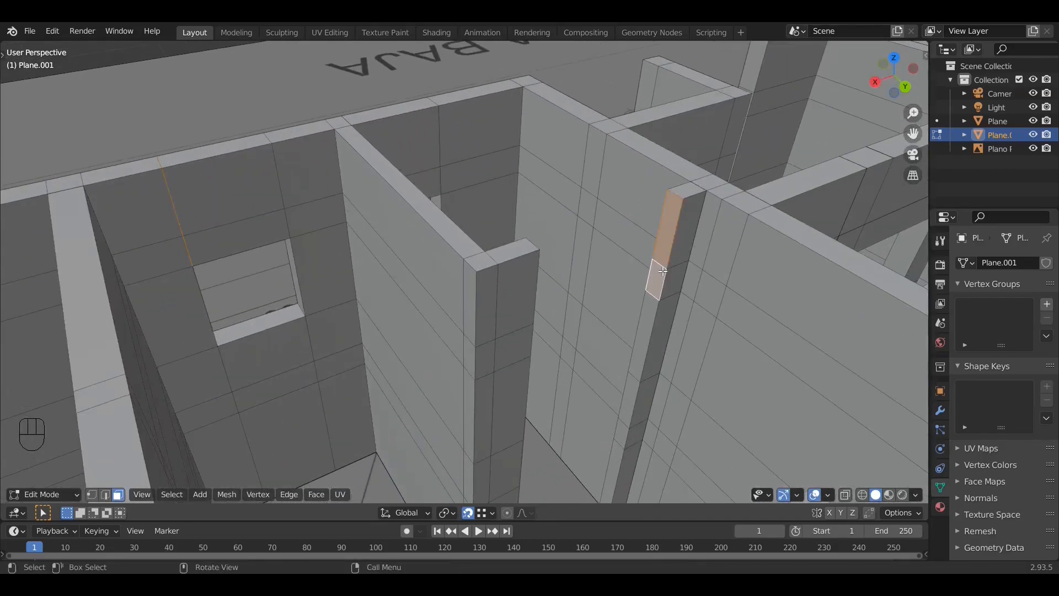
key(e)
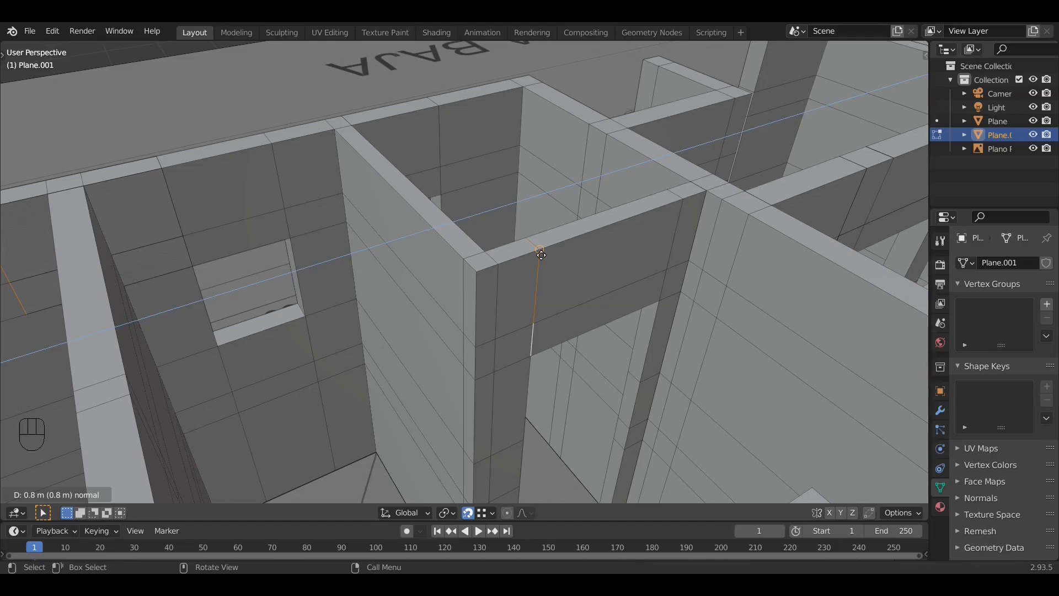
key(Escape)
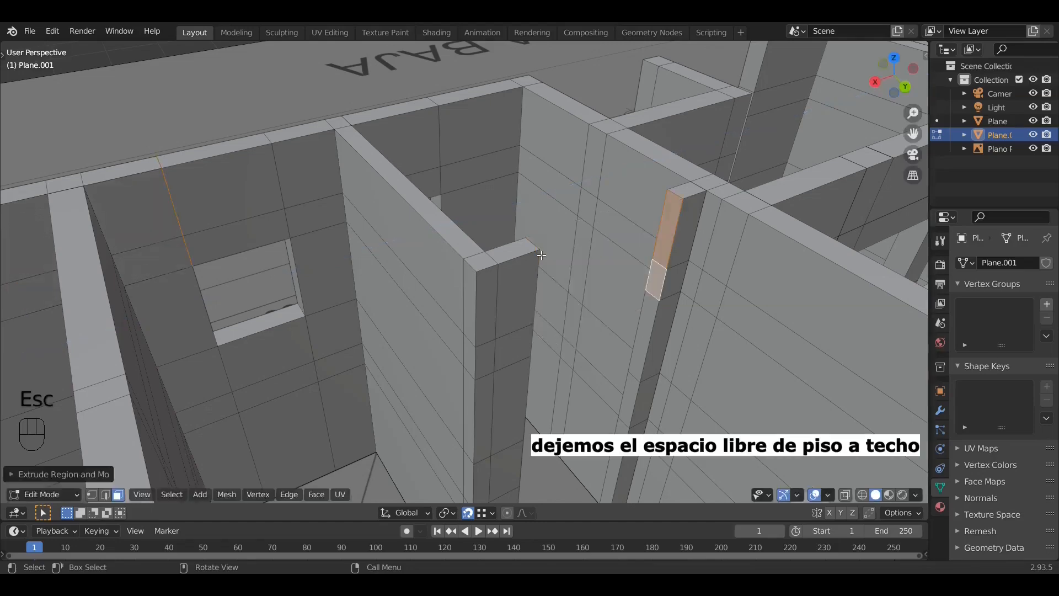
Step: Extrude the two upper end faces of the bathroom entrance pier across the doorway to the opposite wall
scroll(547, 287, down, 1)
shift+middle_drag(547, 296, 691, 265)
middle_drag(641, 238, 719, 258)
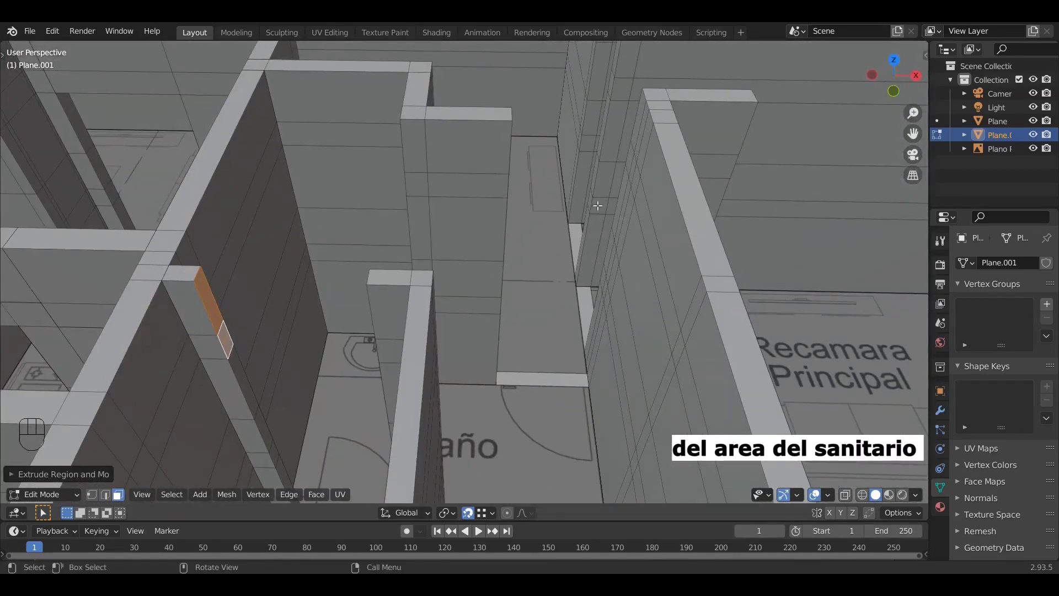
mouse_move(596, 205)
middle_down()
mouse_move(559, 199)
mouse_move(581, 200)
middle_up()
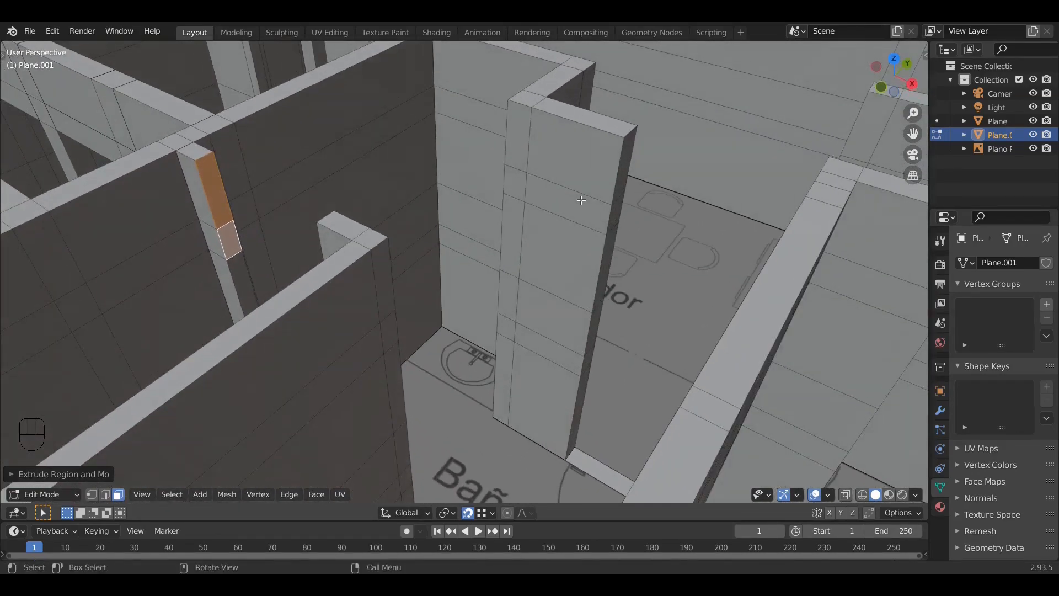
click(616, 174)
click(622, 197)
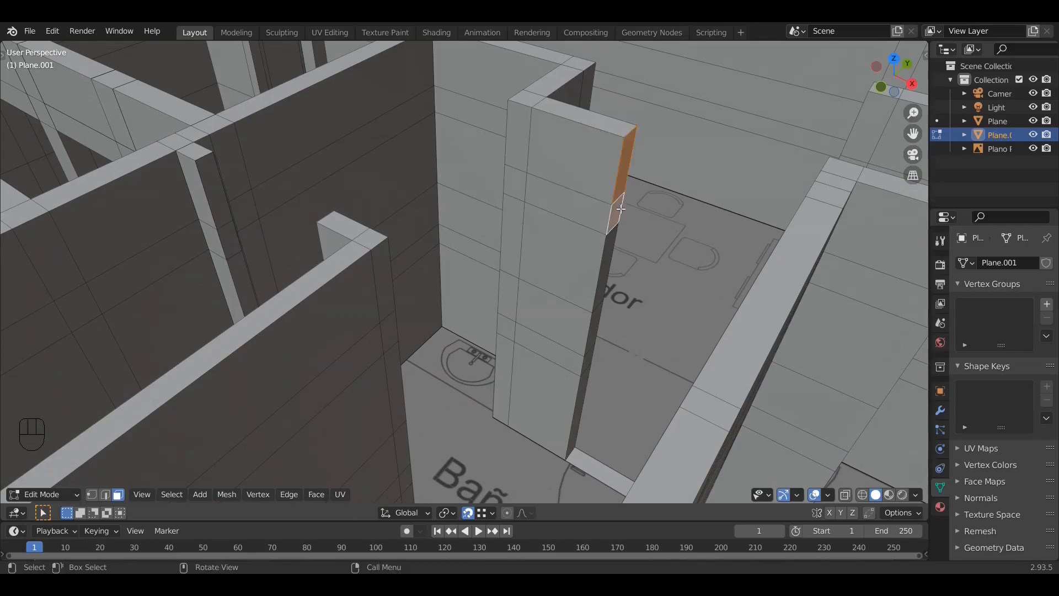
key(e)
click(800, 193)
Step: Extrude the corner pier's two upper side faces across the Recamara Principal doorway to the wall dividing the bedrooms
middle_drag(800, 194, 617, 251)
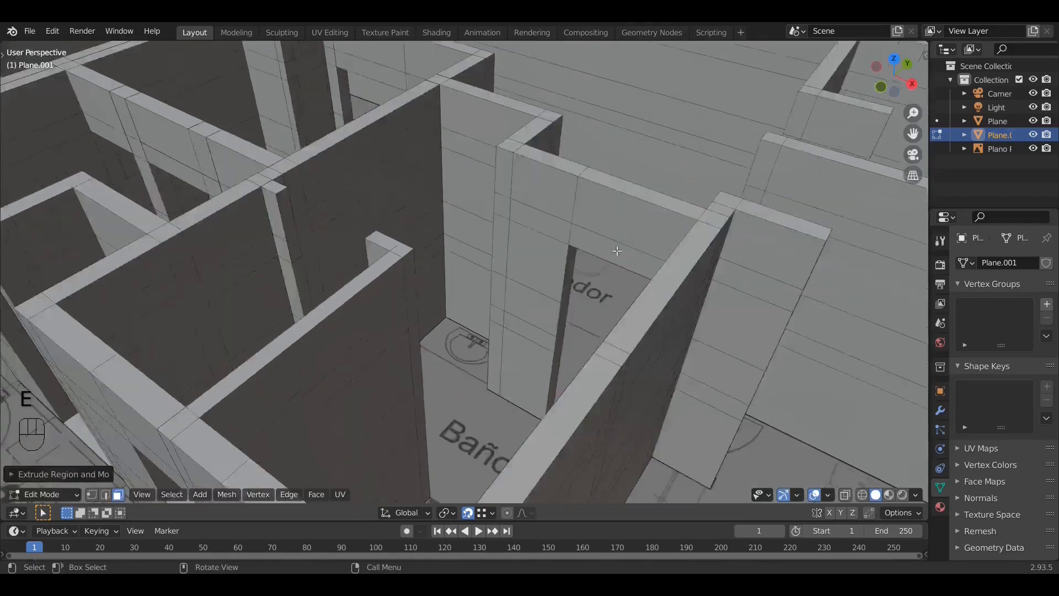
scroll(610, 255, down, 3)
shift+middle_drag(543, 260, 578, 316)
middle_drag(525, 283, 558, 296)
shift+middle_drag(674, 279, 358, 326)
middle_drag(357, 260, 615, 175)
scroll(560, 247, up, 3)
middle_drag(561, 247, 657, 249)
shift+click(732, 216)
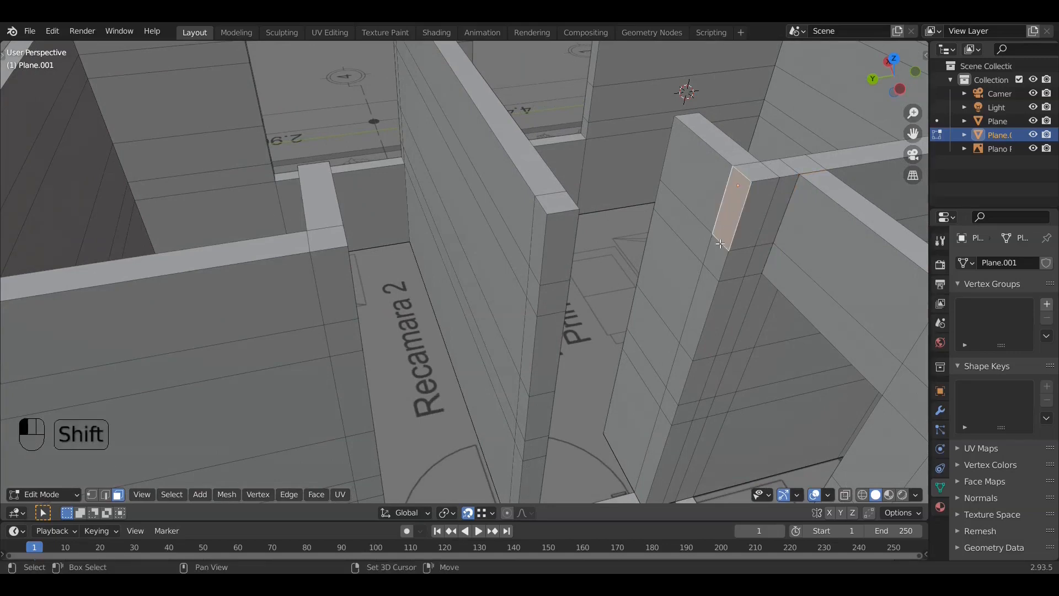
key(e)
click(586, 212)
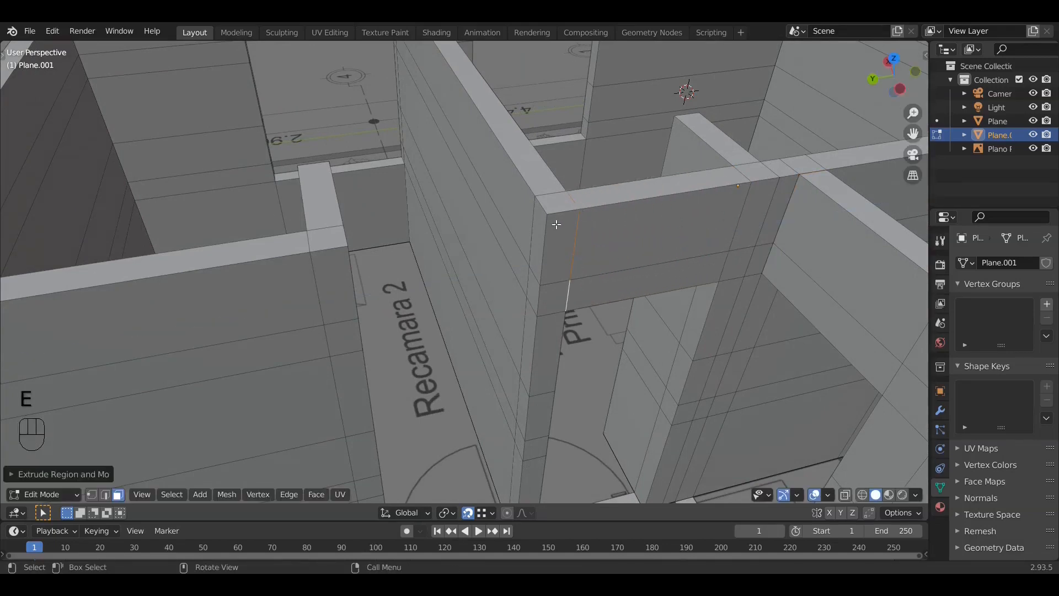
Step: Extrude the dividing wall's two upper side faces across the Recamara 2 doorway to the opposite wall end
shift+click(543, 229)
key(e)
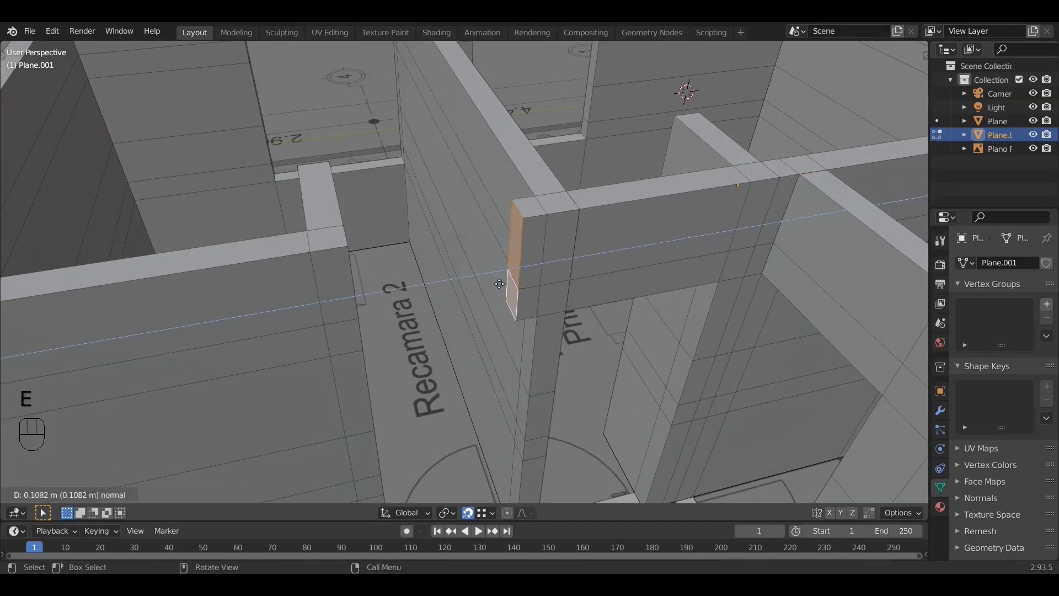
click(345, 247)
scroll(427, 254, down, 3)
Step: Extrude the patio wall's two upper end faces to close the wall above the Recamara Principal window
shift+middle_drag(427, 221, 483, 339)
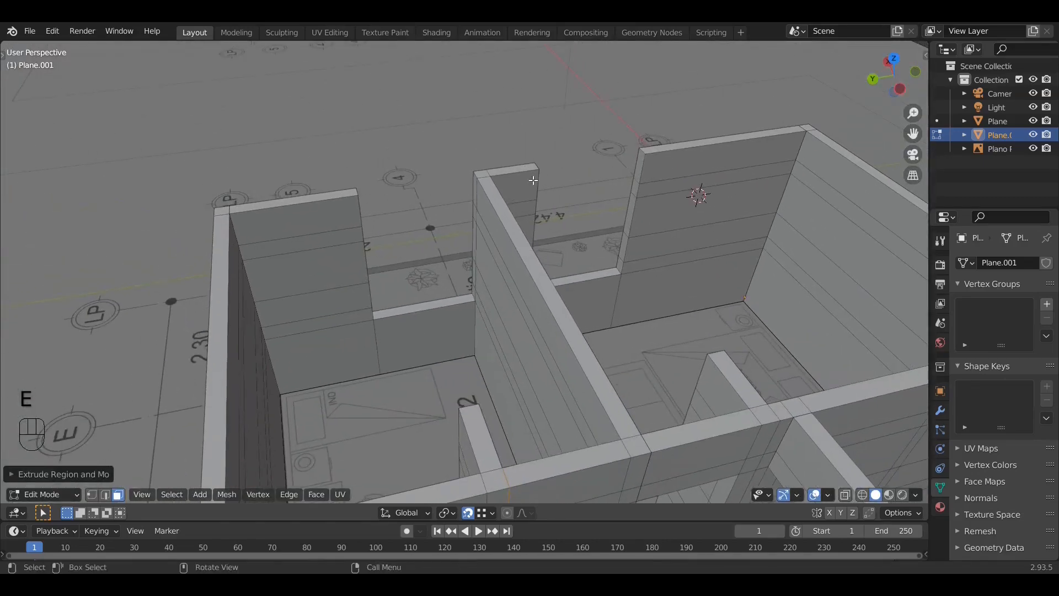
scroll(634, 150, up, 3)
shift+middle_drag(703, 137, 655, 227)
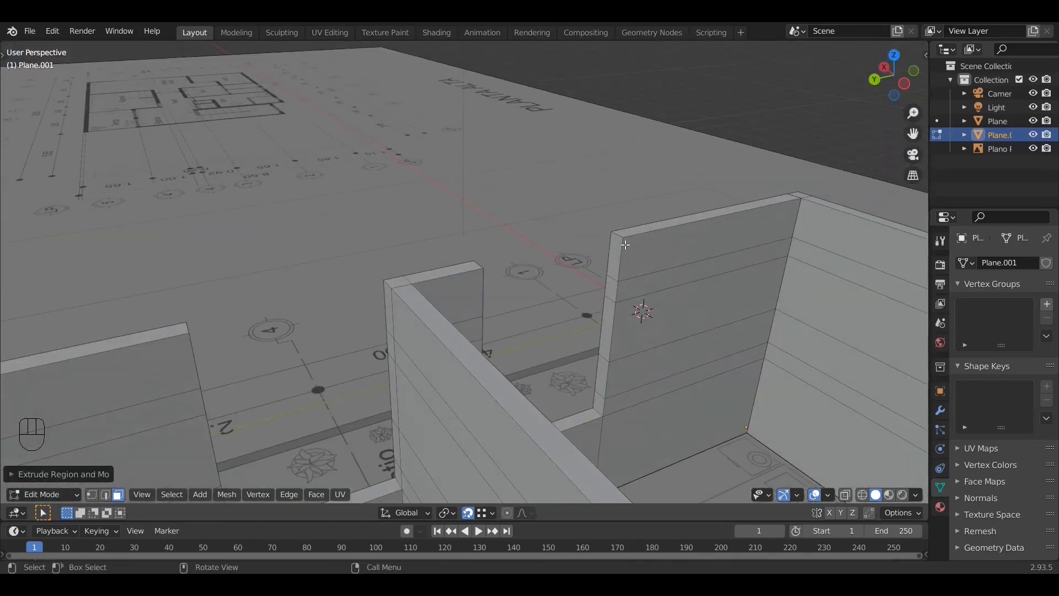
key(e)
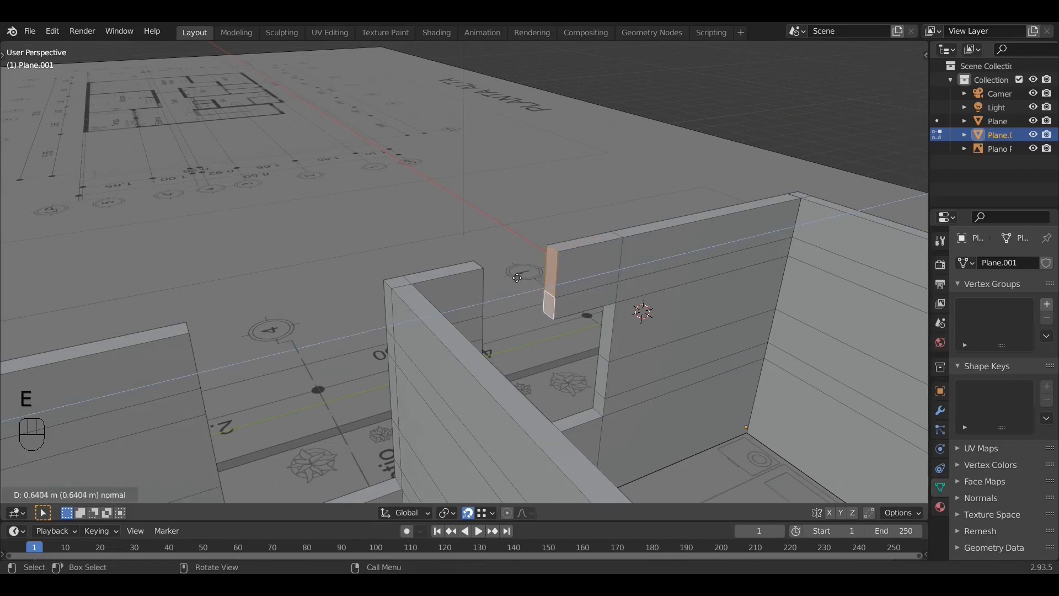
click(486, 269)
Step: Extrude the patio wall's two upper end faces across the Recamara 2 window opening to the opposite wall end
shift+middle_drag(454, 289, 692, 217)
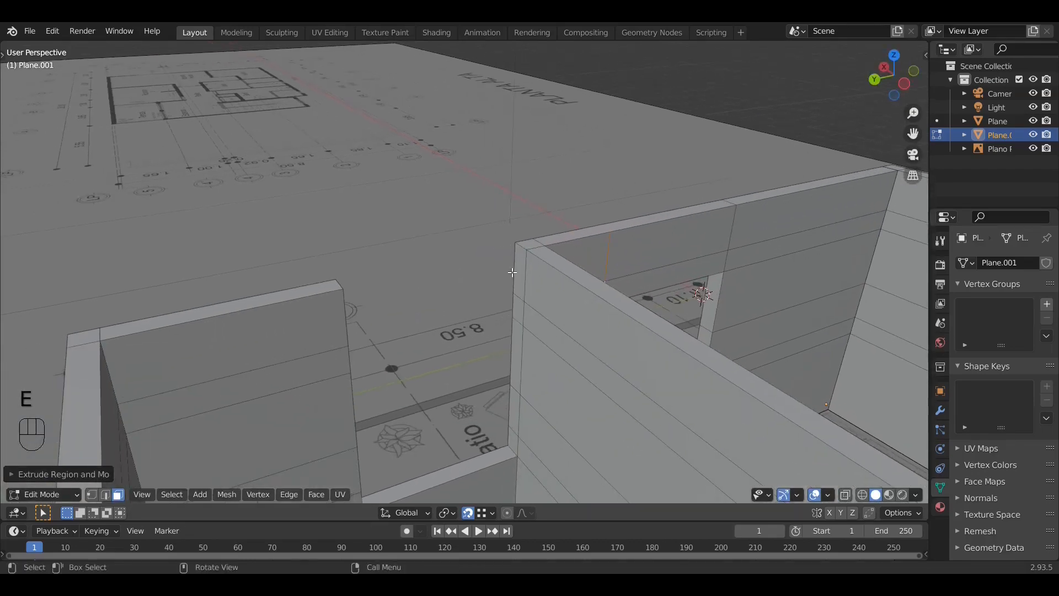
click(516, 273)
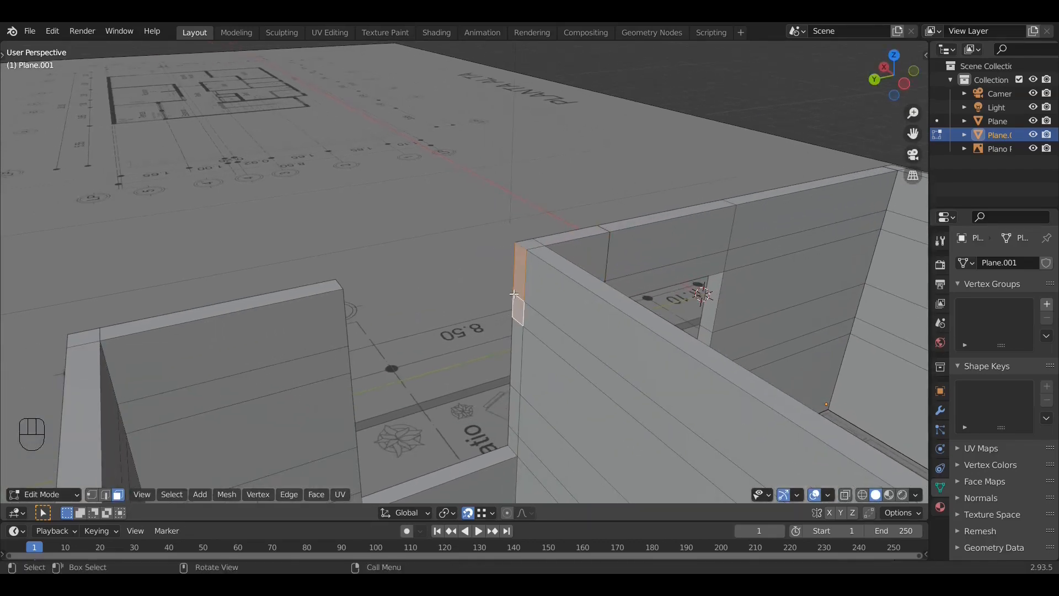
key(e)
click(390, 283)
Step: Return to Object Mode, clear the selection and view the finished walls from the exterior
shift+middle_drag(390, 283, 585, 265)
scroll(519, 246, down, 1)
shift+middle_drag(516, 243, 580, 247)
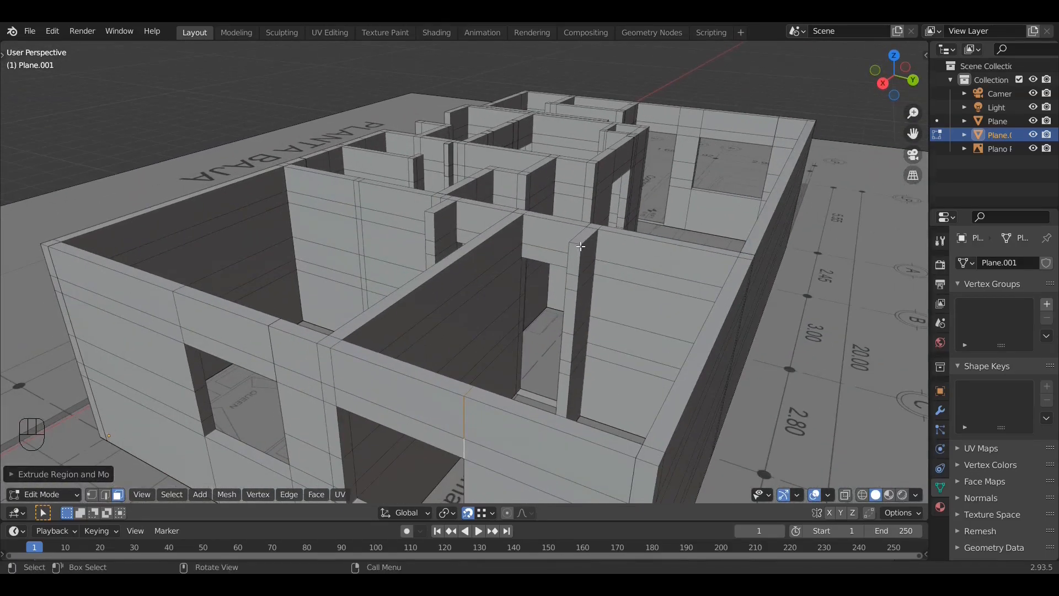
key(Tab)
key(a)
key(a)
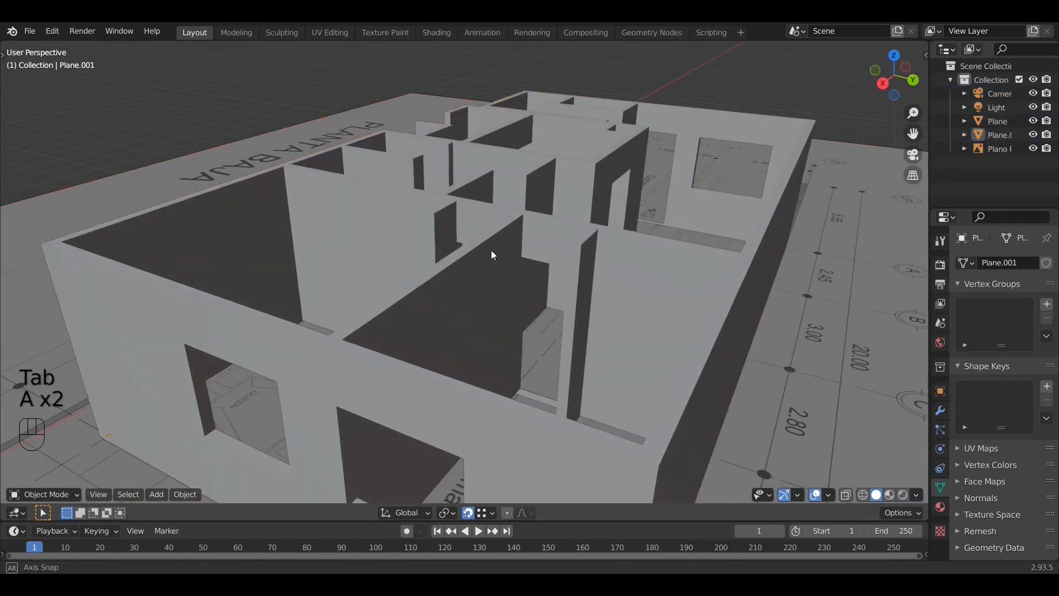
middle_drag(492, 254, 619, 186)
scroll(530, 266, down, 1)
middle_drag(407, 279, 552, 265)
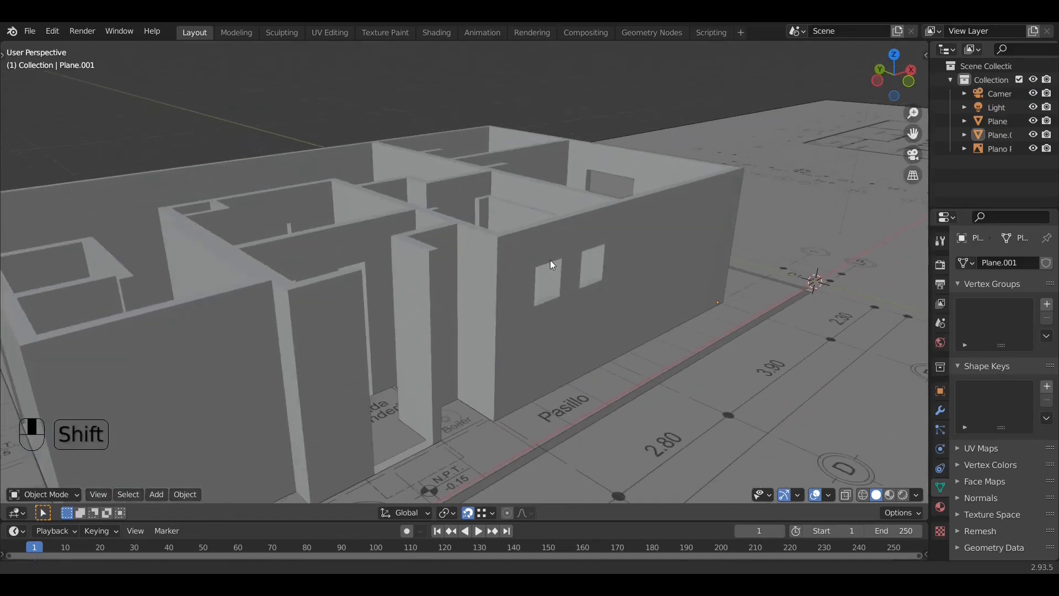
Step: Examine the walls and openings in Material Preview shading from several angles, and return to Solid shading
click(889, 495)
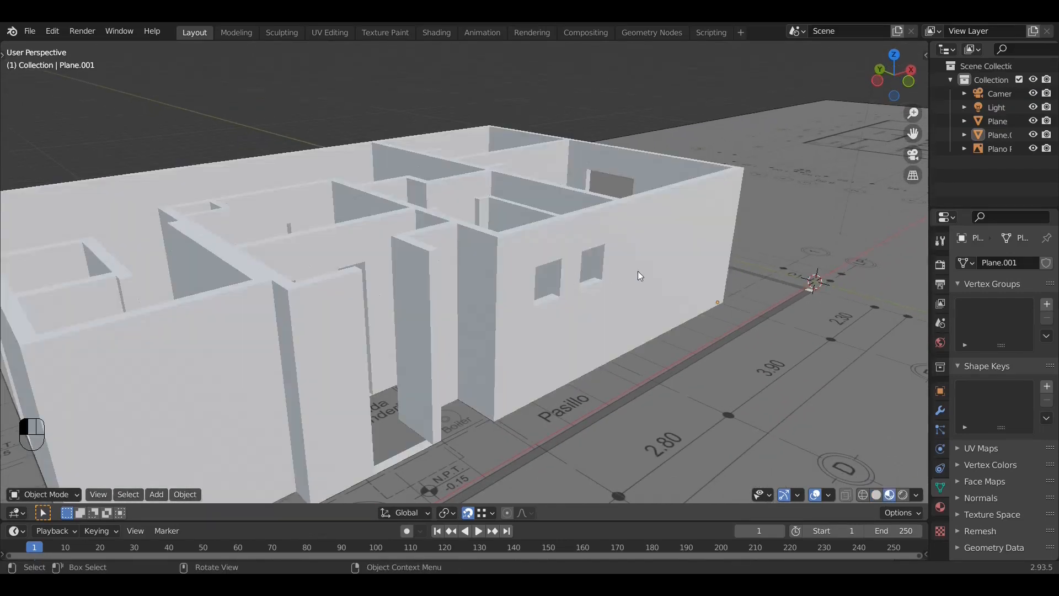
mouse_move(586, 273)
middle_down()
mouse_move(552, 298)
mouse_move(479, 319)
mouse_move(582, 278)
middle_up()
middle_drag(341, 344, 255, 303)
scroll(551, 296, down, 1)
scroll(256, 303, down, 3)
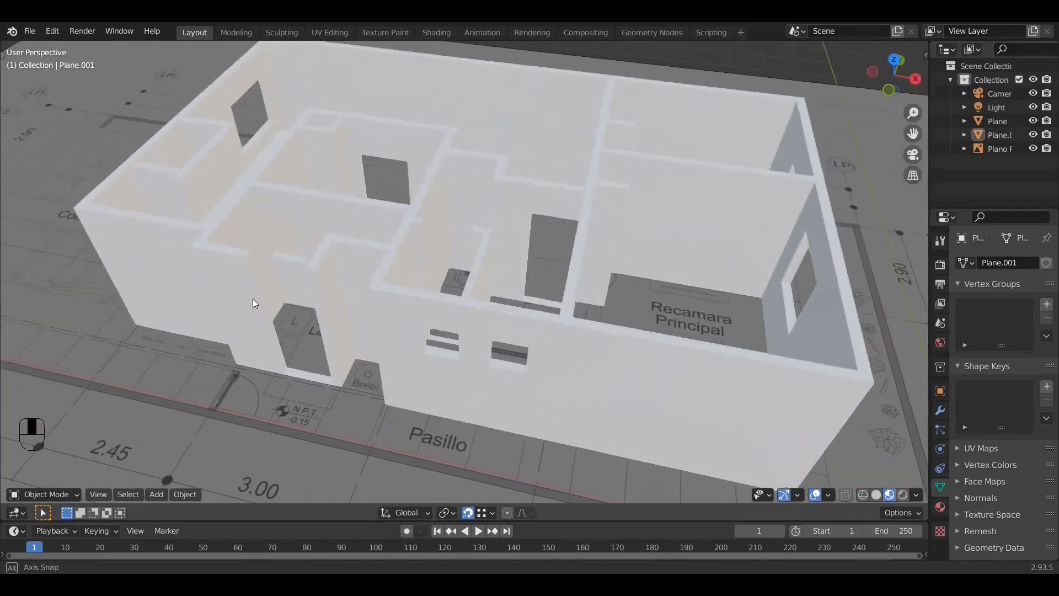
mouse_move(432, 279)
middle_down()
mouse_move(513, 298)
mouse_move(441, 287)
mouse_move(443, 309)
mouse_move(444, 301)
middle_up()
click(877, 495)
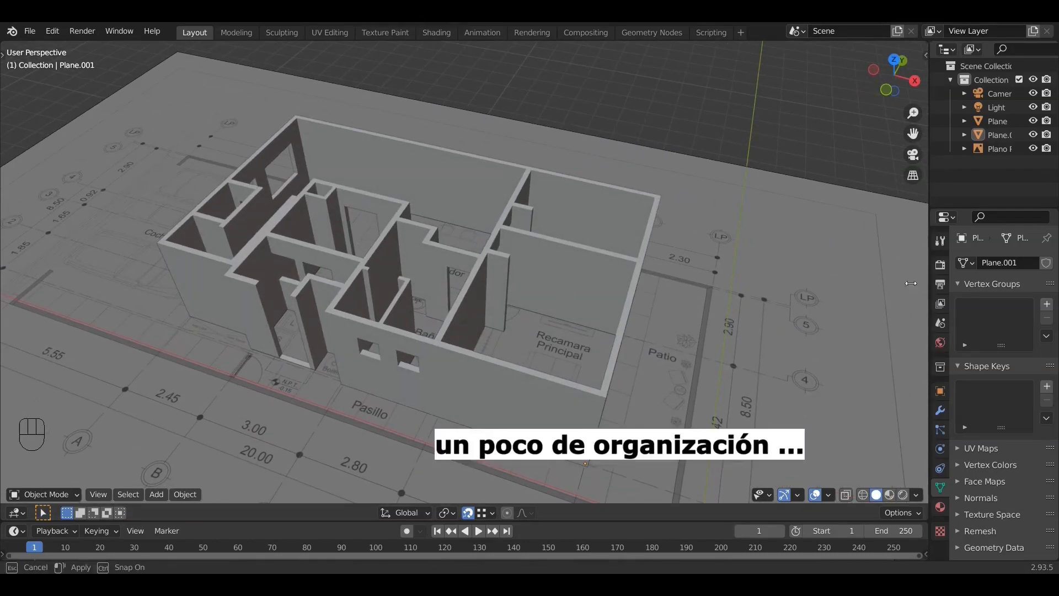
Step: Widen the object list and rename the wall object as Muros Planta Baja
drag(930, 282, 833, 286)
click(575, 273)
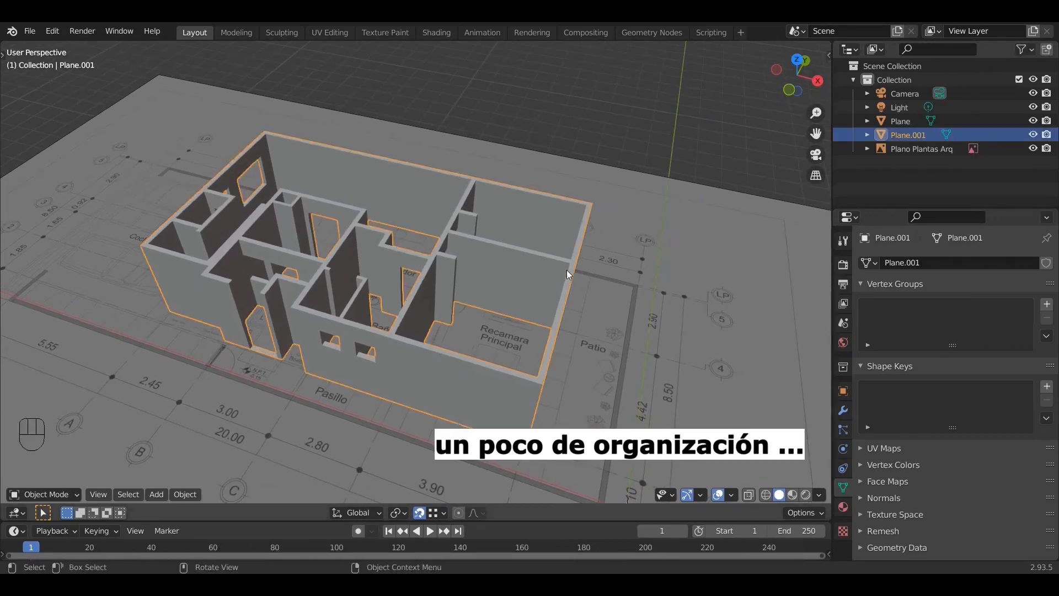
double_click(923, 134)
drag(924, 133, 910, 134)
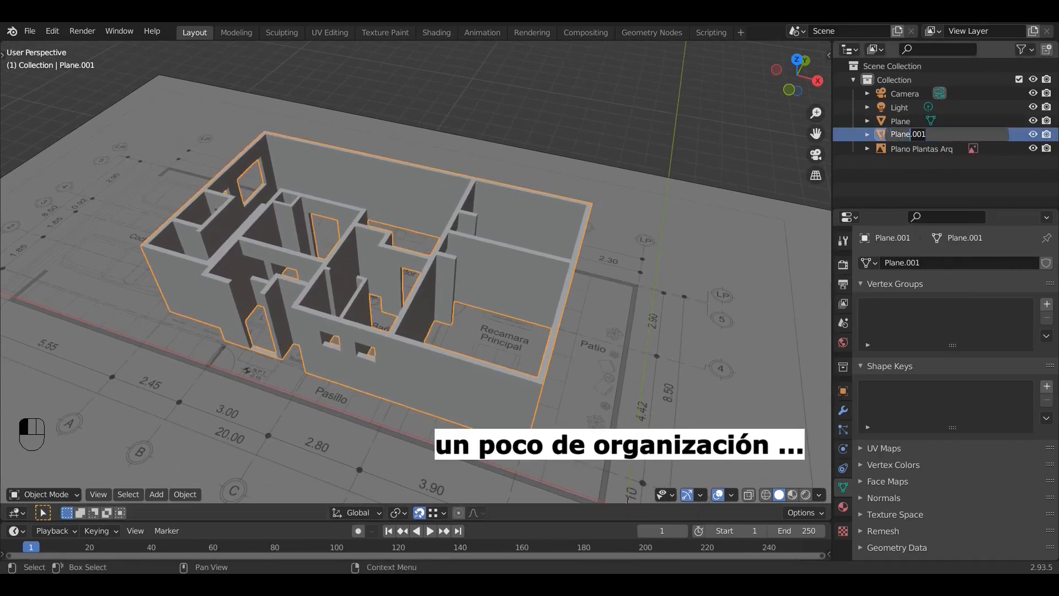
text(m)
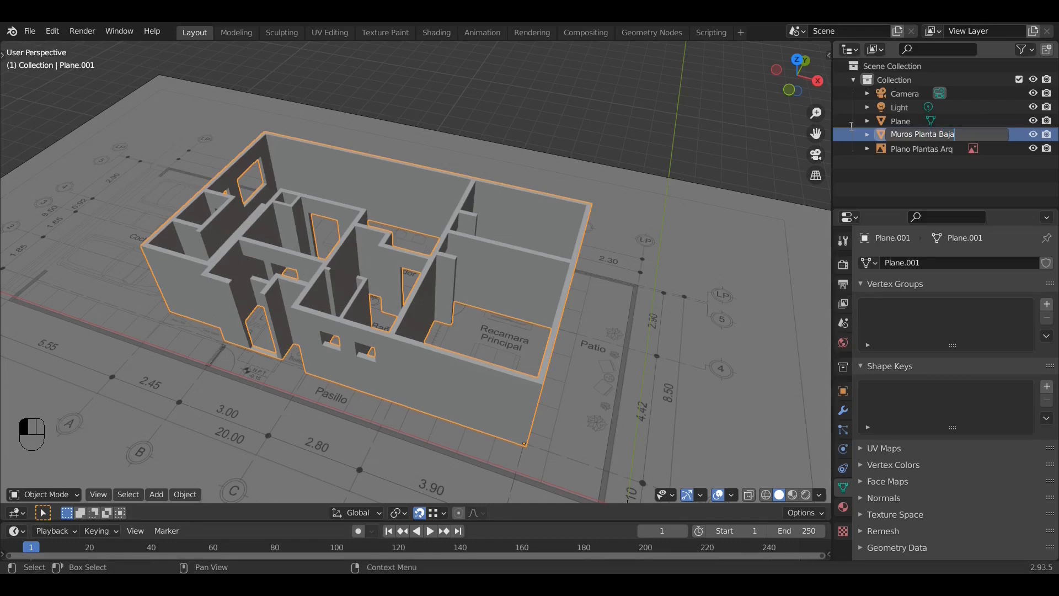
key(Return)
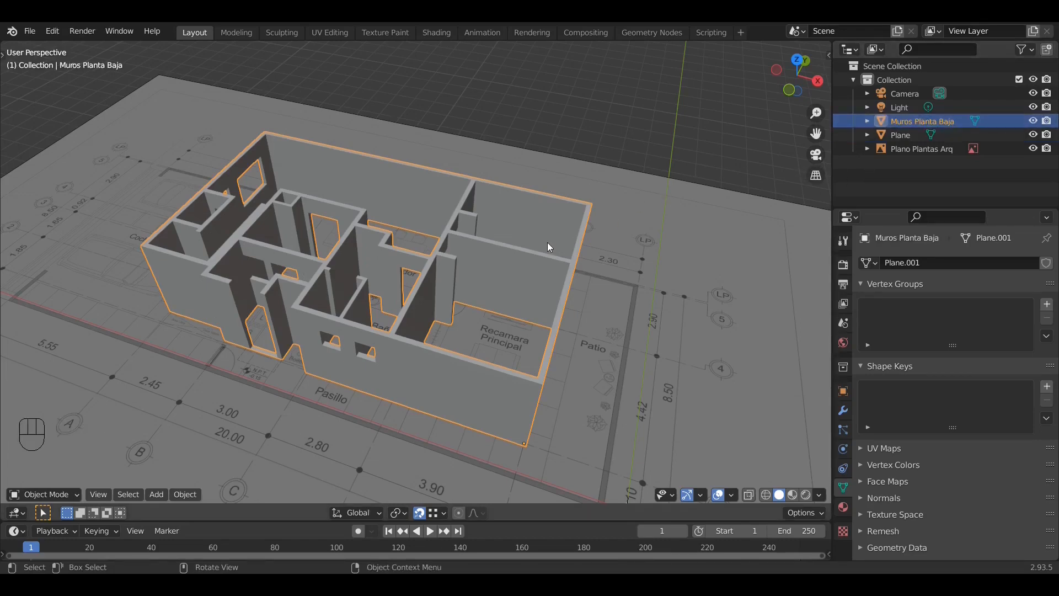
Step: Select all objects in the scene
key(a)
key(a)
key(a)
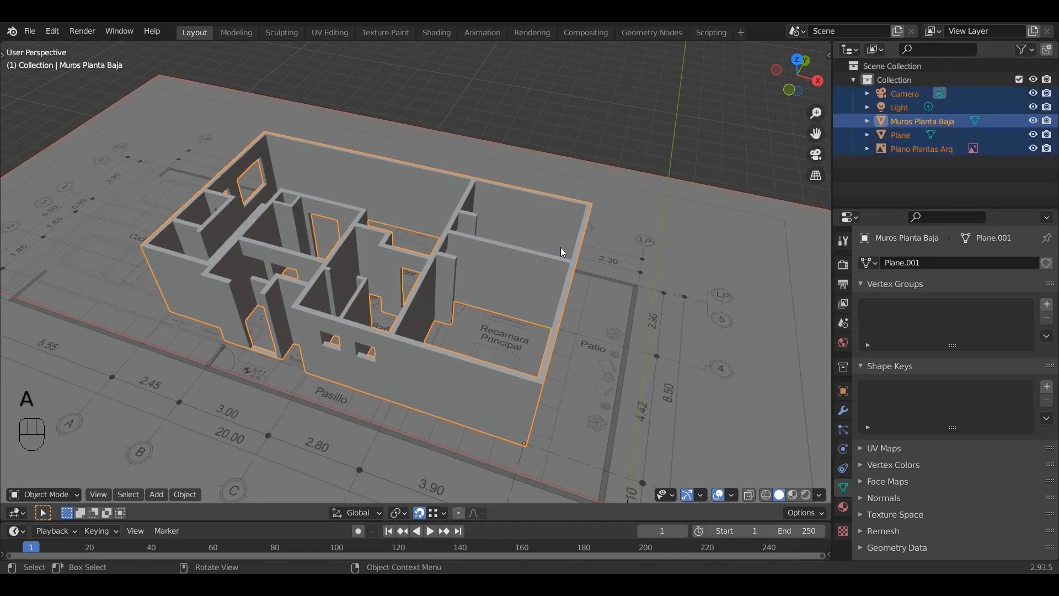
Step: Clear the selection and rename the small square plane at the lot corner as Bardas Perimetrales
shift+middle_drag(584, 334, 539, 221)
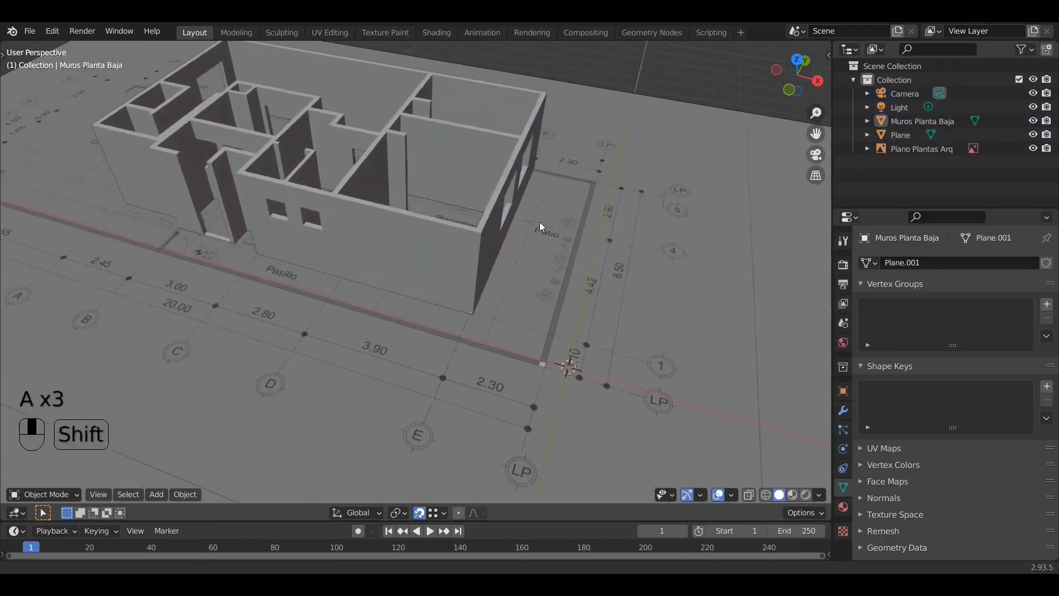
scroll(580, 350, up, 2)
shift+middle_drag(581, 350, 534, 260)
scroll(563, 257, up, 1)
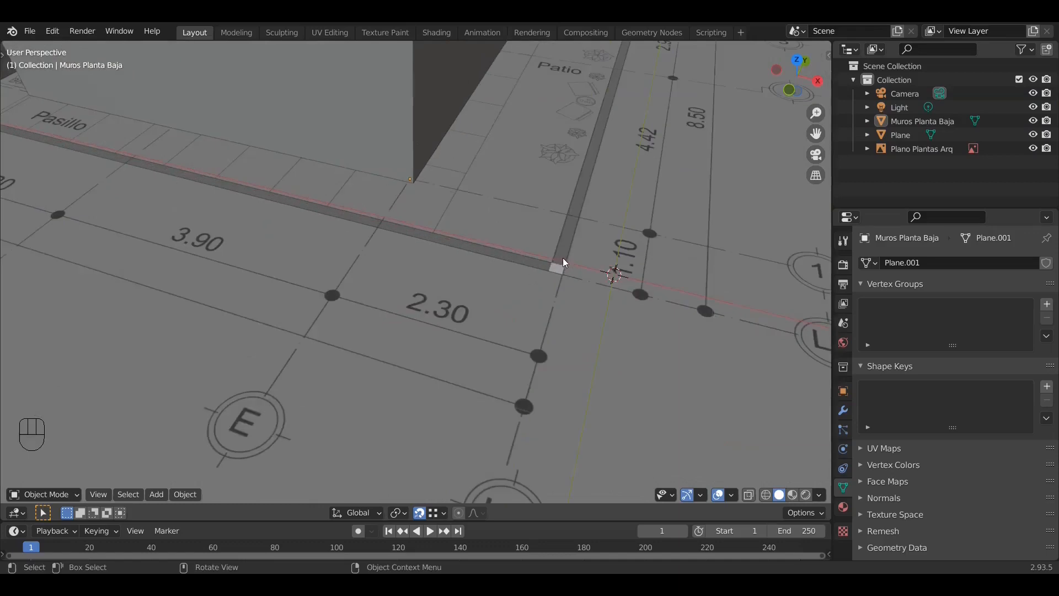
click(556, 268)
double_click(912, 135)
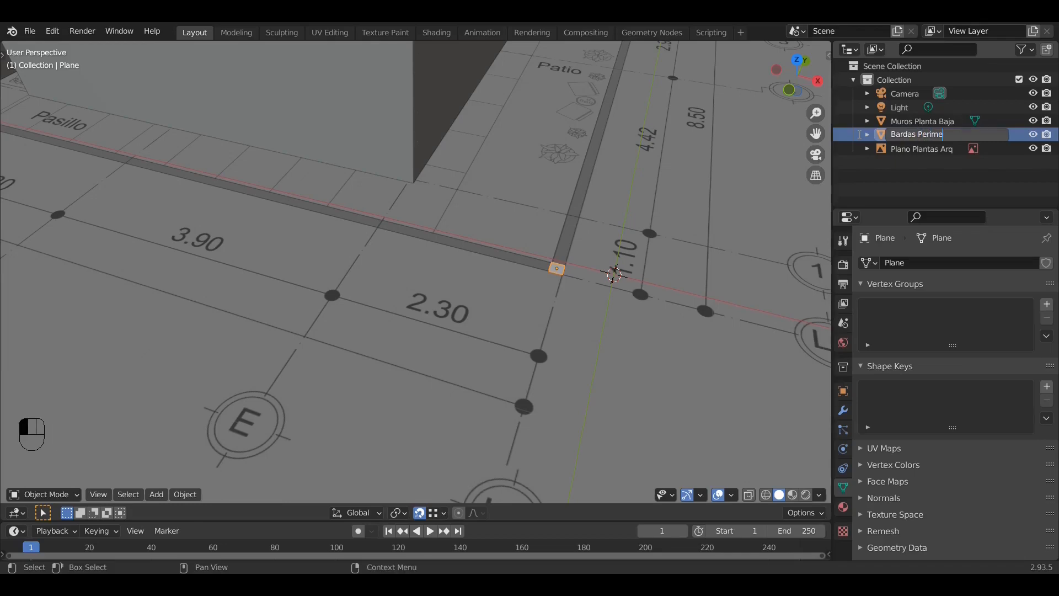
key(Return)
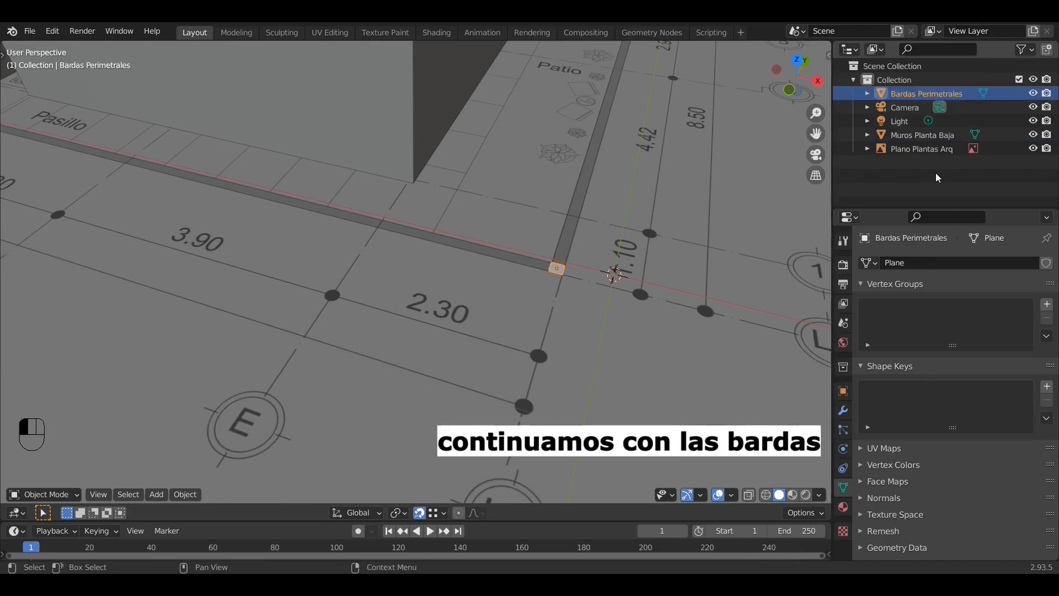
Step: In top view, edit the corner square and extrude its edge facing the Pasillo boundary wall partway along that wall on the X axis
key(KP_7)
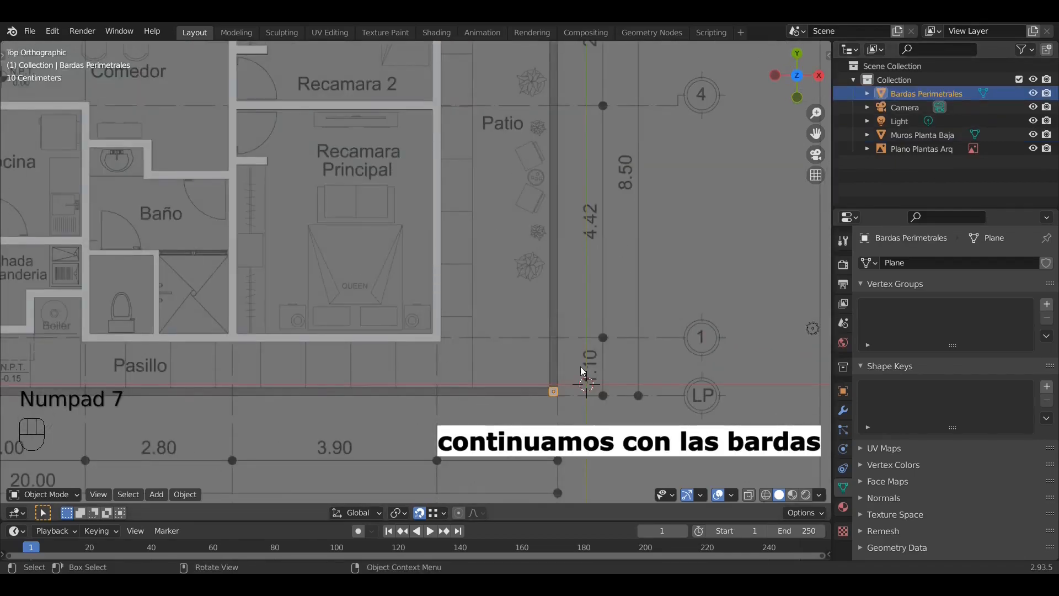
shift+middle_drag(605, 326, 597, 213)
scroll(555, 288, up, 4)
scroll(555, 288, up, 3)
shift+middle_drag(674, 250, 341, 249)
scroll(353, 250, up, 3)
key(Tab)
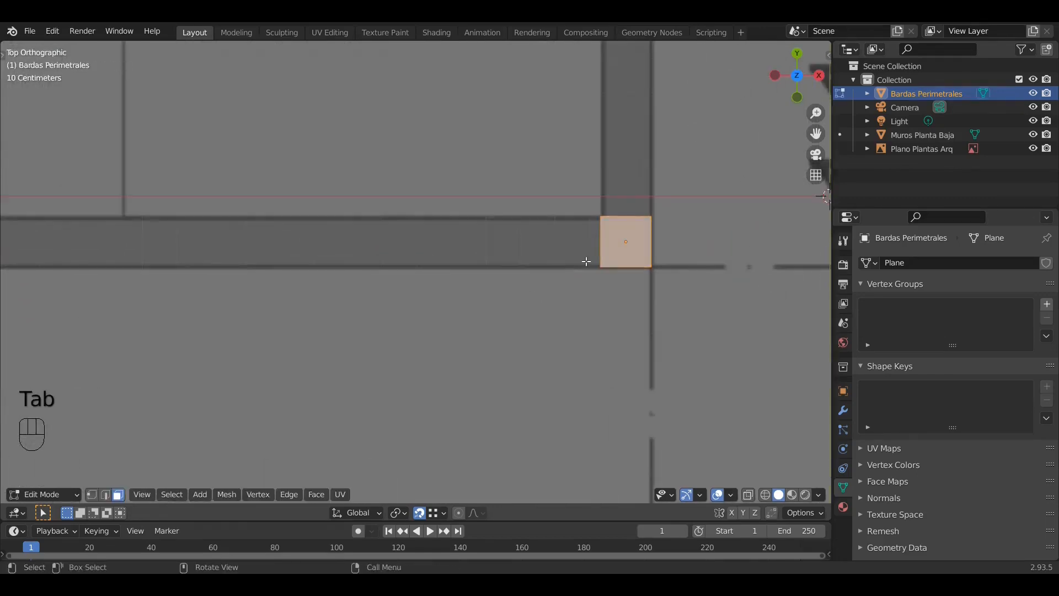
click(614, 251)
click(105, 495)
click(600, 250)
scroll(600, 249, down, 6)
shift+middle_drag(400, 300, 631, 314)
key(e)
key(x)
click(88, 338)
scroll(102, 341, down, 2)
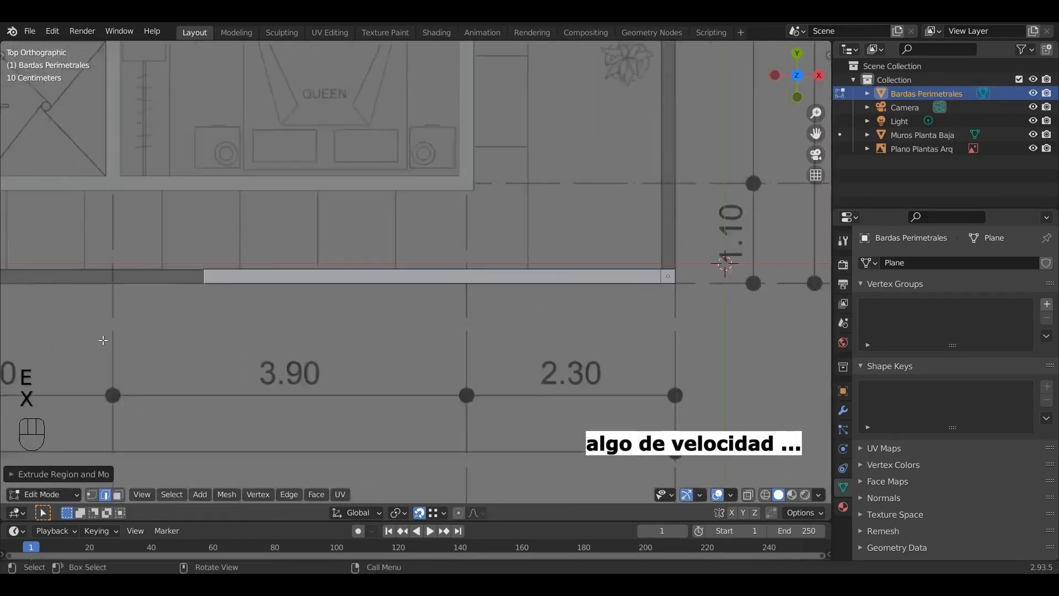
Step: Move the extruded end edge along X until it meets the inner face of the front wall beside the Cochera Doble
shift+middle_drag(101, 340, 640, 334)
key(g)
key(x)
click(99, 305)
shift+middle_drag(125, 307, 749, 315)
key(g)
key(x)
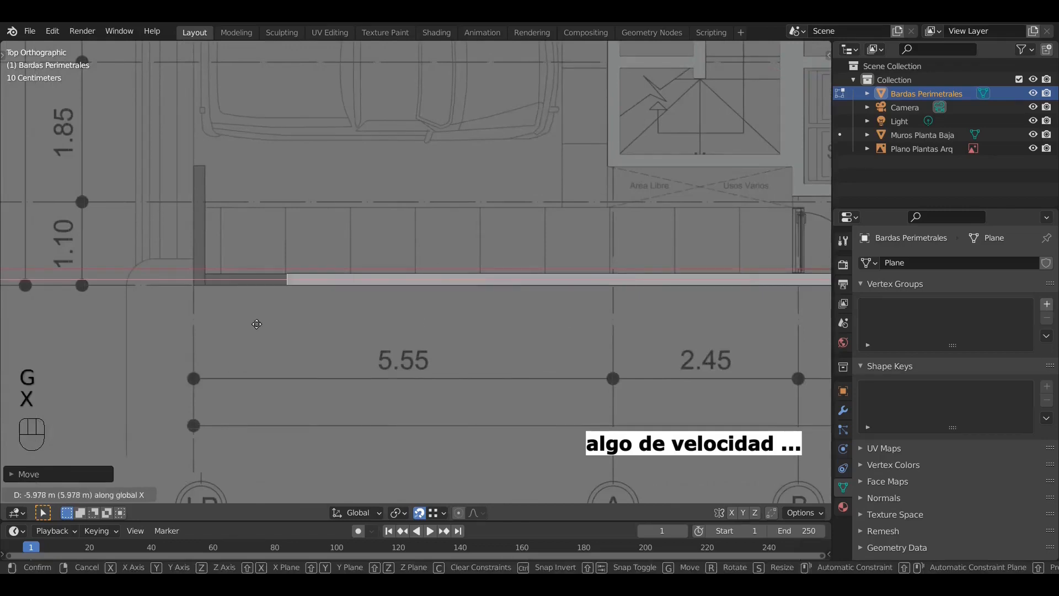
click(182, 323)
scroll(182, 322, up, 5)
shift+middle_drag(110, 306, 664, 298)
scroll(575, 287, up, 4)
scroll(575, 286, up, 3)
key(g)
key(x)
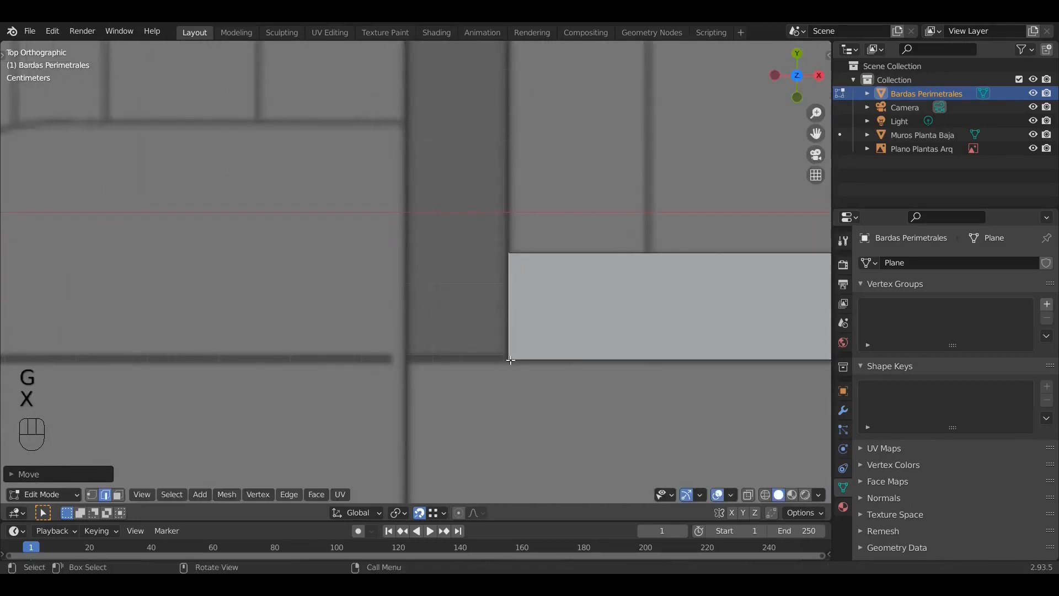
click(516, 320)
Step: Extrude the end edge -0.15 m along X to form the front corner of the perimeter wall
key(e)
key(x)
key(KP_Subtract)
key(KP_Decimal)
key(KP_1)
key(KP_5)
key(Return)
Step: Extrude the front corner's inner edge 1.35 m along Y as a front wall stub, and move its end -0.15 m along Y
scroll(436, 357, down, 4)
scroll(436, 358, down, 2)
shift+middle_drag(436, 358, 309, 516)
key(e)
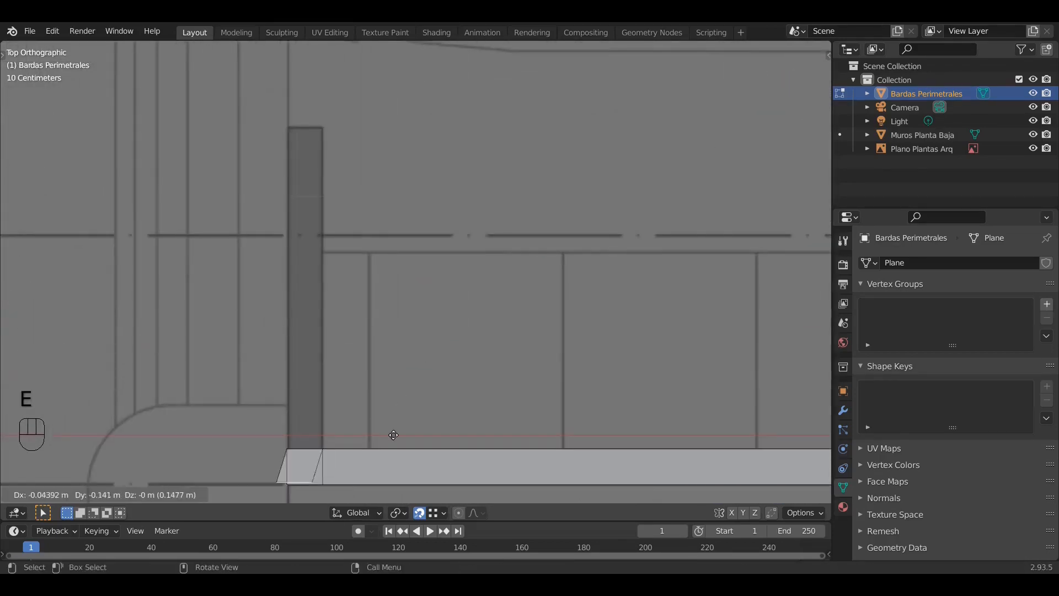
key(y)
key(KP_1)
key(KP_Decimal)
key(KP_3)
key(KP_5)
key(Return)
key(g)
key(y)
key(KP_Subtract)
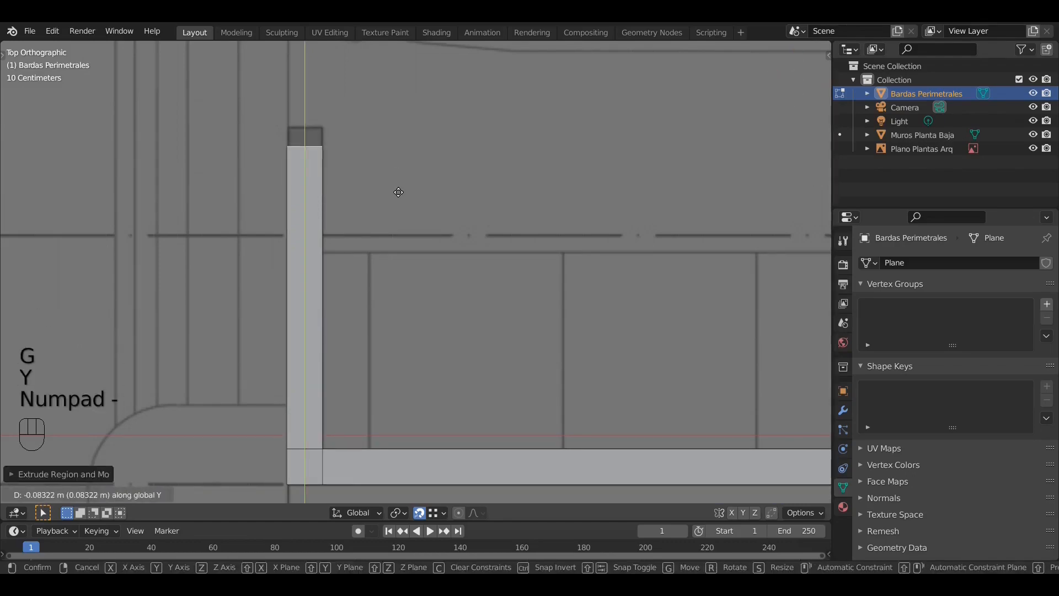
key(KP_Decimal)
key(KP_1)
key(KP_5)
key(Return)
Step: Extrude the end edge of the front wall stub 0.15 m along Y
key(e)
key(y)
key(KP_Decimal)
key(KP_1)
key(KP_5)
key(Return)
Step: Extrude the stub's end edge along Y across the garage opening and align it with the start of the opposite wall stub
scroll(412, 187, down, 6)
shift+middle_drag(427, 152, 378, 400)
scroll(381, 421, down, 2)
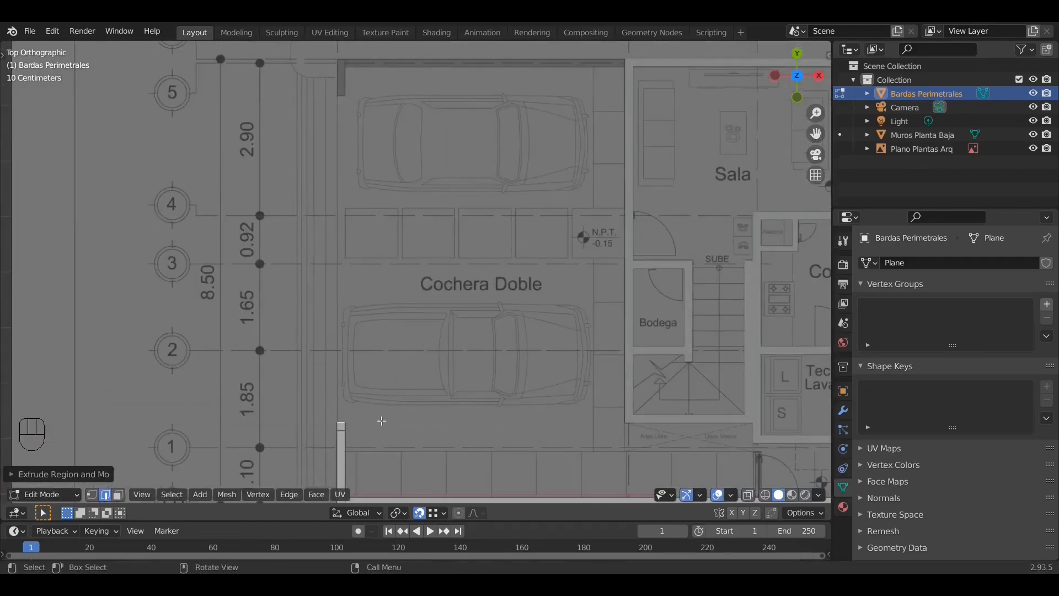
key(e)
key(y)
click(402, 102)
shift+middle_drag(402, 103, 380, 330)
scroll(335, 337, up, 8)
scroll(335, 337, up, 5)
shift+middle_drag(239, 244, 541, 395)
key(g)
key(y)
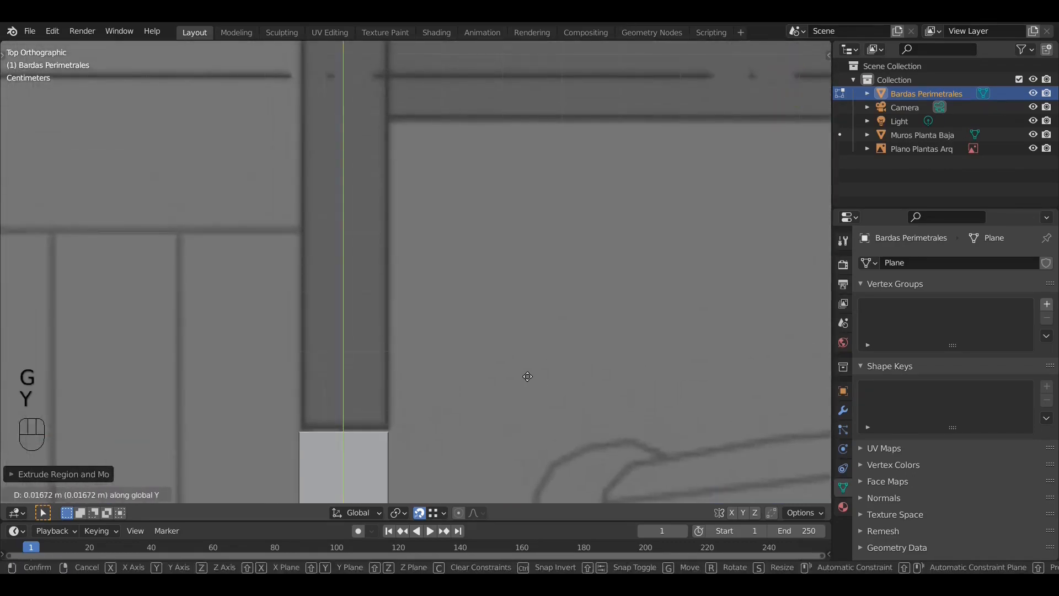
click(528, 376)
Step: Extrude the aligned edge 0.15 m along Y at the far side of the garage opening
scroll(561, 357, down, 3)
shift+middle_drag(561, 357, 398, 377)
key(e)
key(y)
key(KP_Decimal)
key(KP_1)
key(KP_5)
key(Return)
Step: Extrude the edge along Y to the inner face of the side boundary wall, and again to its outer face to form the corner
scroll(398, 350, down, 6)
shift+middle_drag(552, 371, 388, 324)
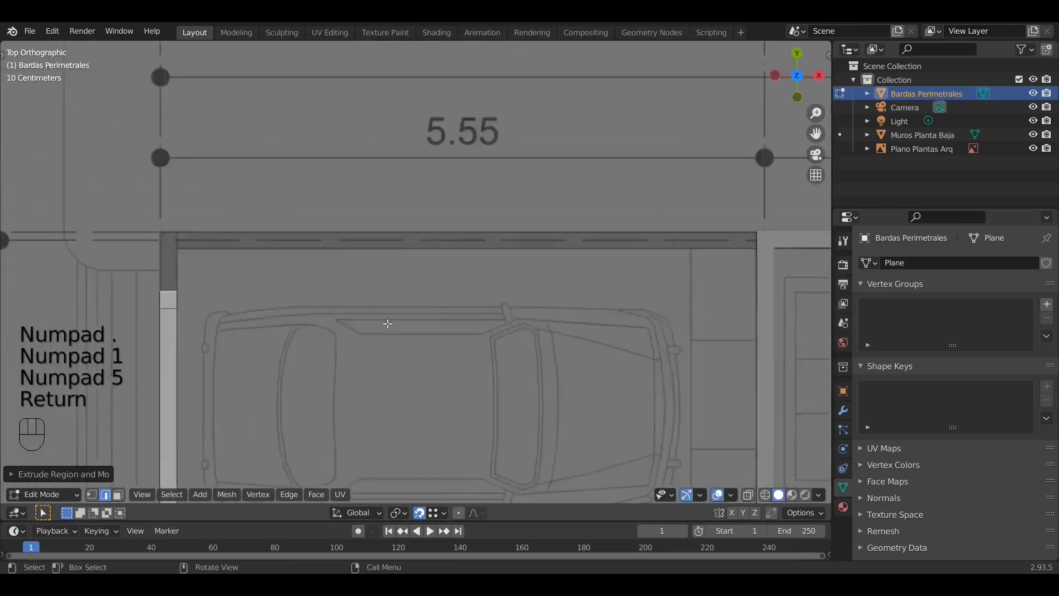
scroll(651, 275, up, 1)
key(e)
key(y)
click(806, 245)
key(e)
key(y)
click(771, 222)
Step: Extrude the new corner's side edge along X beside the garage up to the house wall
click(79, 232)
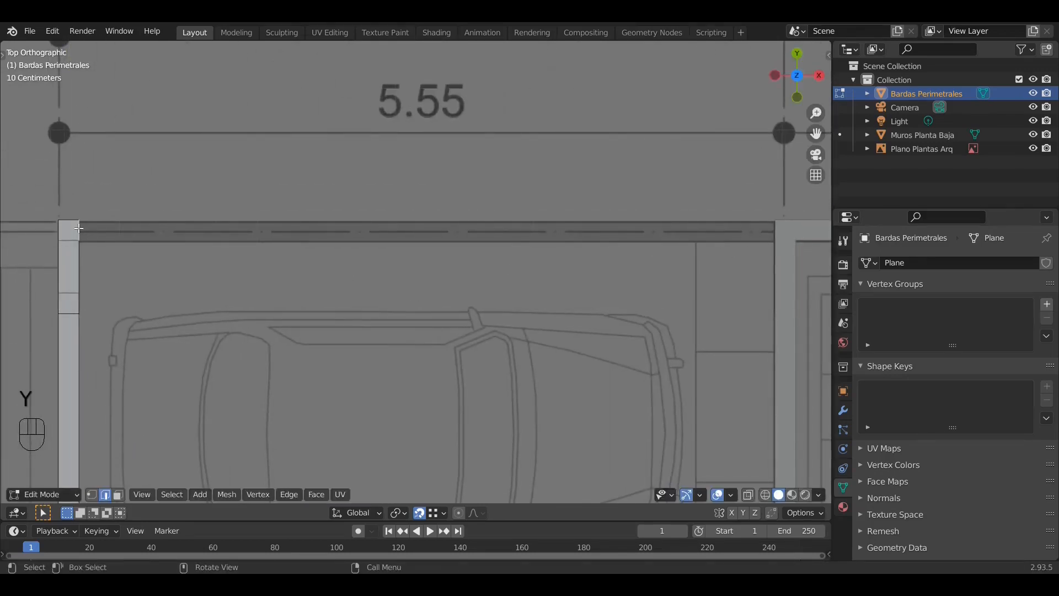
key(e)
key(x)
click(773, 244)
Step: Extrude the boundary edge along X beside the Sala, Comedor and Recamara 2 to the start of the patio
scroll(518, 304, down, 3)
shift+middle_drag(518, 305, 58, 279)
scroll(419, 275, down, 3)
key(e)
key(x)
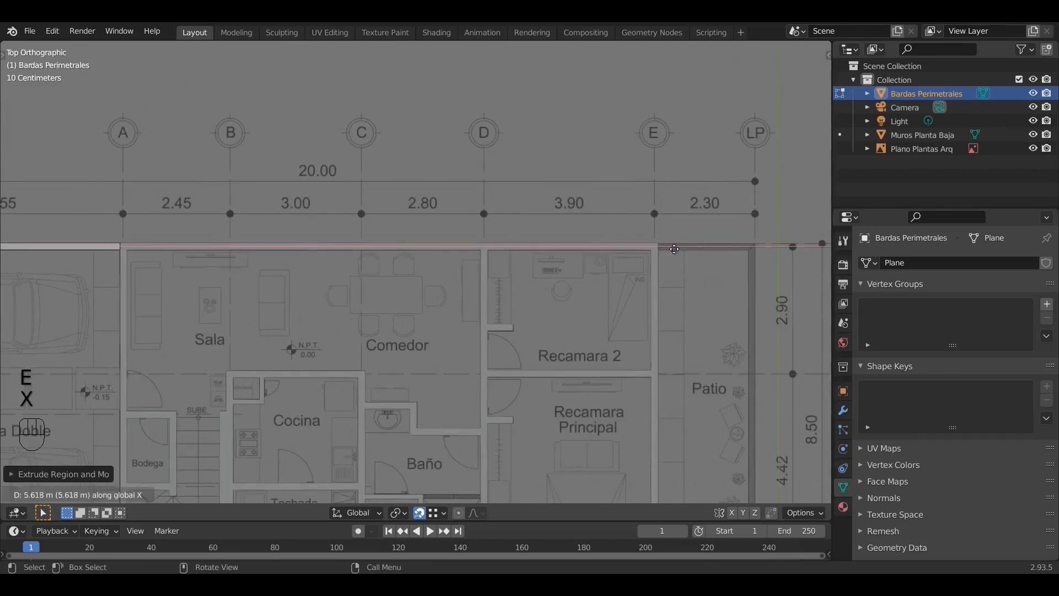
click(656, 248)
Step: Extrude the boundary edge along X across the patio, restore Solid shading, and extrude once more to form the rear corner square
shift+middle_drag(717, 325, 541, 190)
scroll(541, 190, down, 1)
key(e)
key(x)
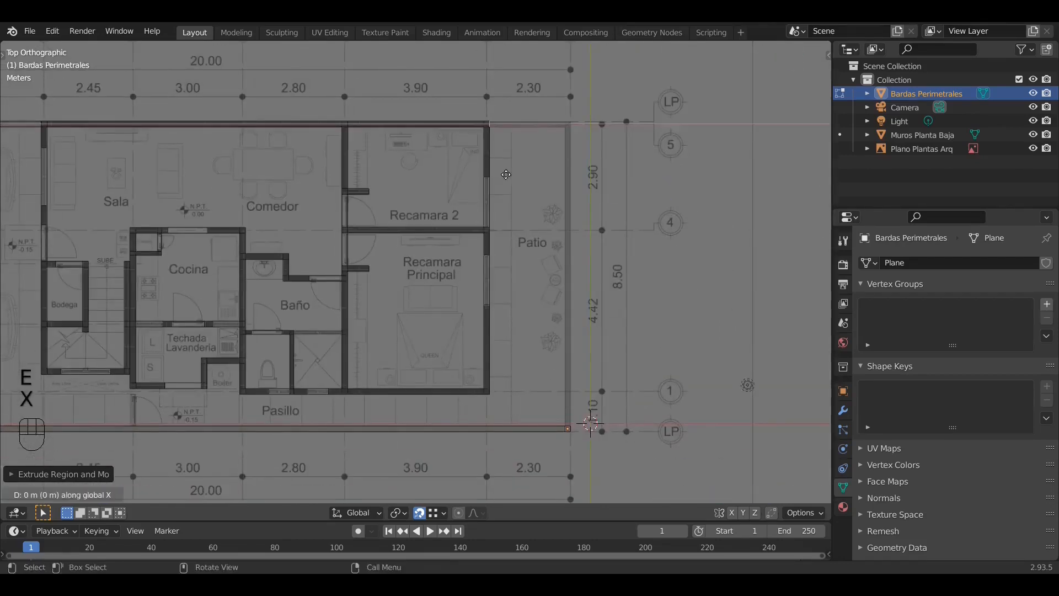
click(558, 421)
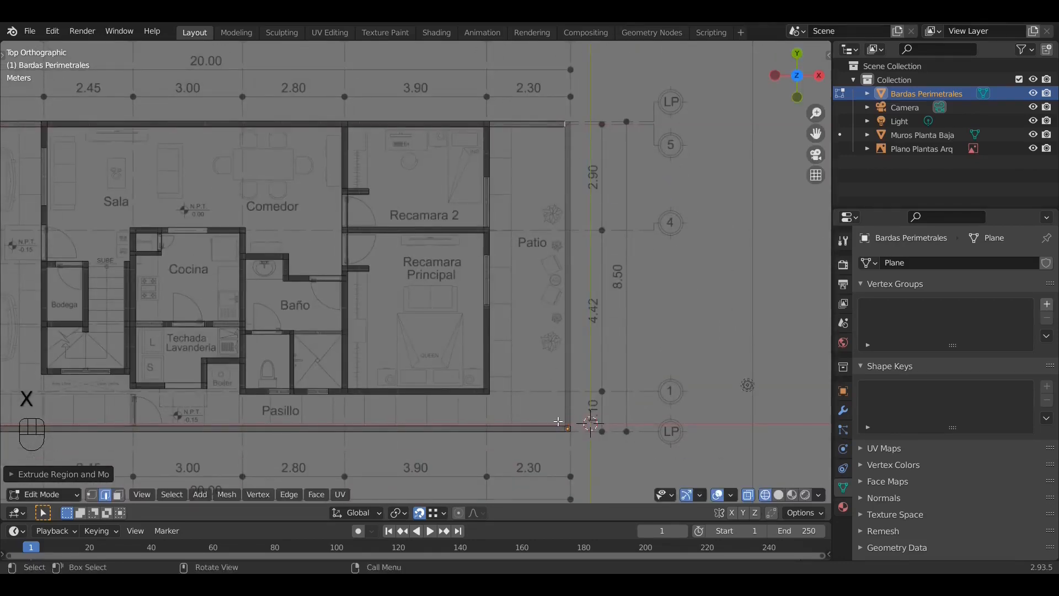
key(z)
click(643, 425)
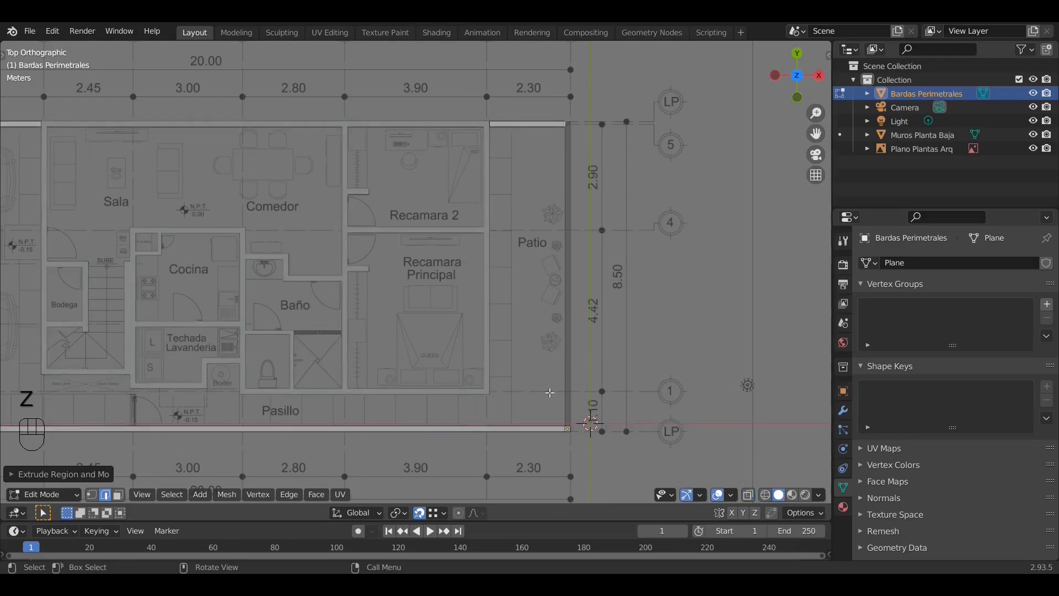
key(e)
key(x)
click(573, 418)
Step: Extrude the rear corner's inner edge along Y beside the patio to the starting square, closing the perimeter outline
click(567, 126)
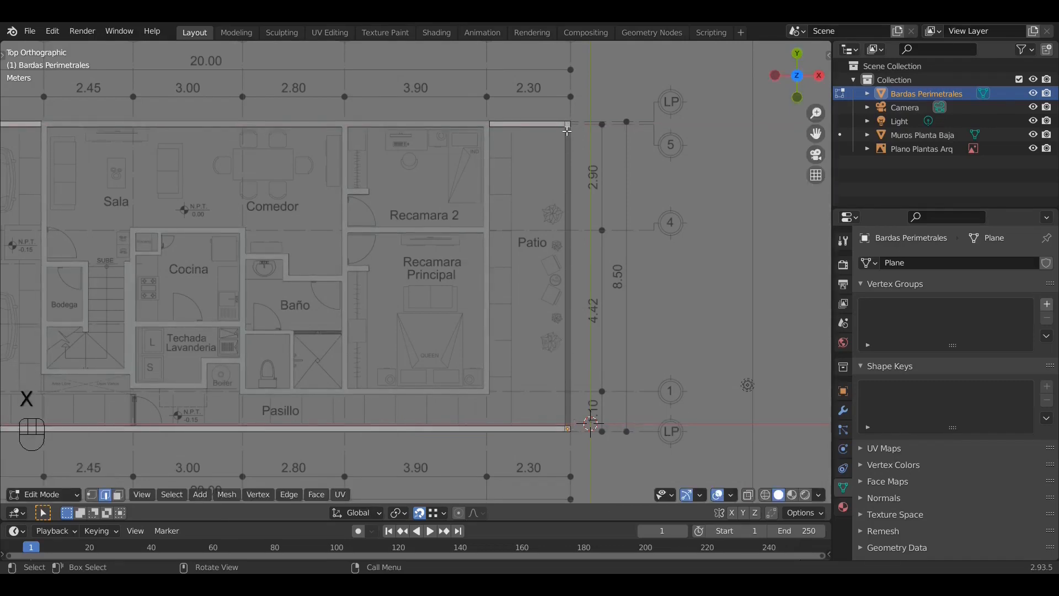
key(e)
key(y)
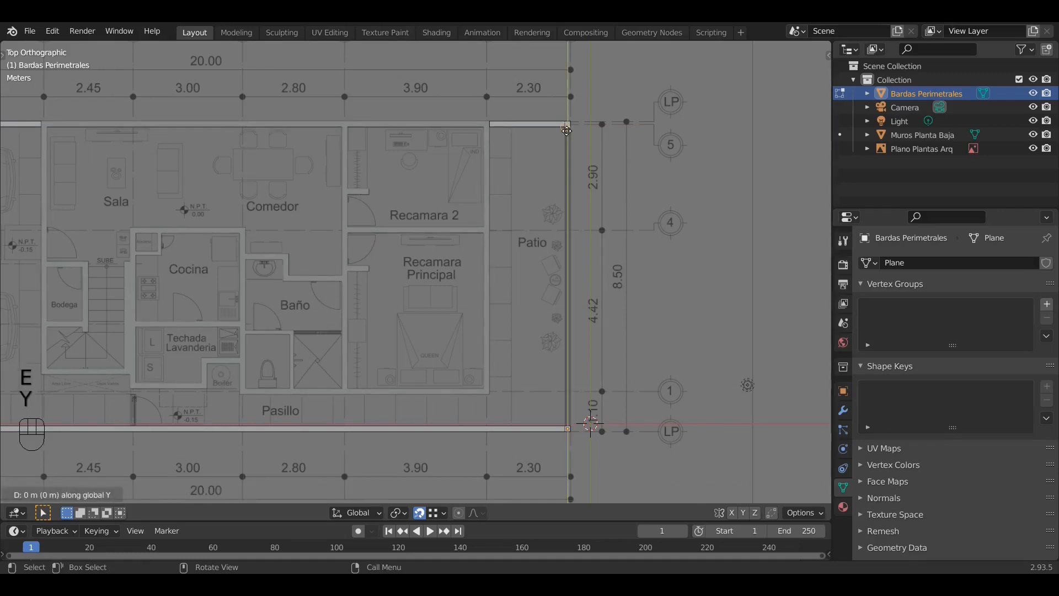
click(563, 418)
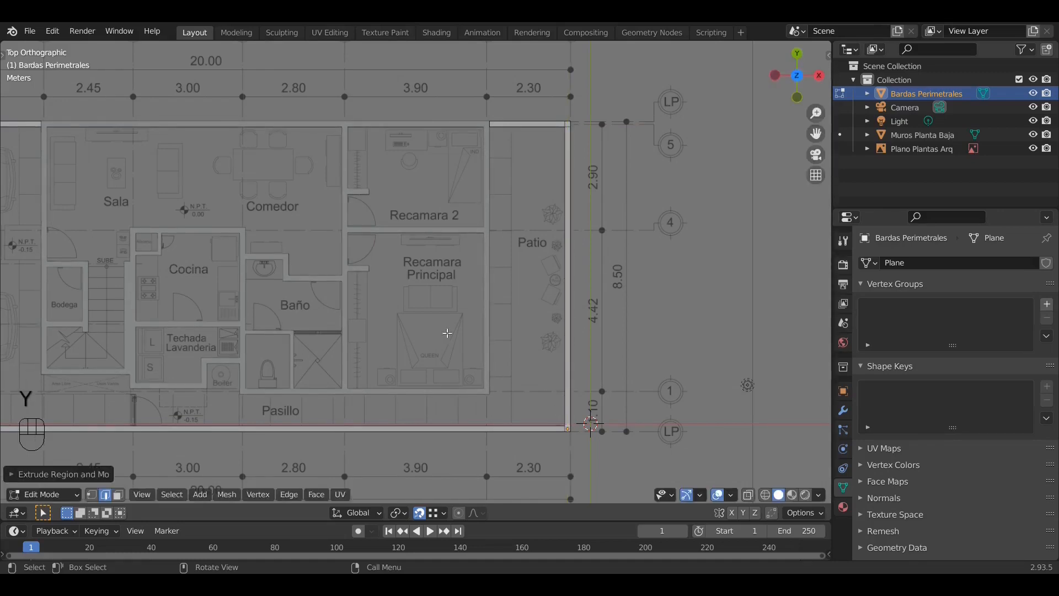
Step: Examine the perimeter strip at the garage front in Wireframe shading, and return to Solid shading
shift+middle_drag(181, 289, 503, 201)
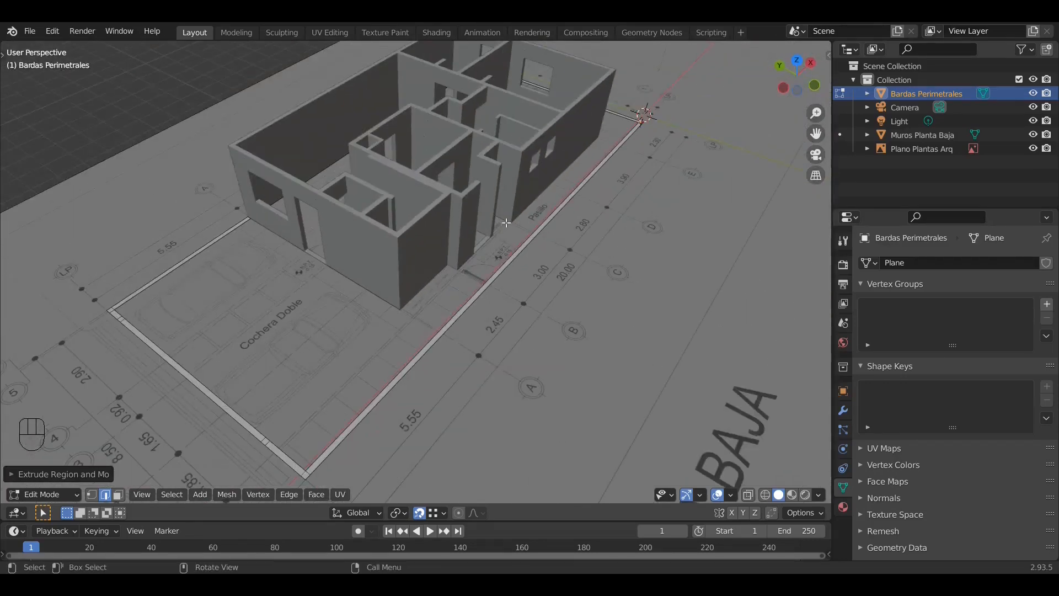
scroll(444, 275, up, 1)
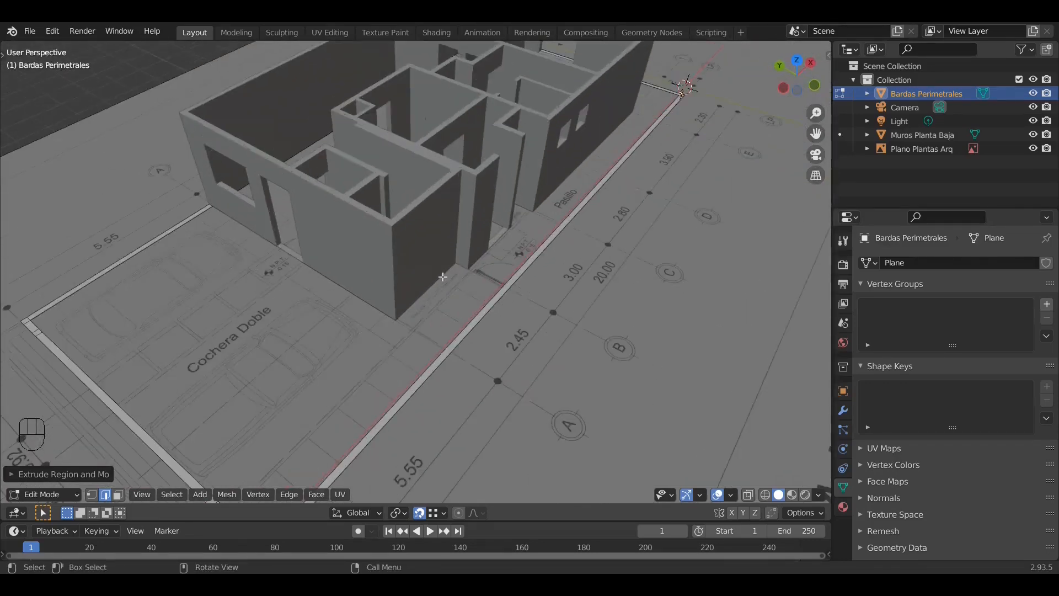
shift+middle_drag(442, 277, 516, 226)
shift+middle_drag(312, 322, 415, 276)
scroll(415, 275, up, 2)
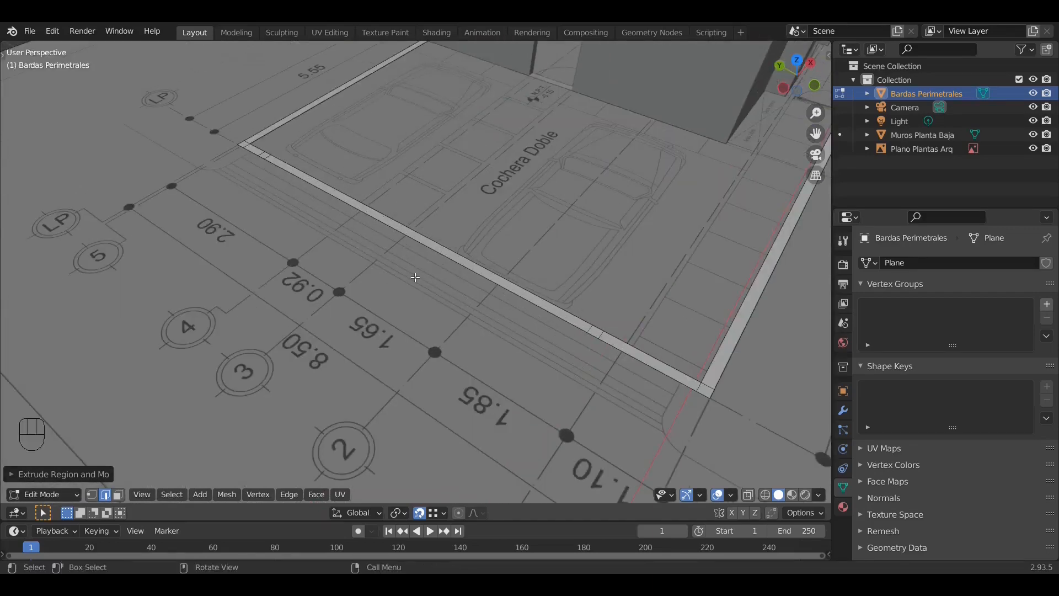
key(z)
click(326, 283)
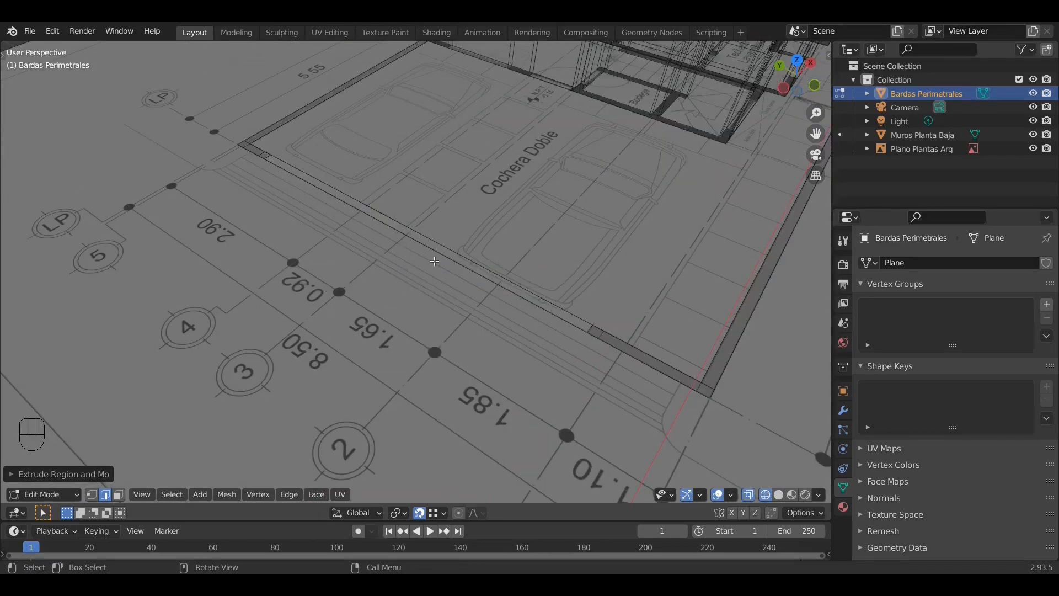
key(z)
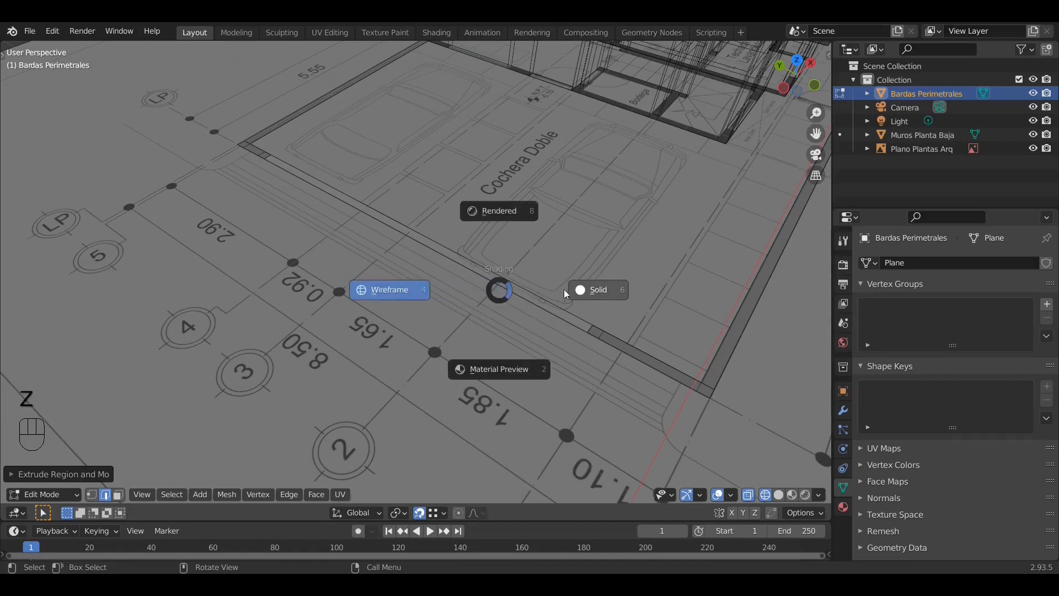
click(500, 289)
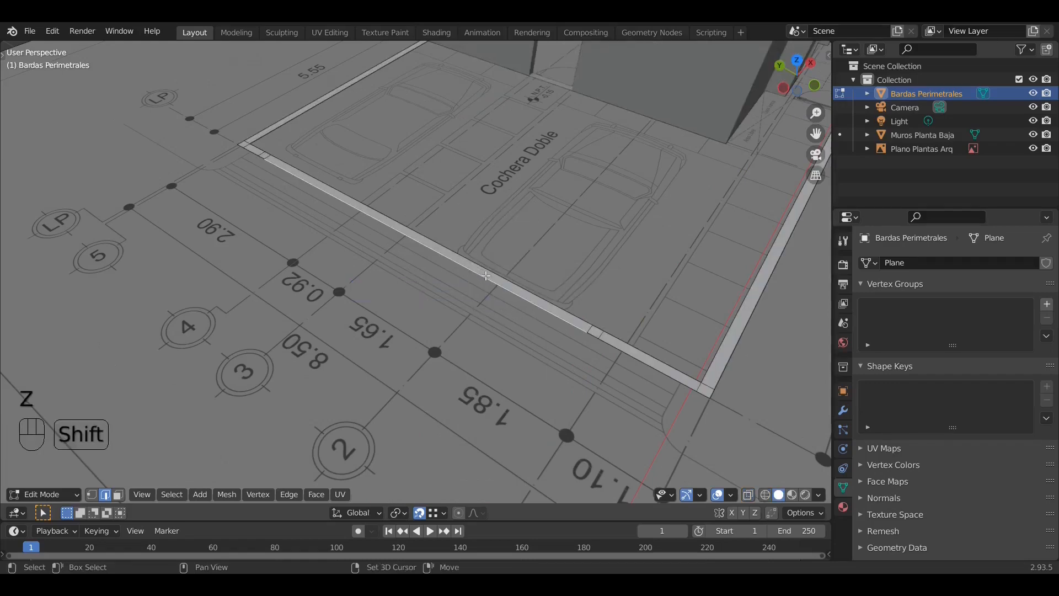
Step: In face selection, select all perimeter faces except the long one across the garage opening
shift+click(486, 275)
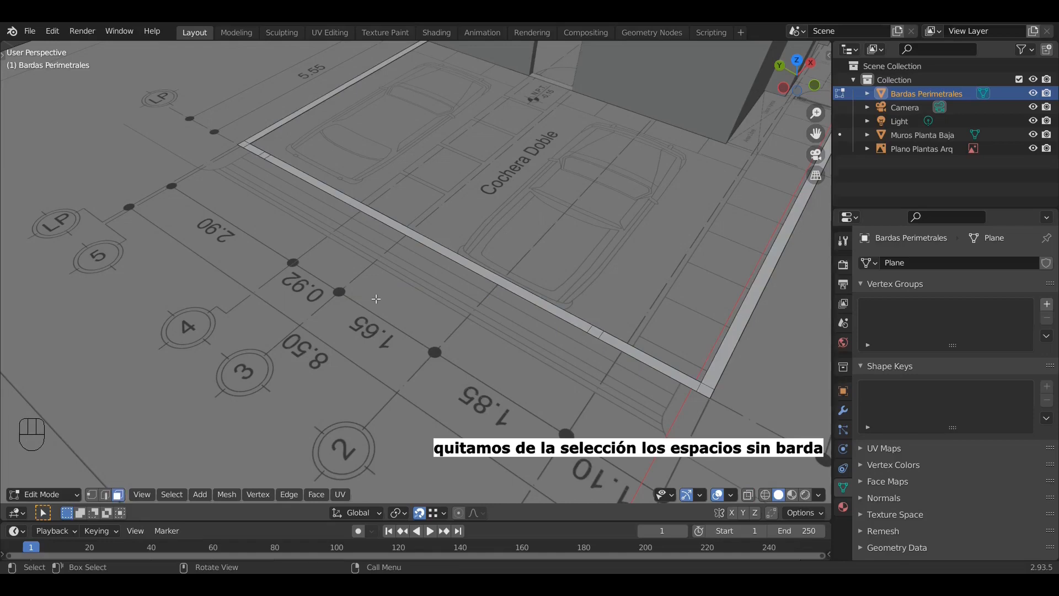
shift+click(425, 242)
shift+click(426, 242)
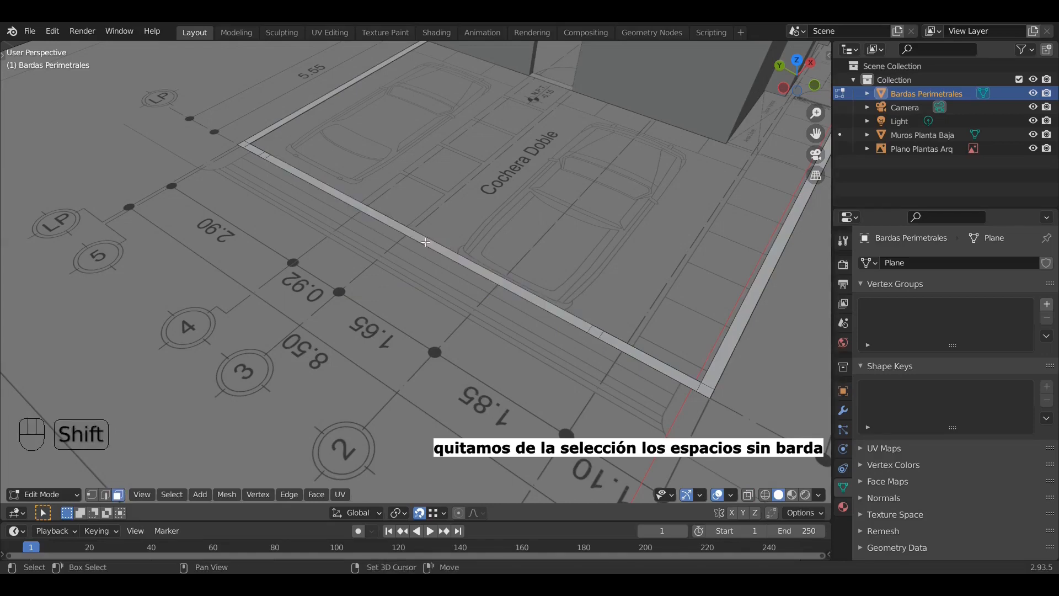
key(a)
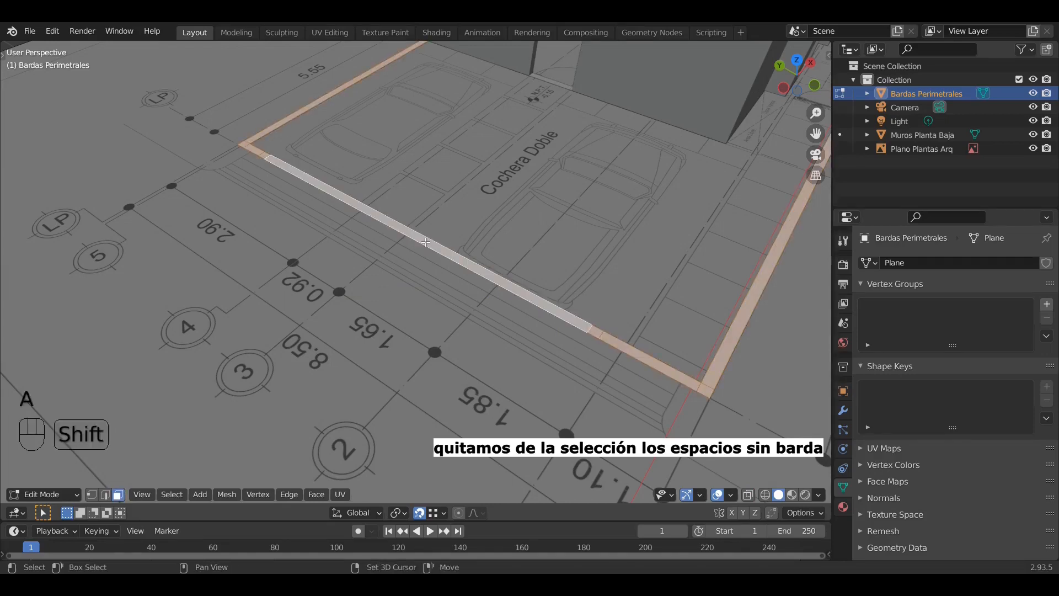
shift+click(426, 242)
Step: Examine the selected perimeter faces from several sides of the house, briefly isolating the perimeter object
scroll(425, 242, down, 3)
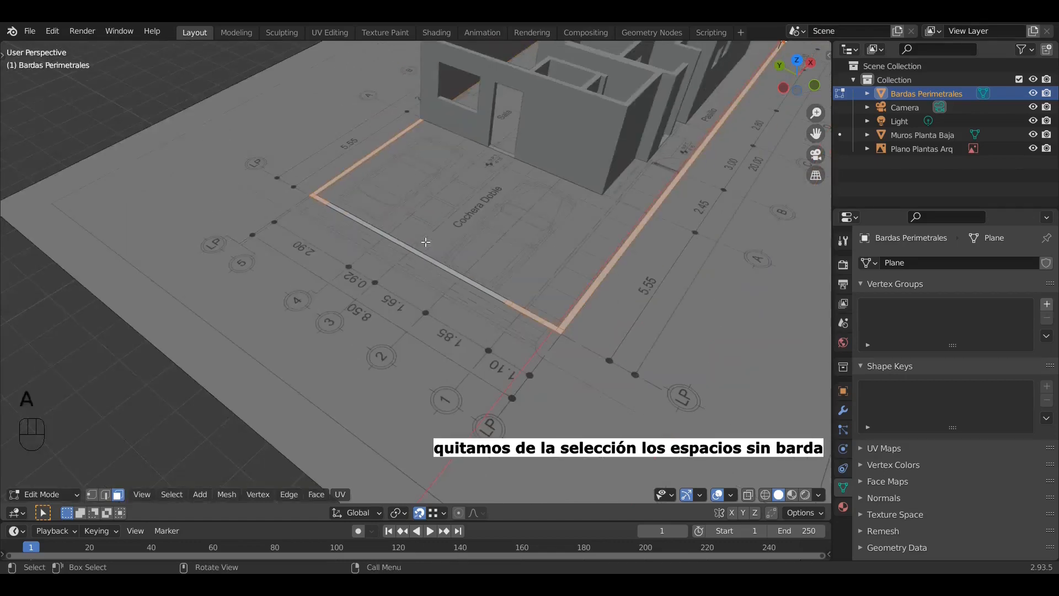
shift+middle_drag(426, 242, 324, 306)
scroll(431, 253, up, 2)
middle_drag(431, 254, 315, 274)
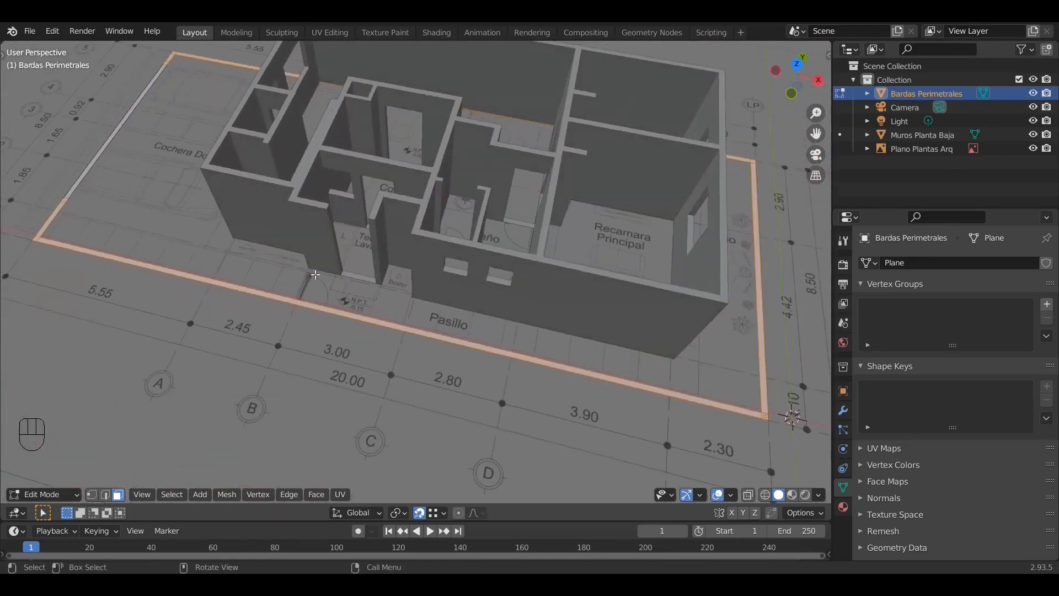
shift+middle_drag(442, 261, 301, 189)
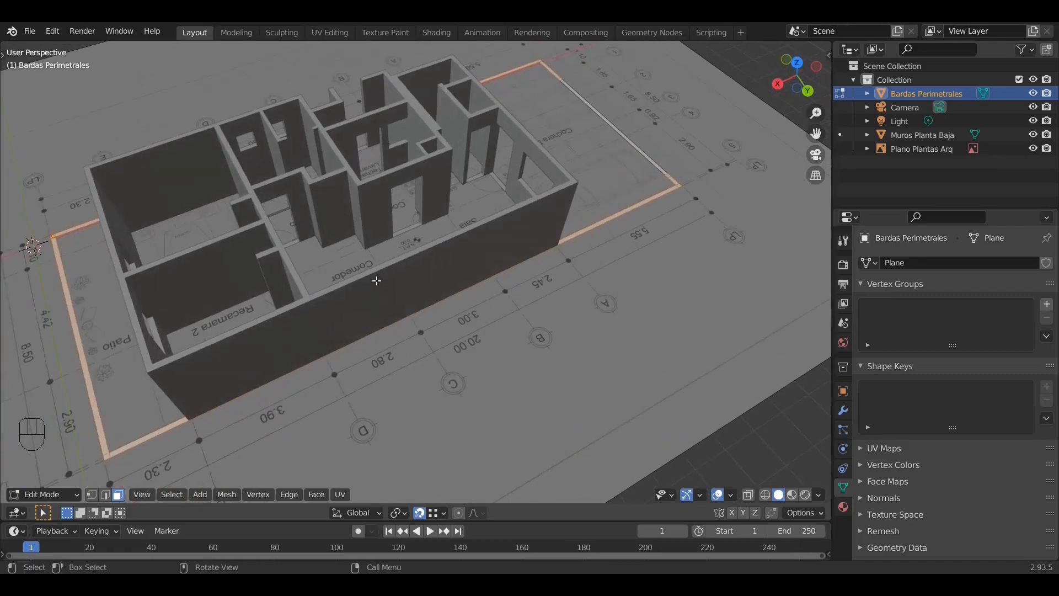
key(KP_Divide)
shift+middle_drag(461, 354, 535, 299)
key(KP_Divide)
scroll(489, 265, up, 3)
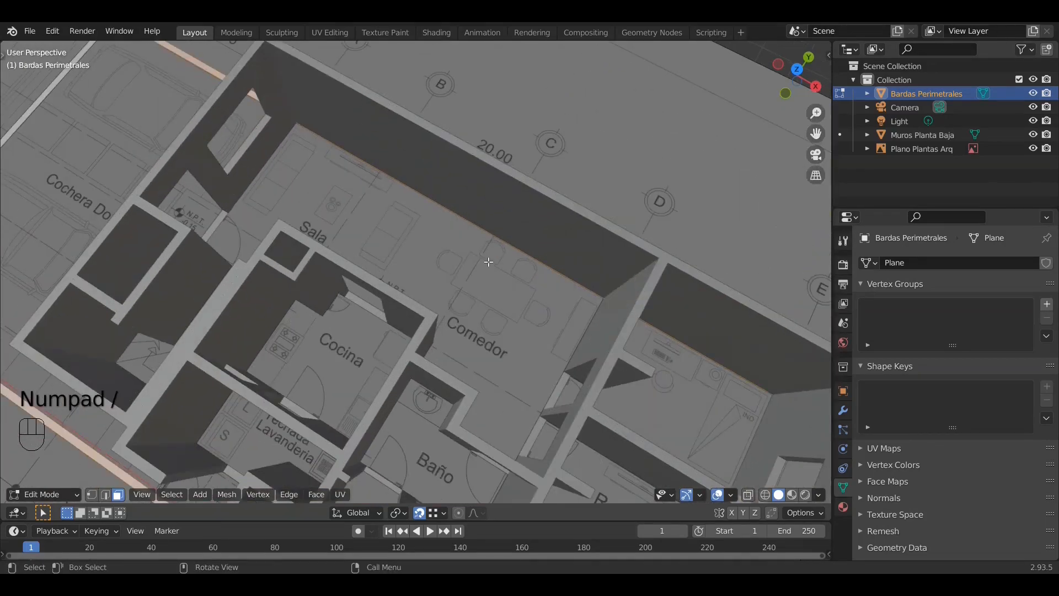
Step: Isolate the perimeter object and deselect the long face that runs along the house's side wall
key(KP_Divide)
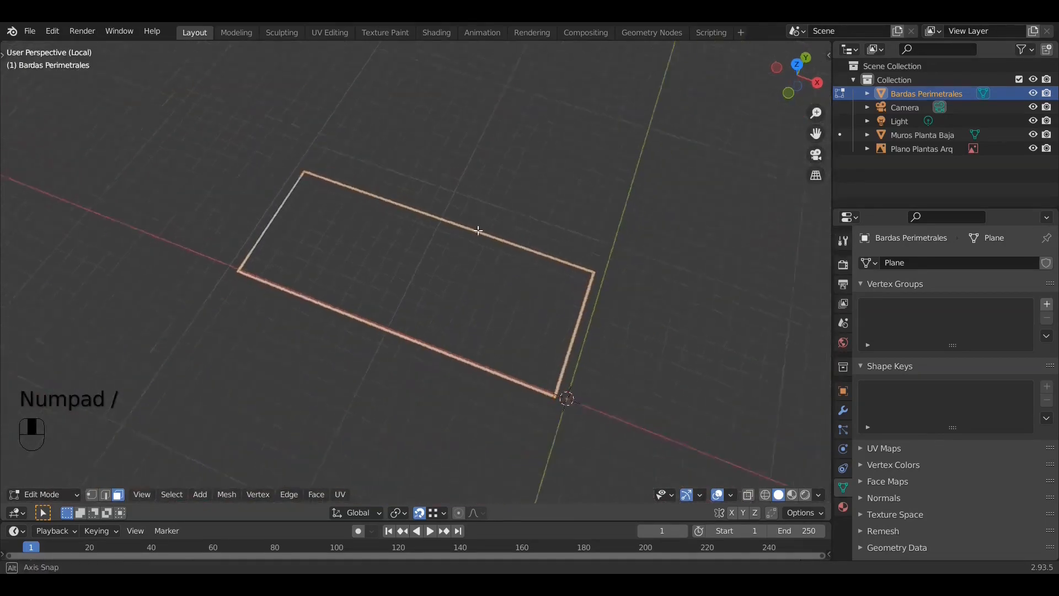
scroll(517, 257, up, 4)
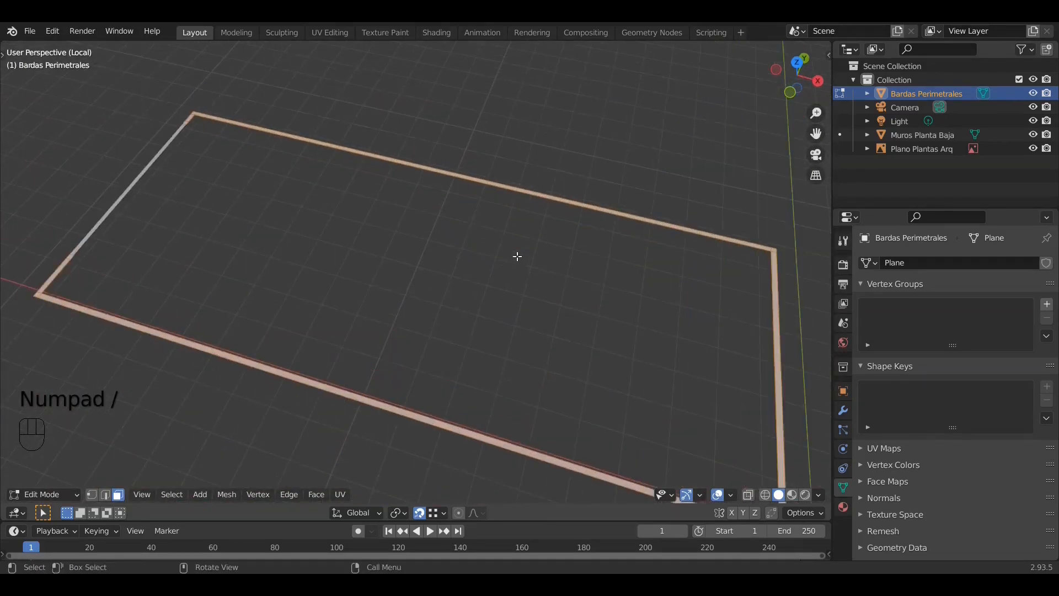
key(Tab)
key(Tab)
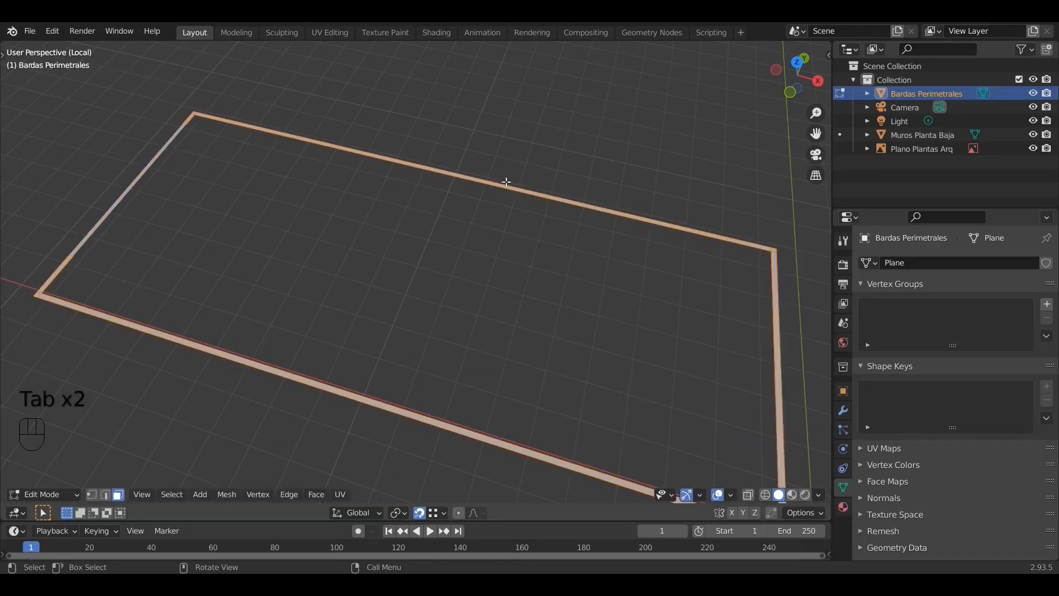
scroll(506, 183, up, 3)
shift+middle_drag(507, 183, 478, 262)
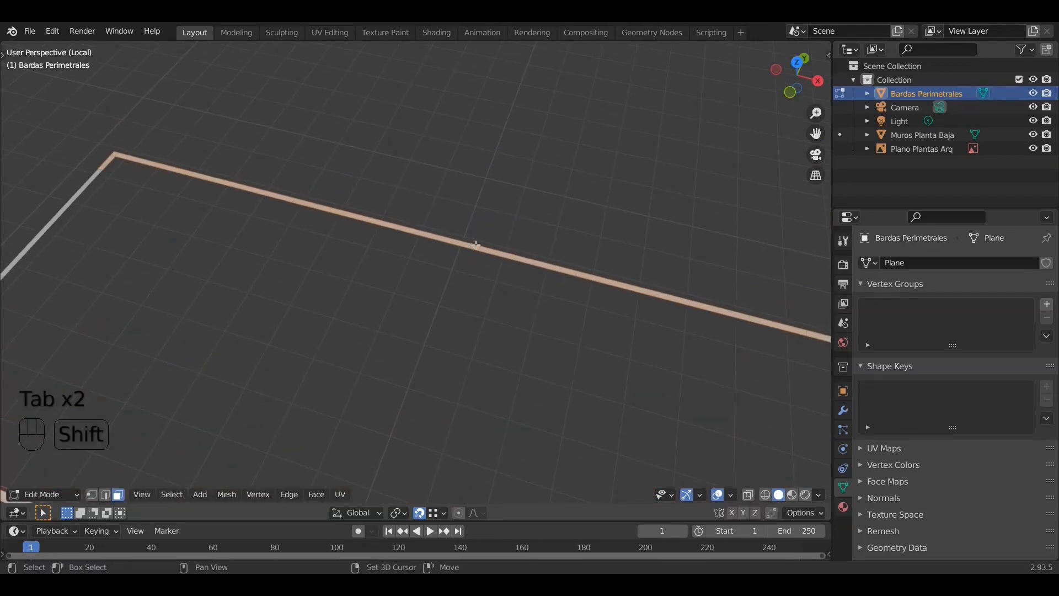
shift+click(475, 246)
middle_drag(398, 259, 527, 230)
scroll(497, 248, down, 2)
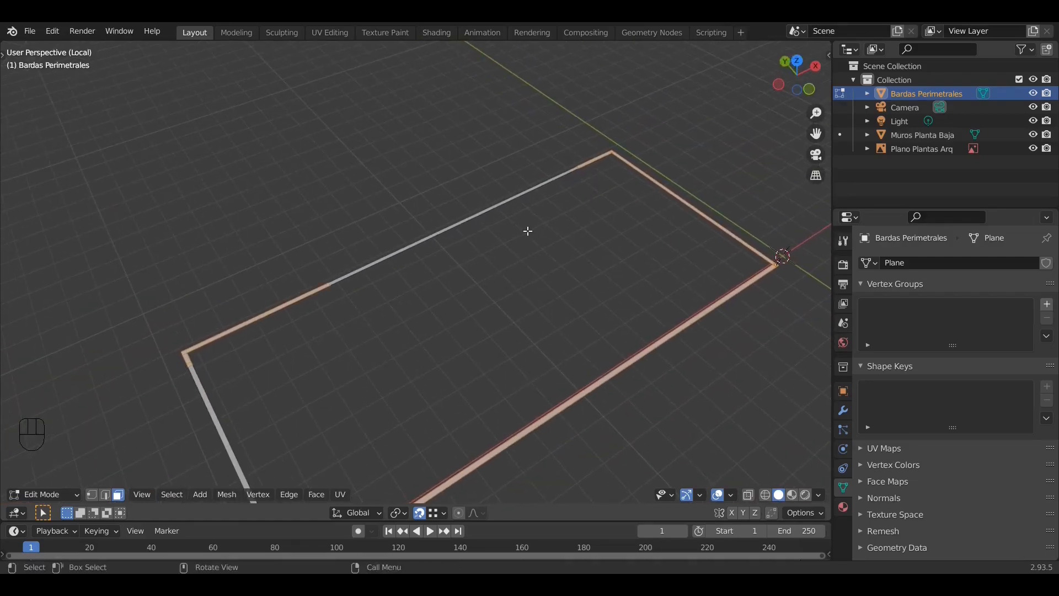
Step: Show the whole house again and extrude the selected perimeter faces upward 2 m
key(KP_Divide)
middle_drag(478, 258, 517, 312)
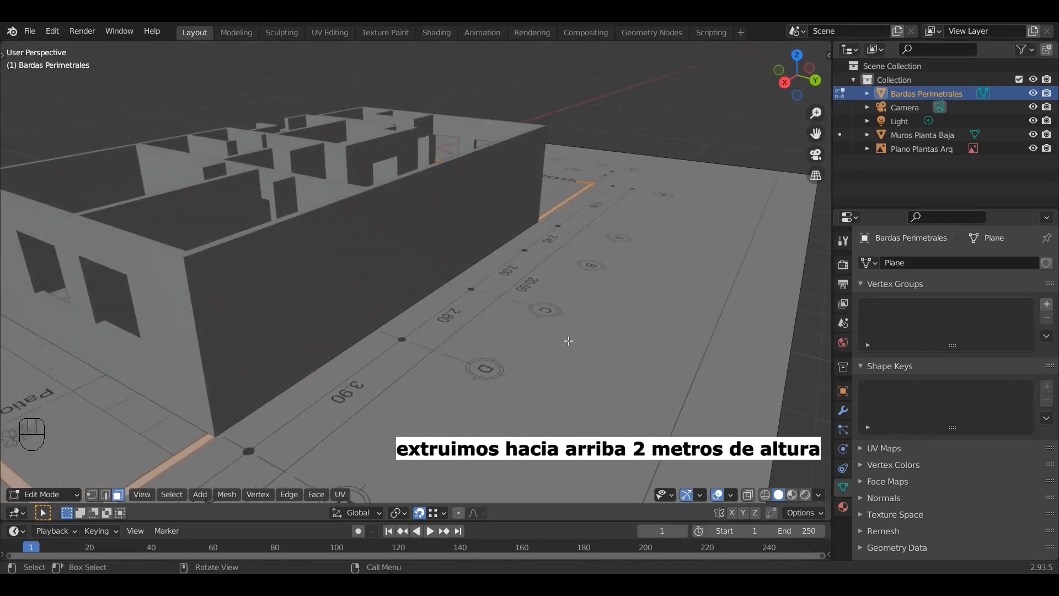
key(e)
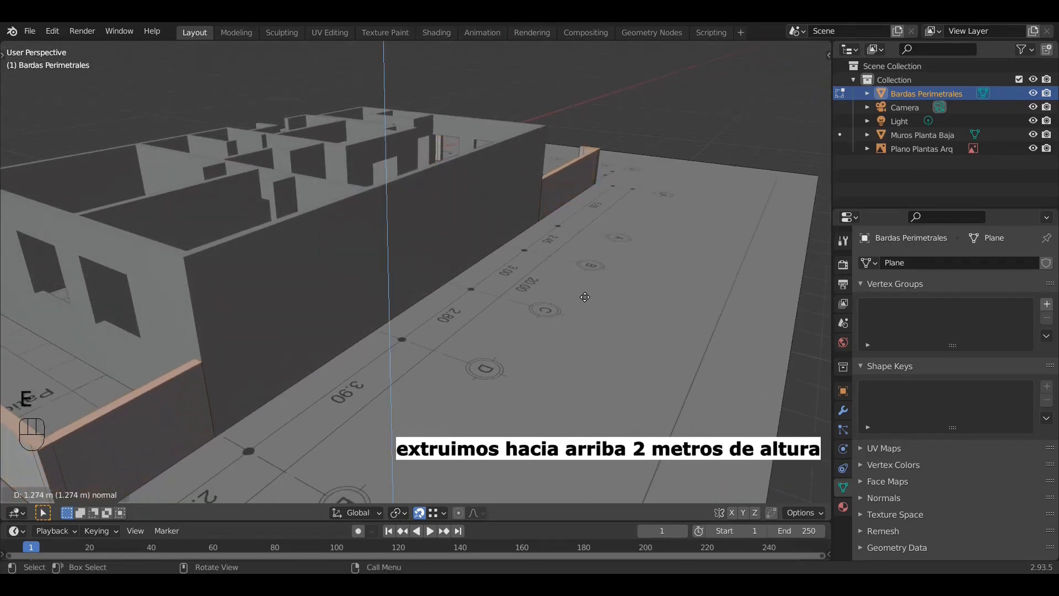
key(KP_2)
key(Return)
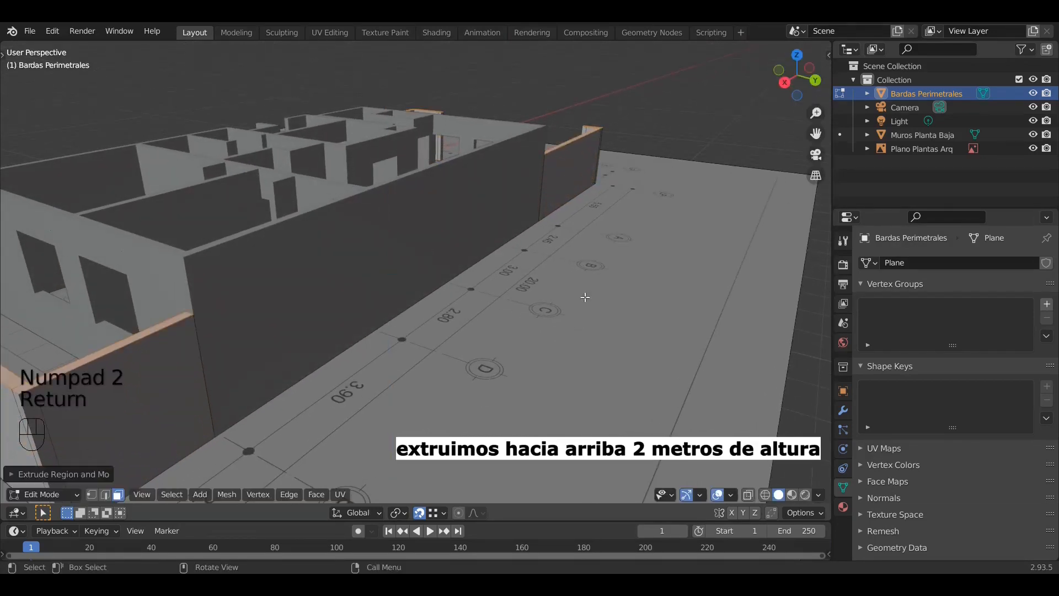
Step: Isolate the perimeter object and delete the flat, unextruded long face between the two side wall segments
middle_drag(308, 316, 378, 279)
key(KP_Divide)
scroll(378, 276, up, 5)
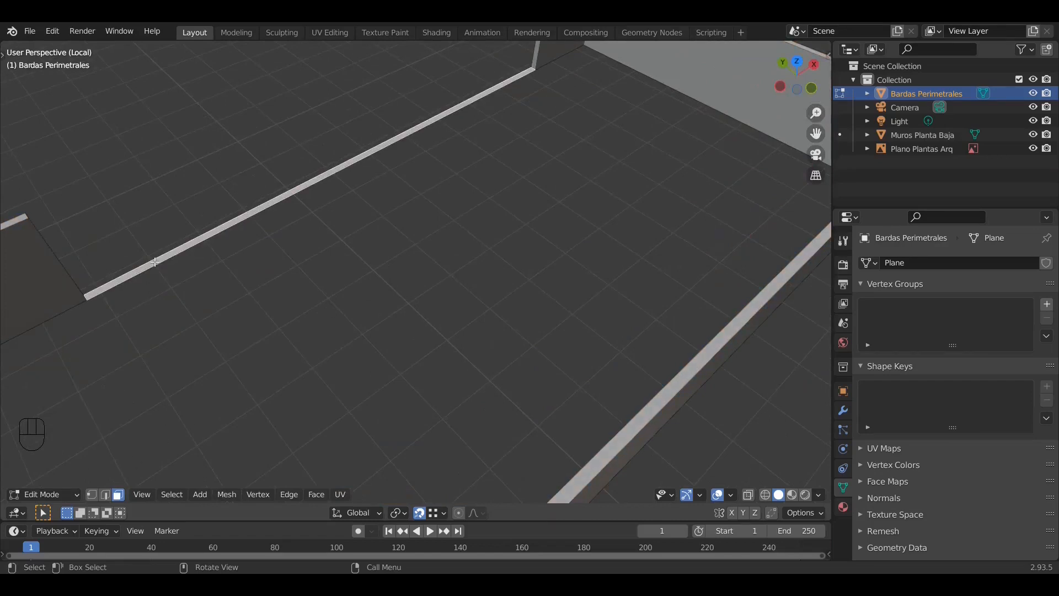
key(x)
click(153, 247)
scroll(293, 276, down, 3)
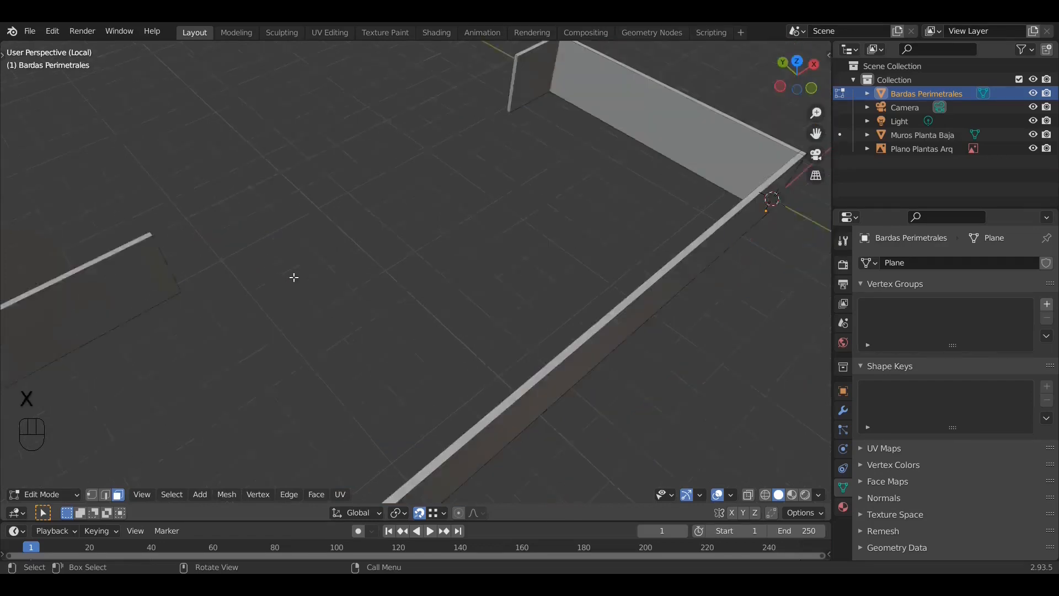
Step: Delete the flat face across the garage opening between the two front wall returns
shift+middle_drag(237, 319, 439, 175)
click(314, 256)
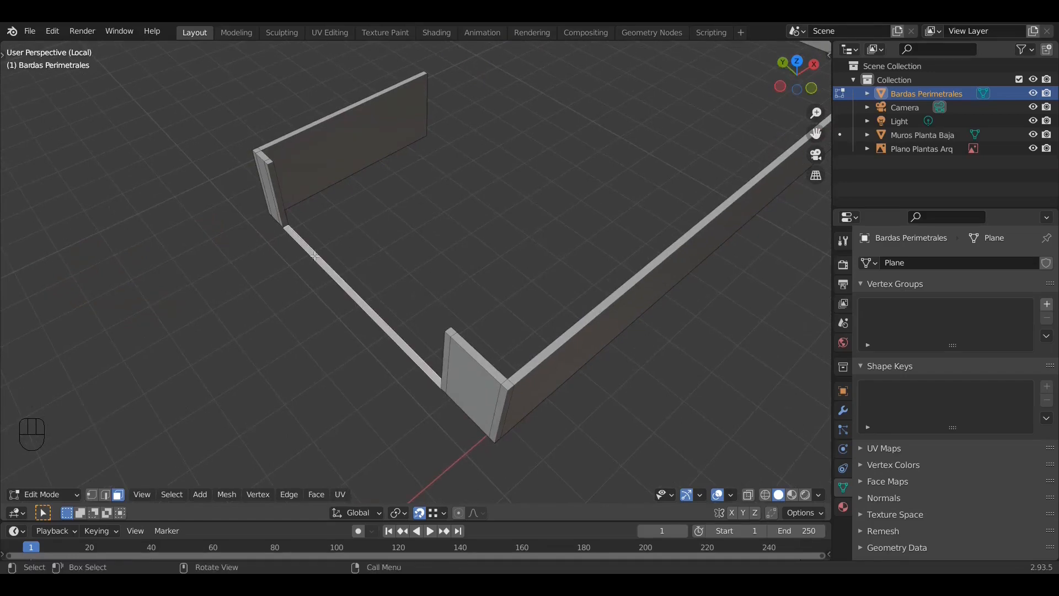
key(x)
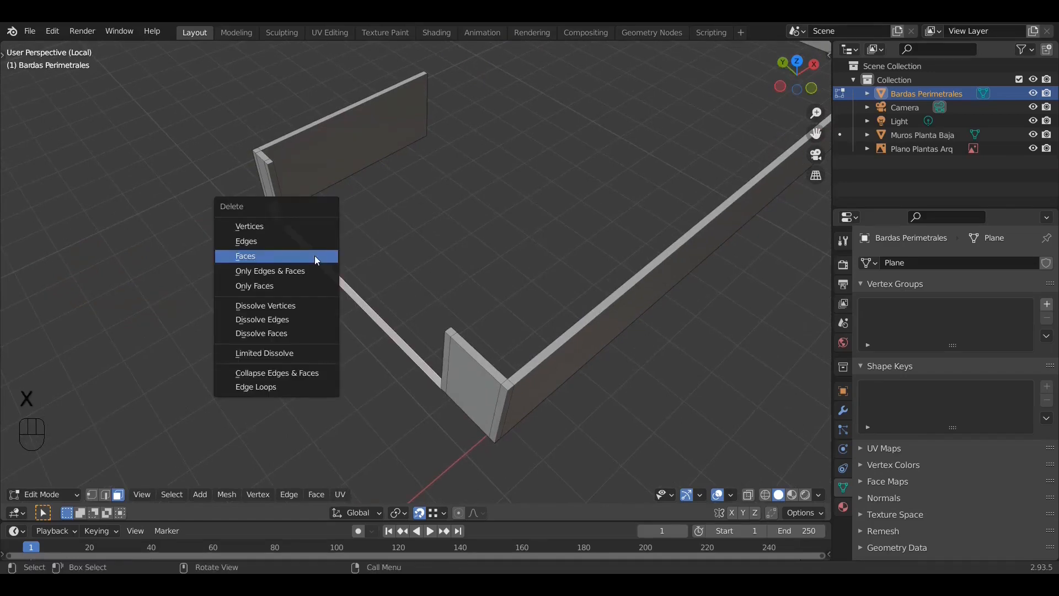
click(317, 260)
Step: Return to Object Mode, deselect everything, and bring the rest of the house back into view
key(Tab)
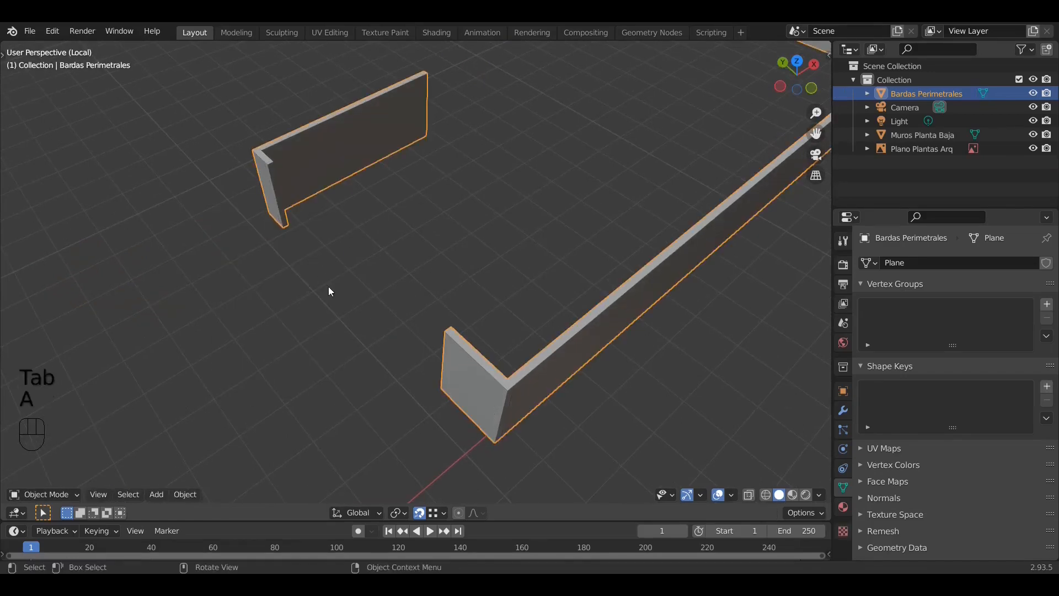
key(a)
key(a)
key(KP_Divide)
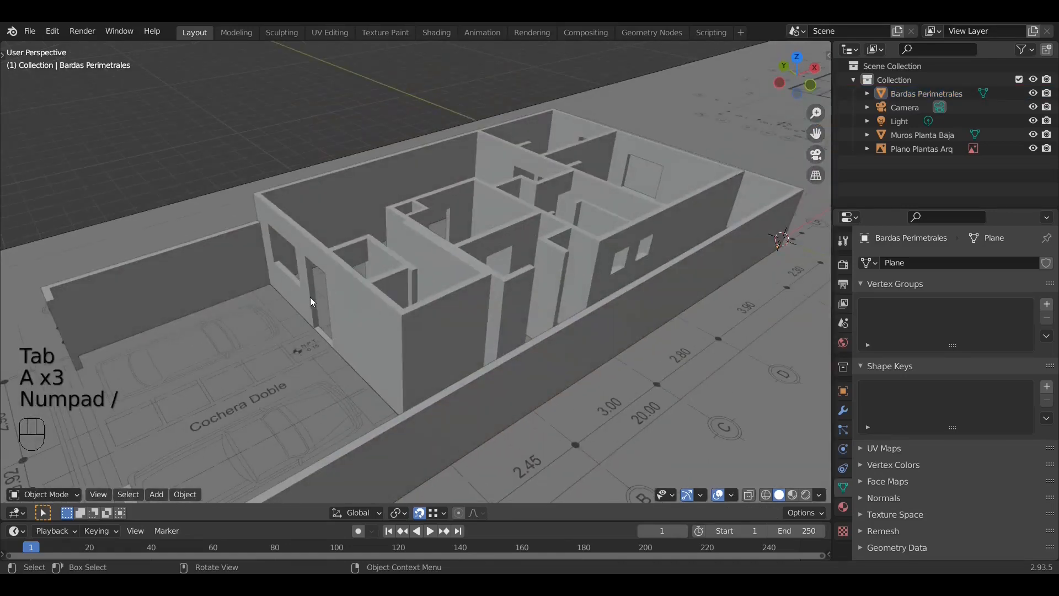
Step: Examine the ground floor walls and the perimeter walls from the garage front, the side and the patio
middle_drag(311, 296, 397, 261)
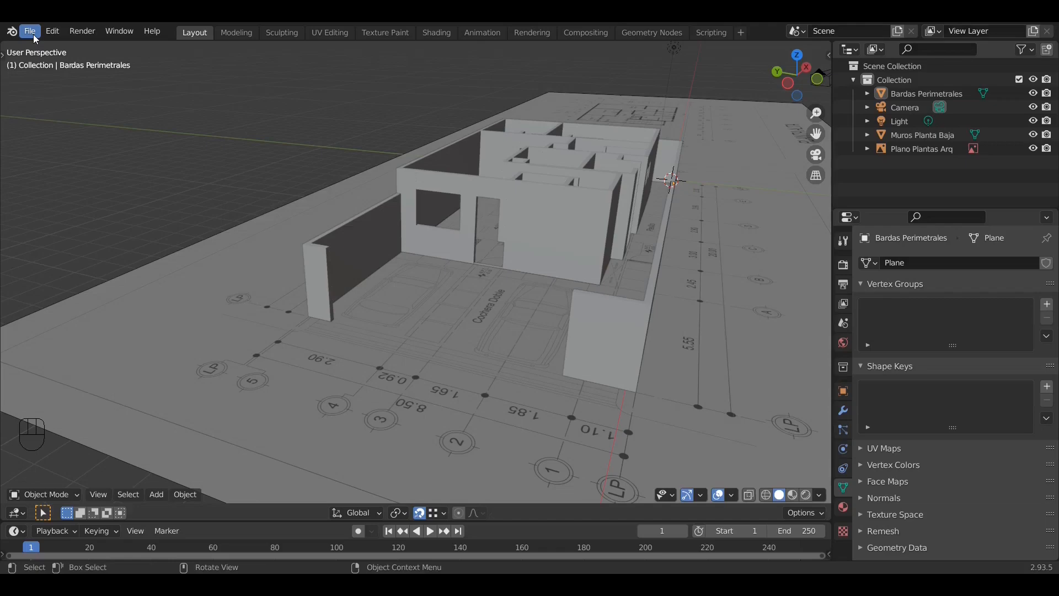
middle_drag(55, 67, 381, 219)
scroll(357, 249, down, 2)
scroll(382, 219, down, 4)
scroll(393, 223, up, 1)
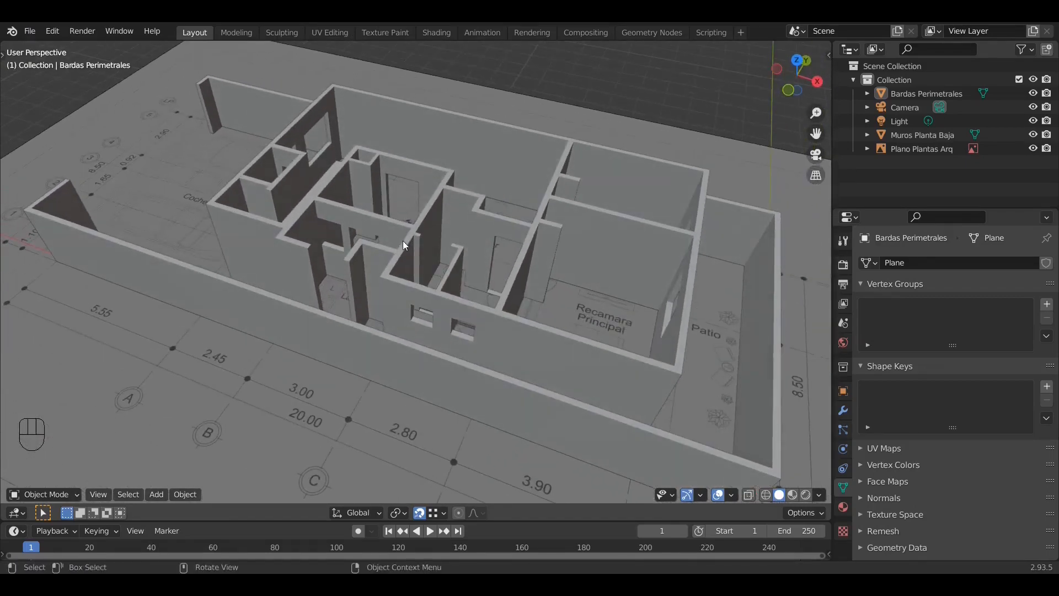
scroll(402, 241, up, 5)
middle_drag(400, 243, 465, 268)
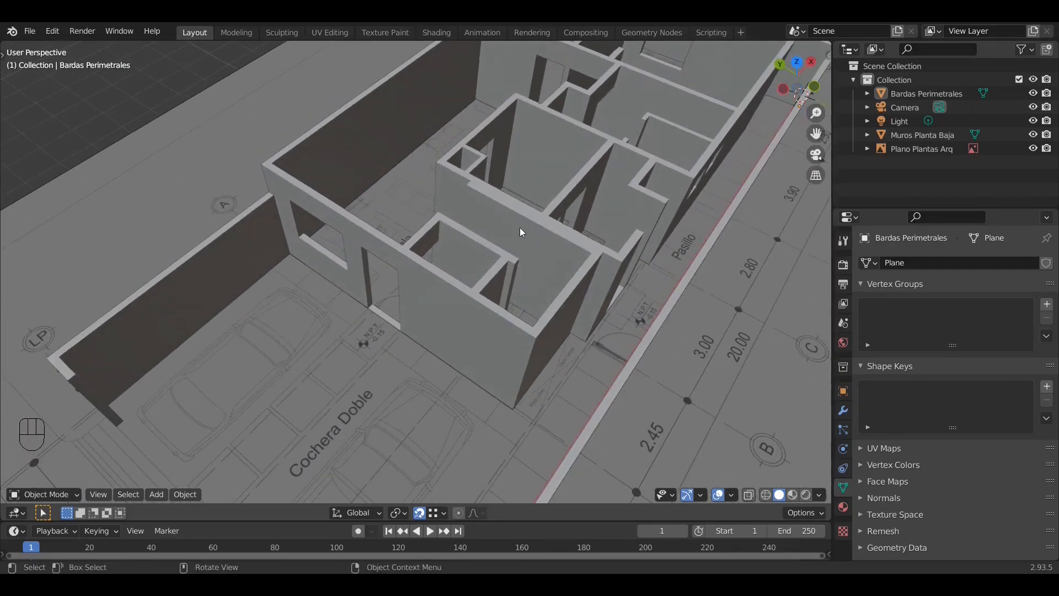
middle_drag(519, 228, 426, 243)
scroll(426, 243, down, 1)
shift+middle_drag(425, 243, 453, 263)
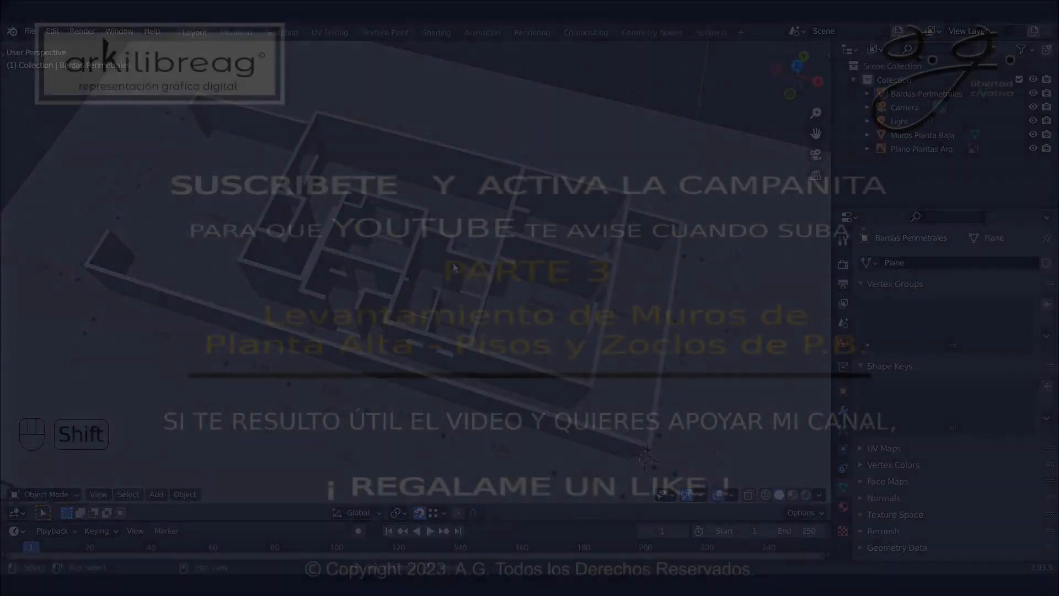